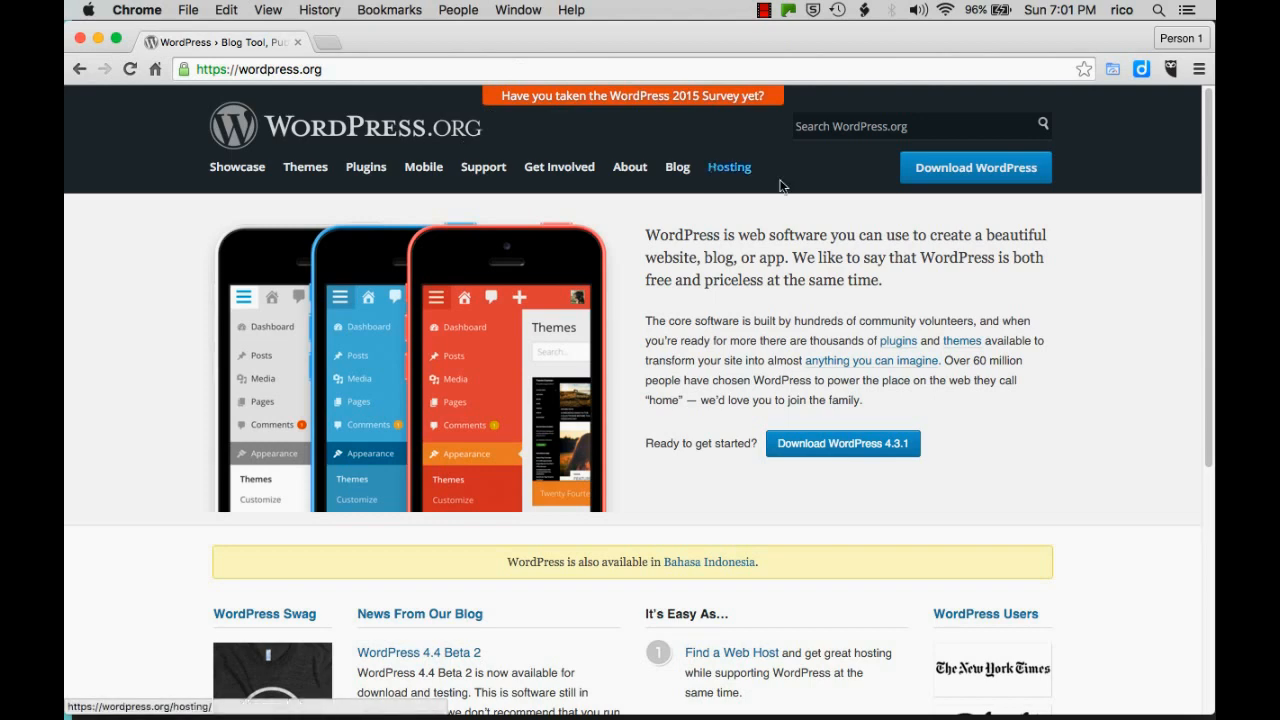
Download wordpress-4.3.1.zip from WordPress.org and save it to the Desktop.
{"action": "left_click", "coordinate": [955, 170]}
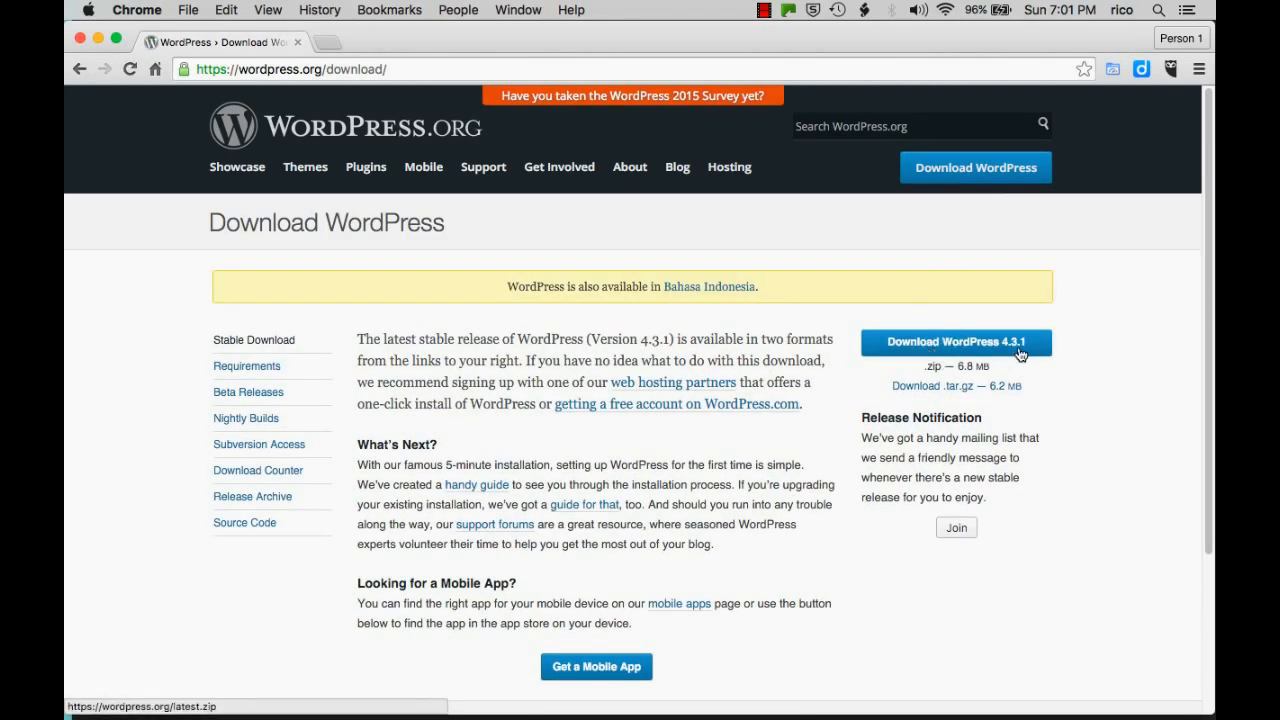
{"action": "left_click", "coordinate": [1000, 350]}
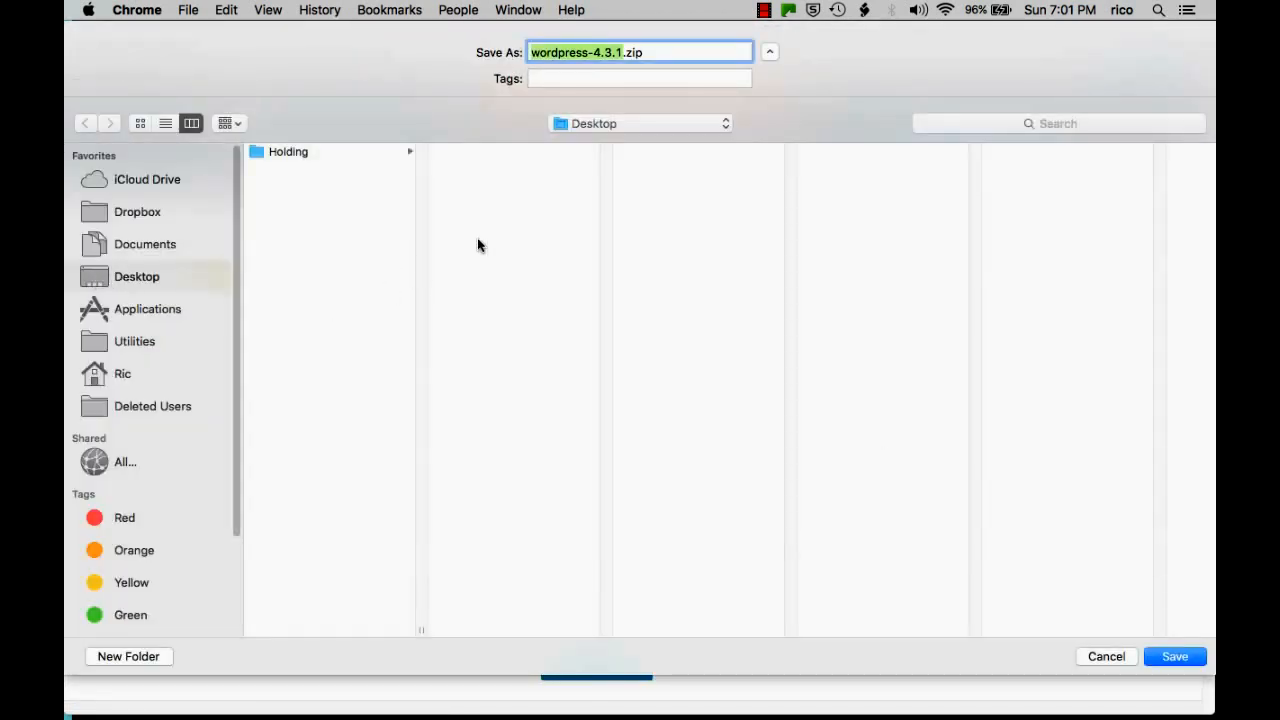
{"action": "left_click", "coordinate": [1183, 660]}
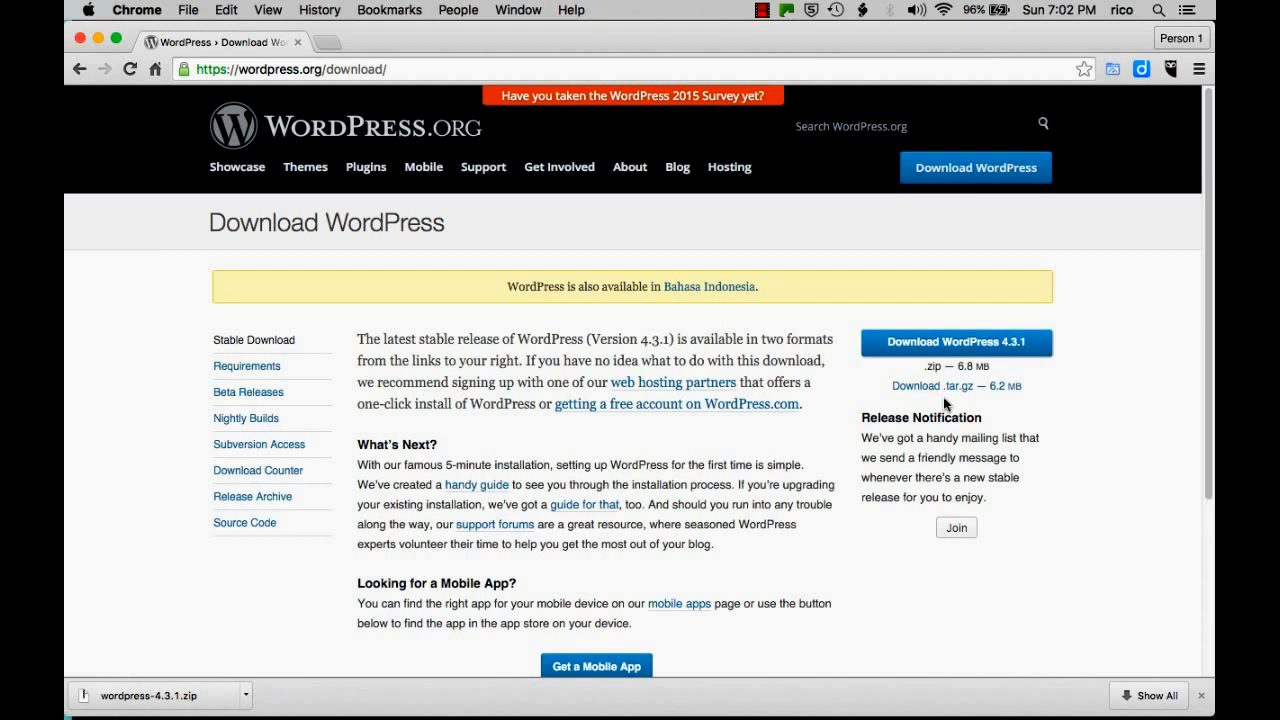
Unzip wordpress-4.3.1.zip on the desktop.
{"action": "key", "text": "ctrl+Left"}
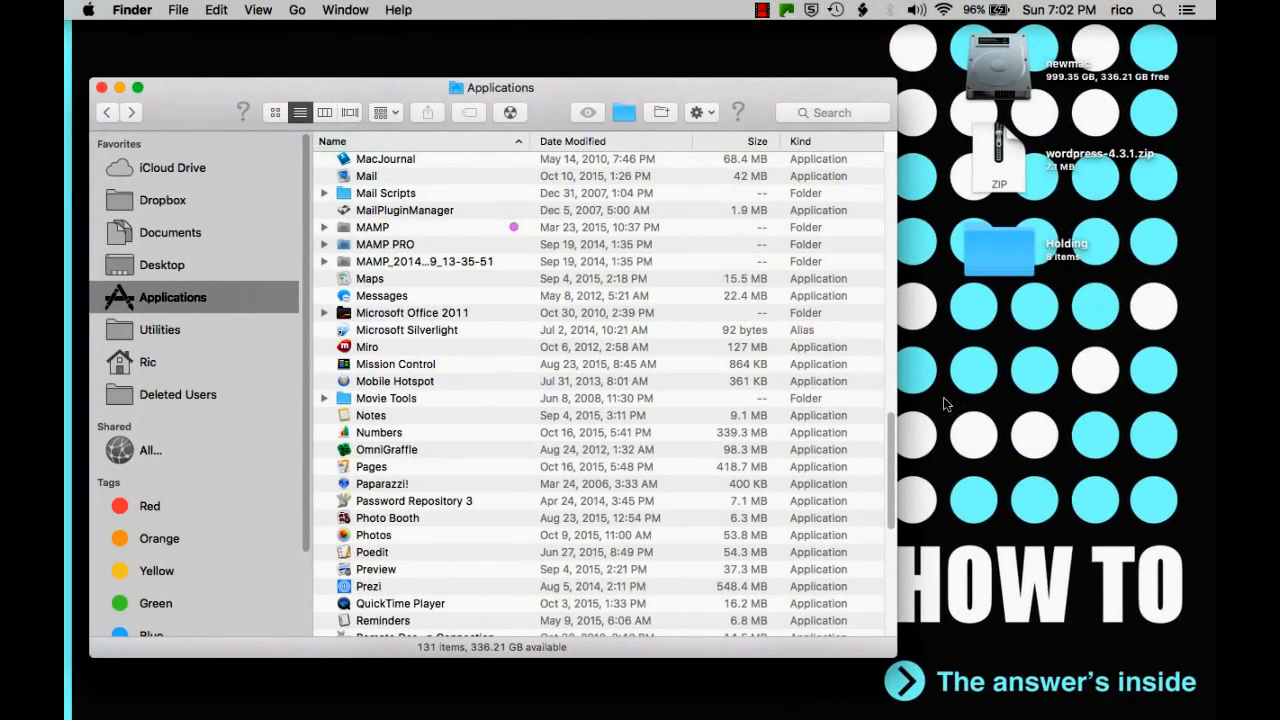
{"action": "left_click", "coordinate": [997, 147]}
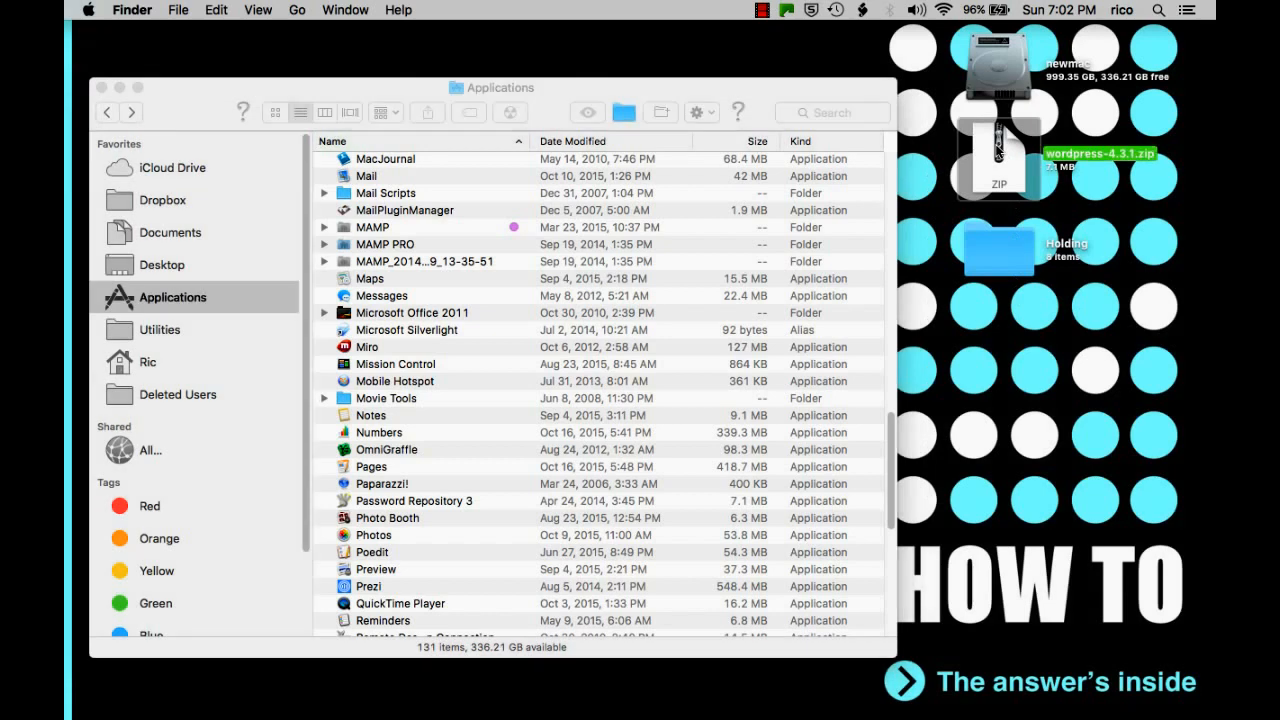
{"action": "double_click", "coordinate": [997, 147]}
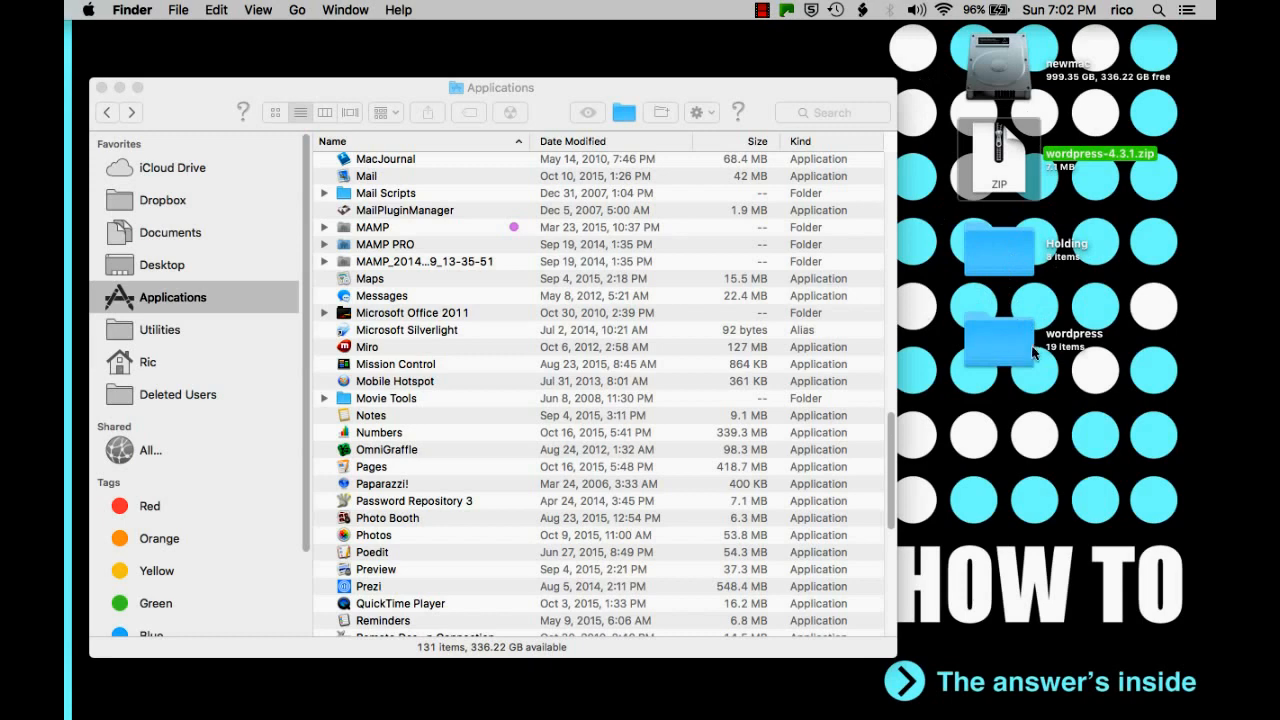
Inspect the 19 items in the extracted wordpress folder, then close its window.
{"action": "left_click", "coordinate": [999, 334]}
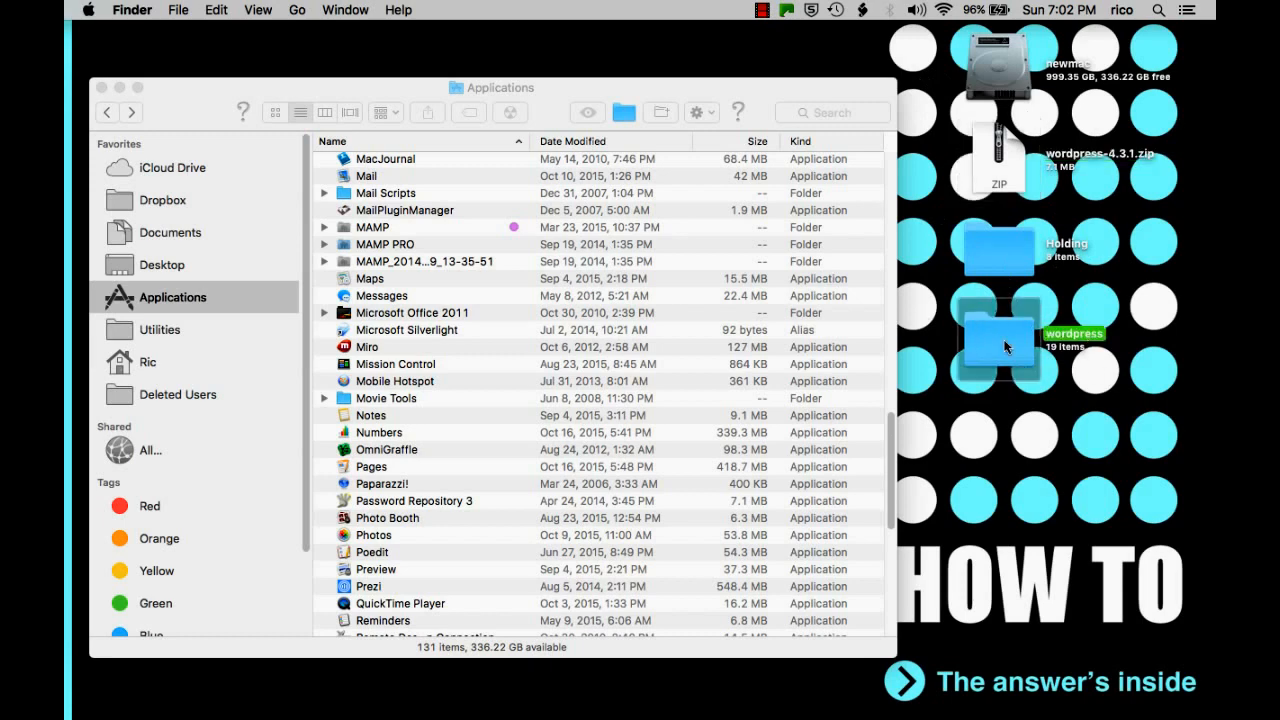
{"action": "double_click", "coordinate": [1005, 347]}
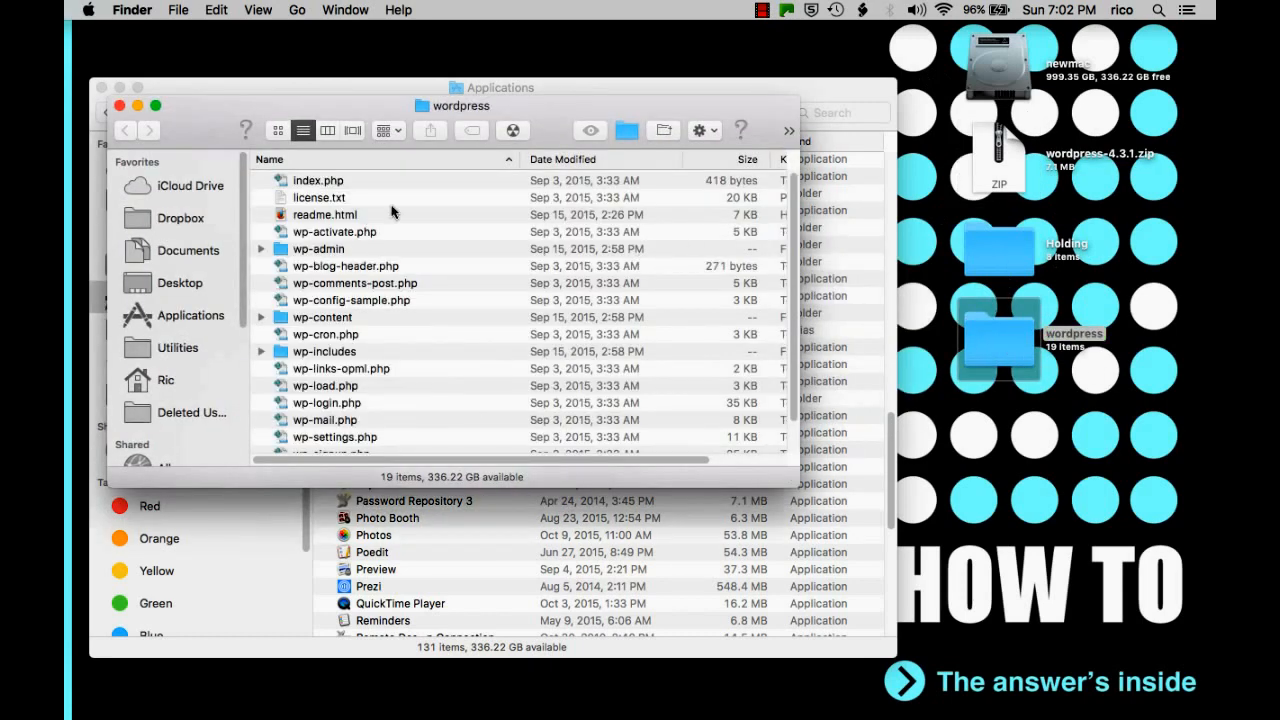
{"action": "scroll", "coordinate": [392, 211], "scroll_direction": "down", "scroll_amount": 2}
{"action": "scroll", "coordinate": [392, 211], "scroll_direction": "down", "scroll_amount": 1}
{"action": "scroll", "coordinate": [392, 211], "scroll_direction": "up", "scroll_amount": 3}
{"action": "left_click", "coordinate": [119, 106]}
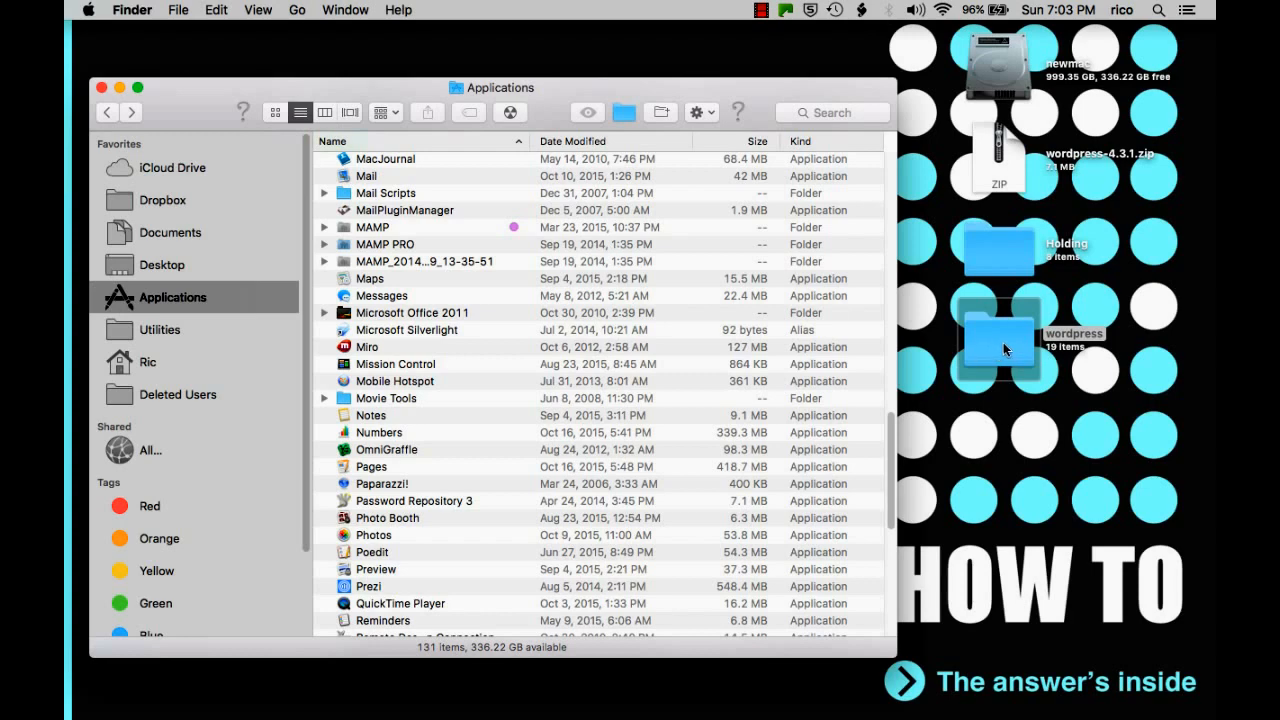
{"action": "left_click", "coordinate": [388, 228]}
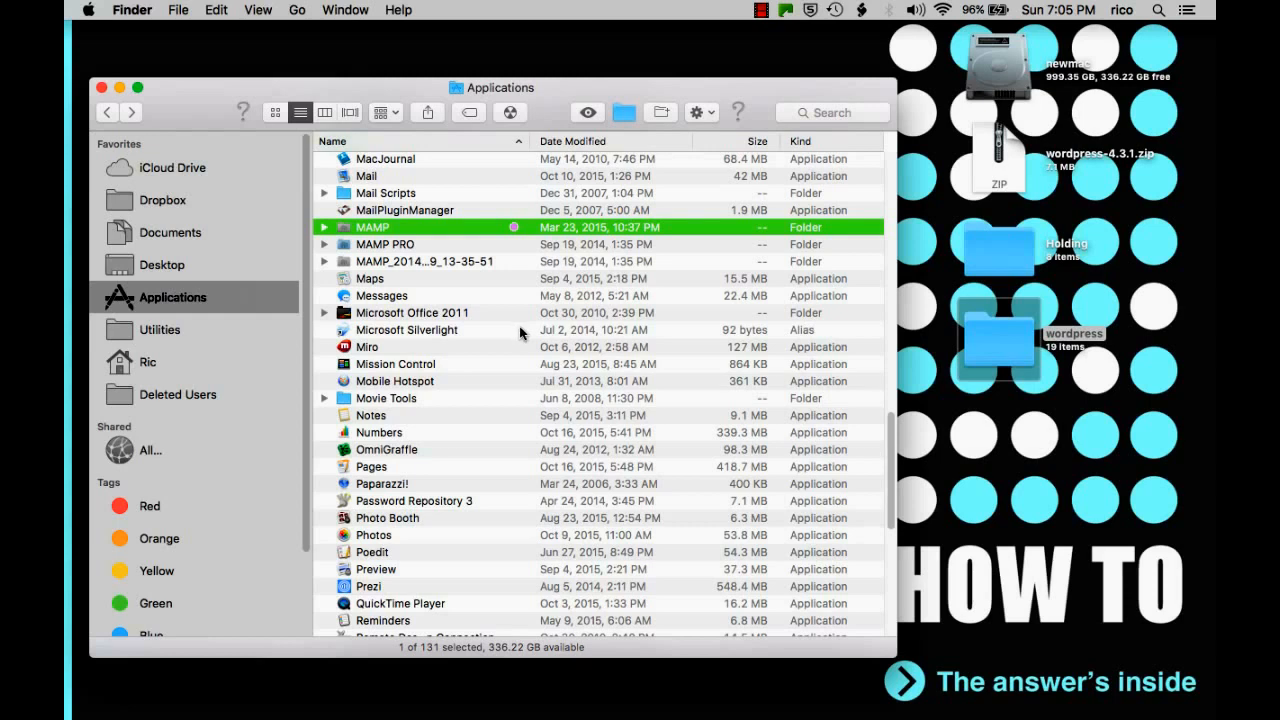
Move the desktop wordpress folder into MAMP's htdocs, beside wordpressdemo and wp4.
{"action": "left_click", "coordinate": [990, 336]}
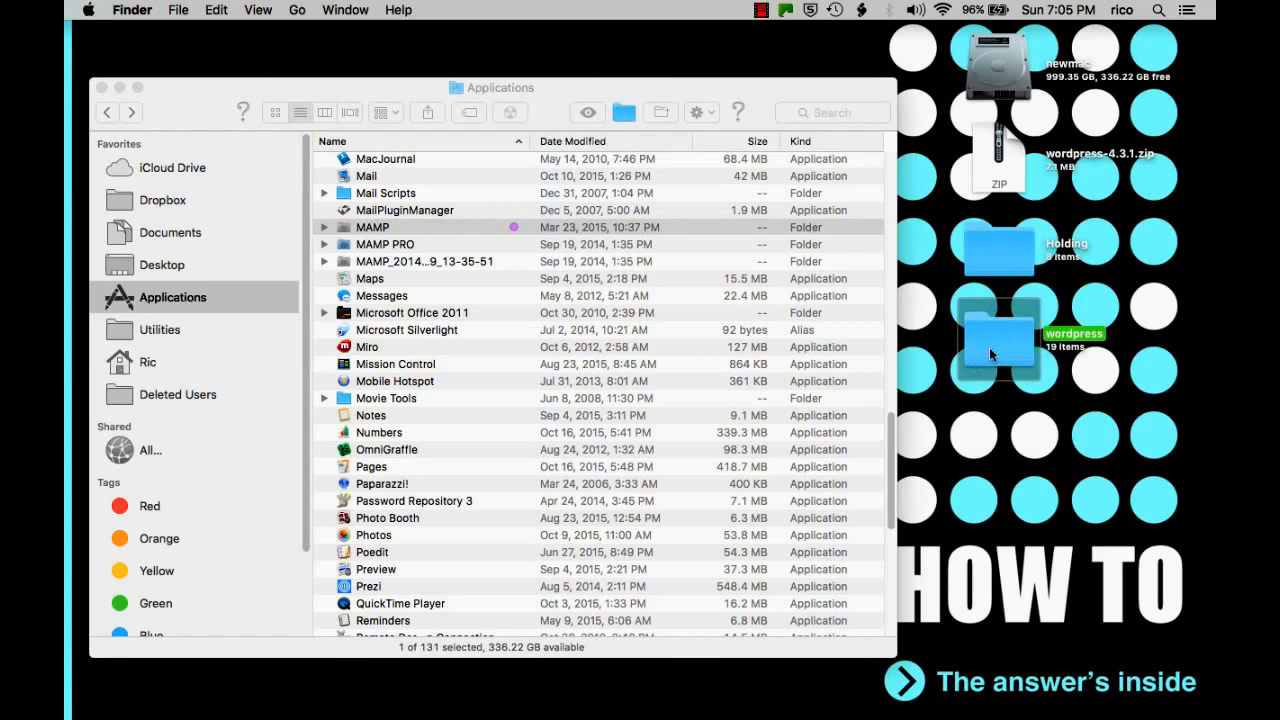
{"action": "left_click", "coordinate": [324, 228]}
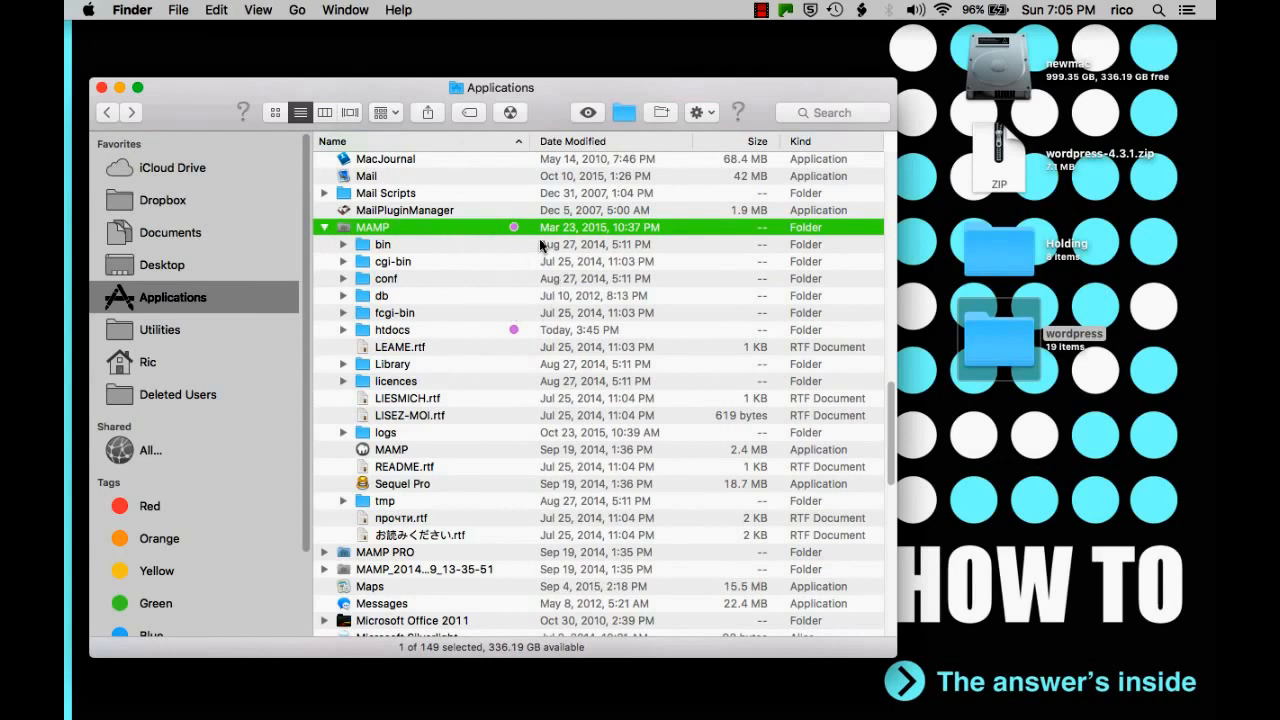
{"action": "left_click", "coordinate": [385, 334]}
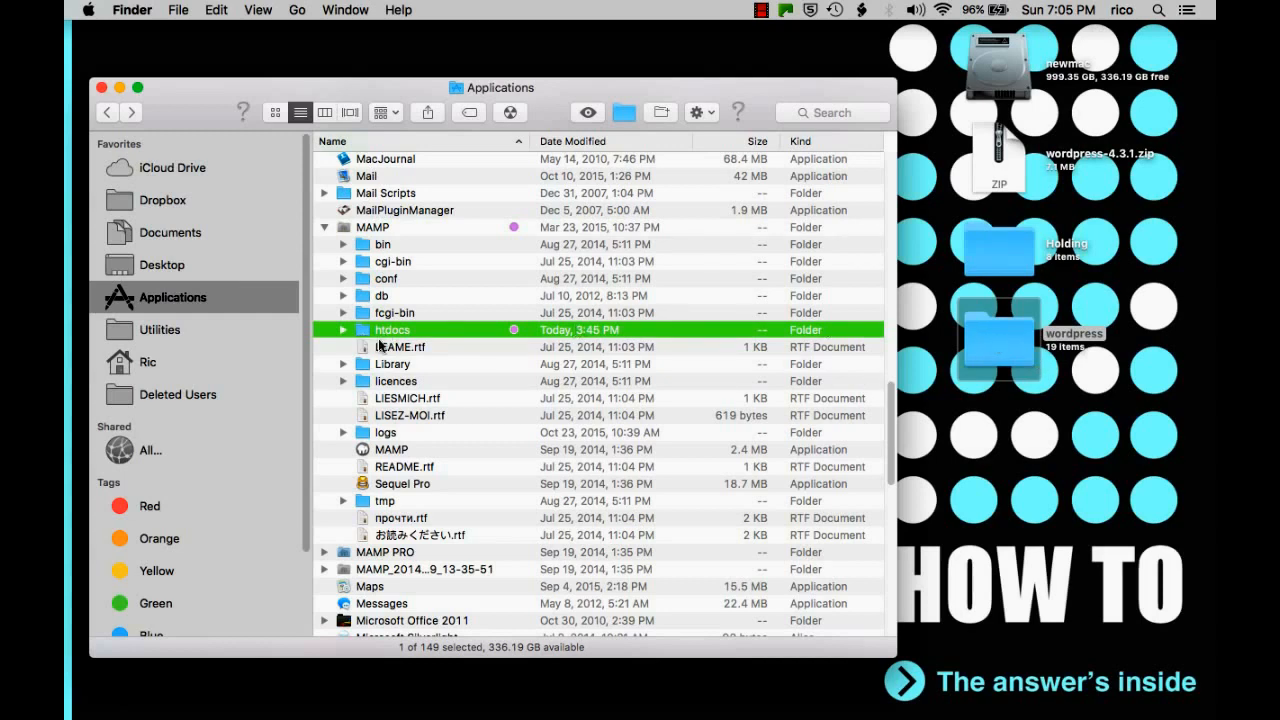
{"action": "left_click_drag", "start_coordinate": [1005, 330], "coordinate": [389, 336]}
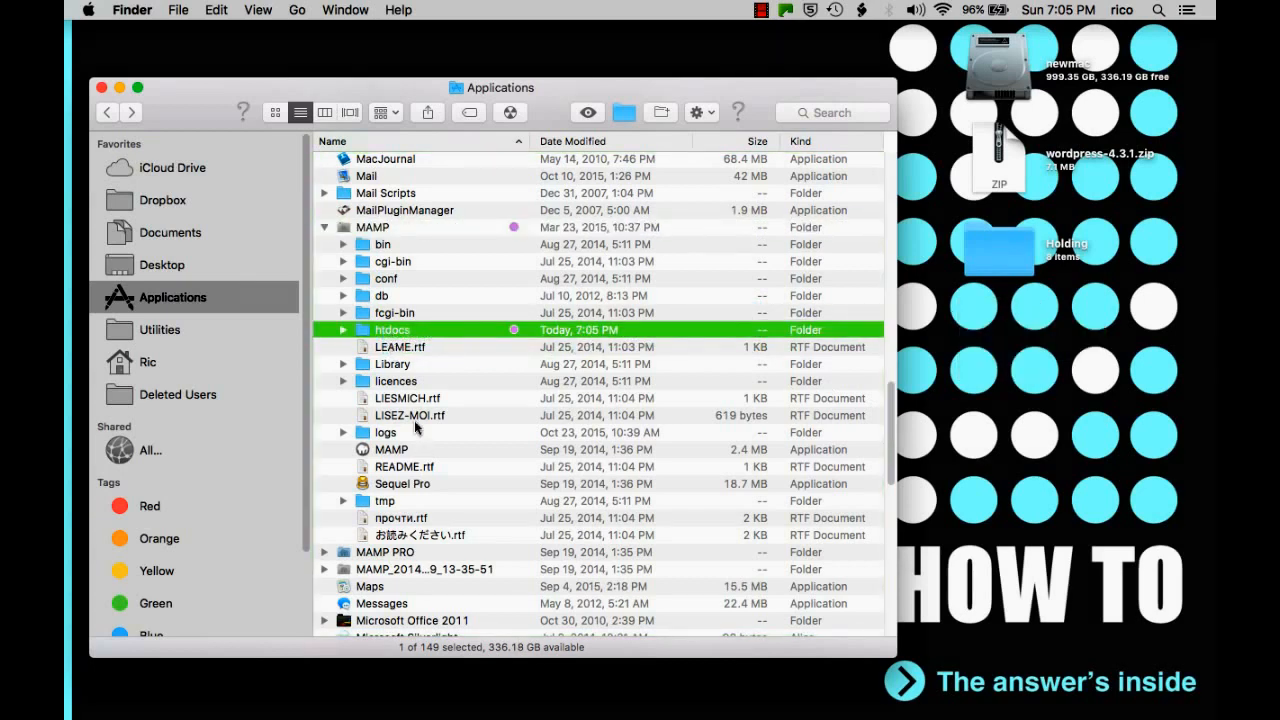
{"action": "left_click", "coordinate": [344, 330]}
{"action": "left_click", "coordinate": [395, 364]}
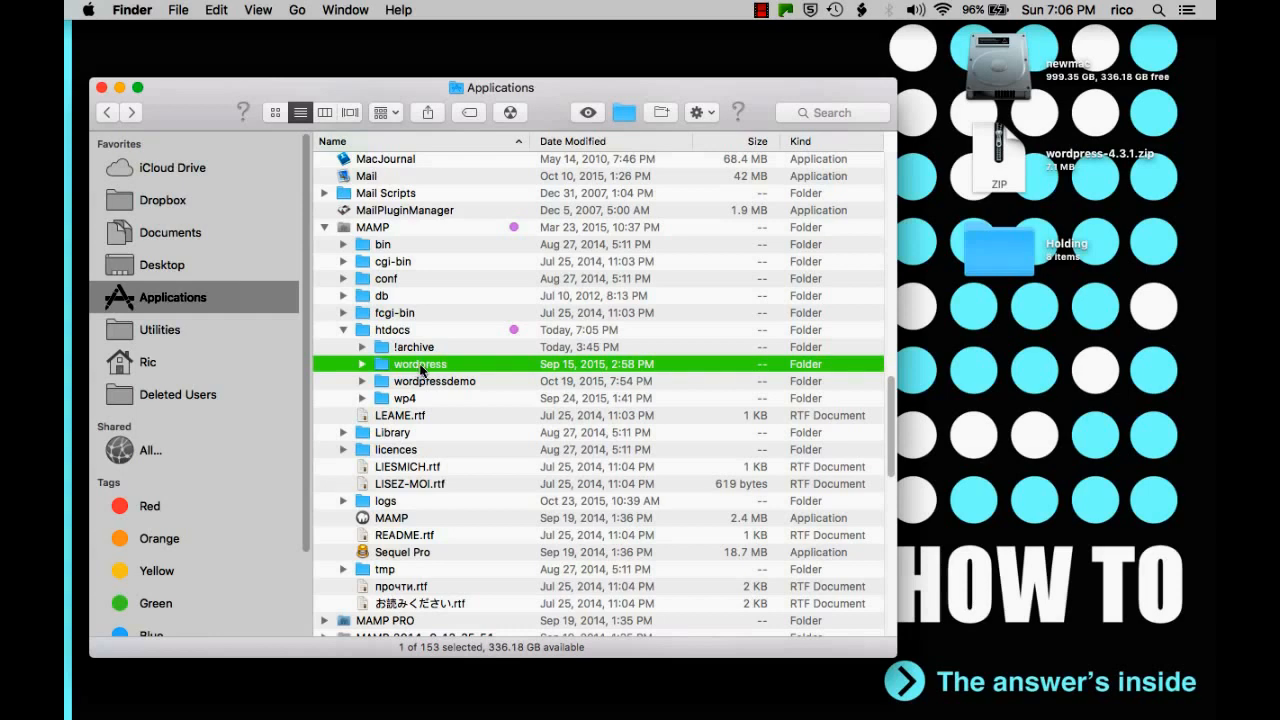
Rename the wordpress folder in htdocs to wp4demo.
{"action": "left_click", "coordinate": [421, 366]}
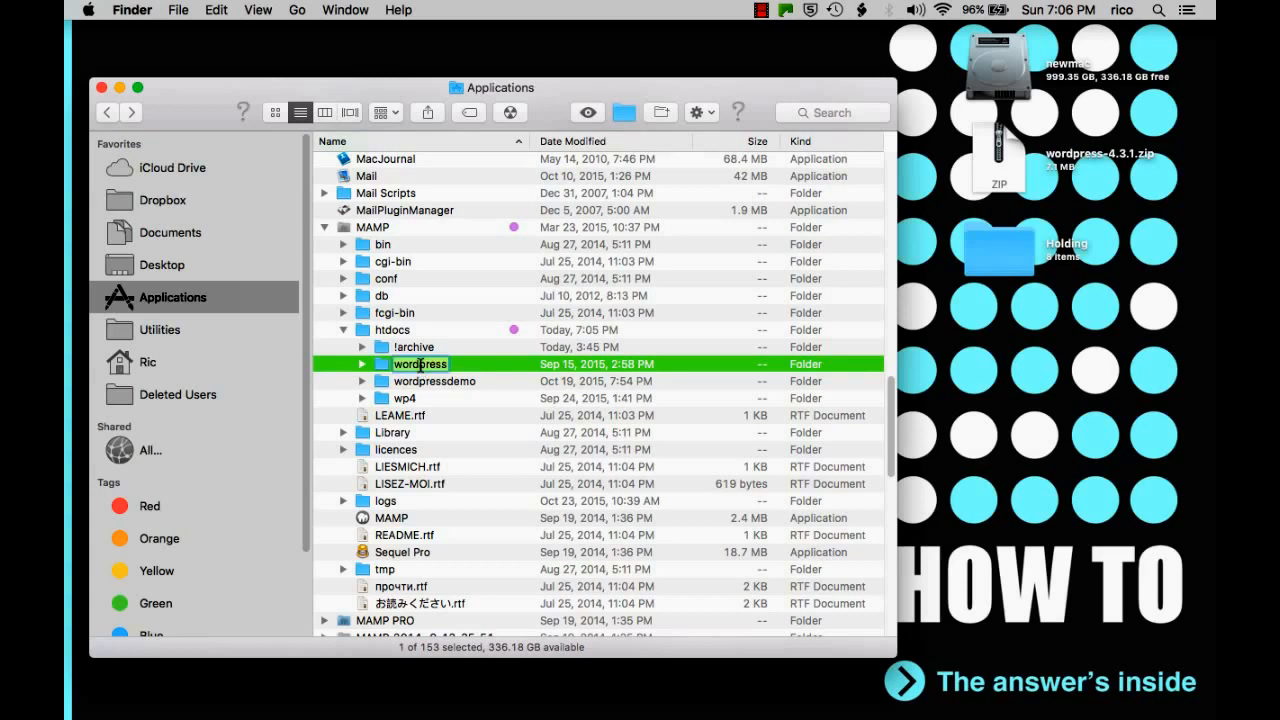
{"action": "type", "text": "wp4demo"}
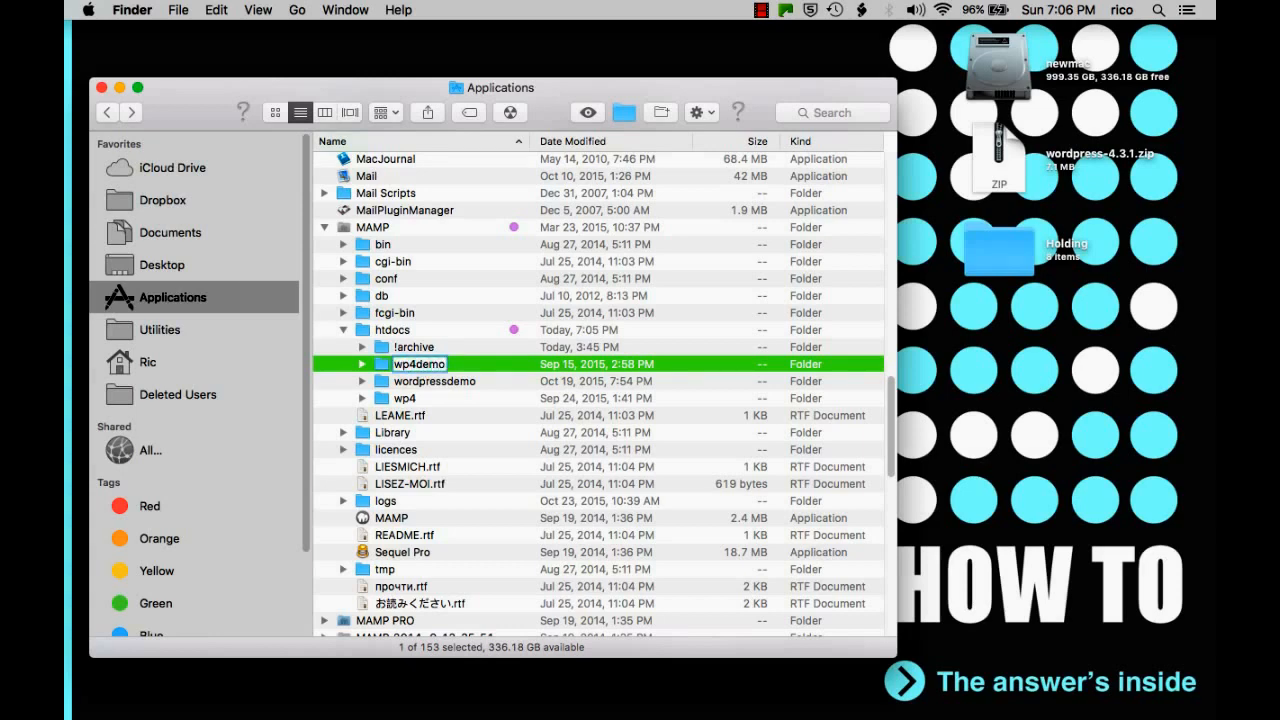
{"action": "key", "text": "Return"}
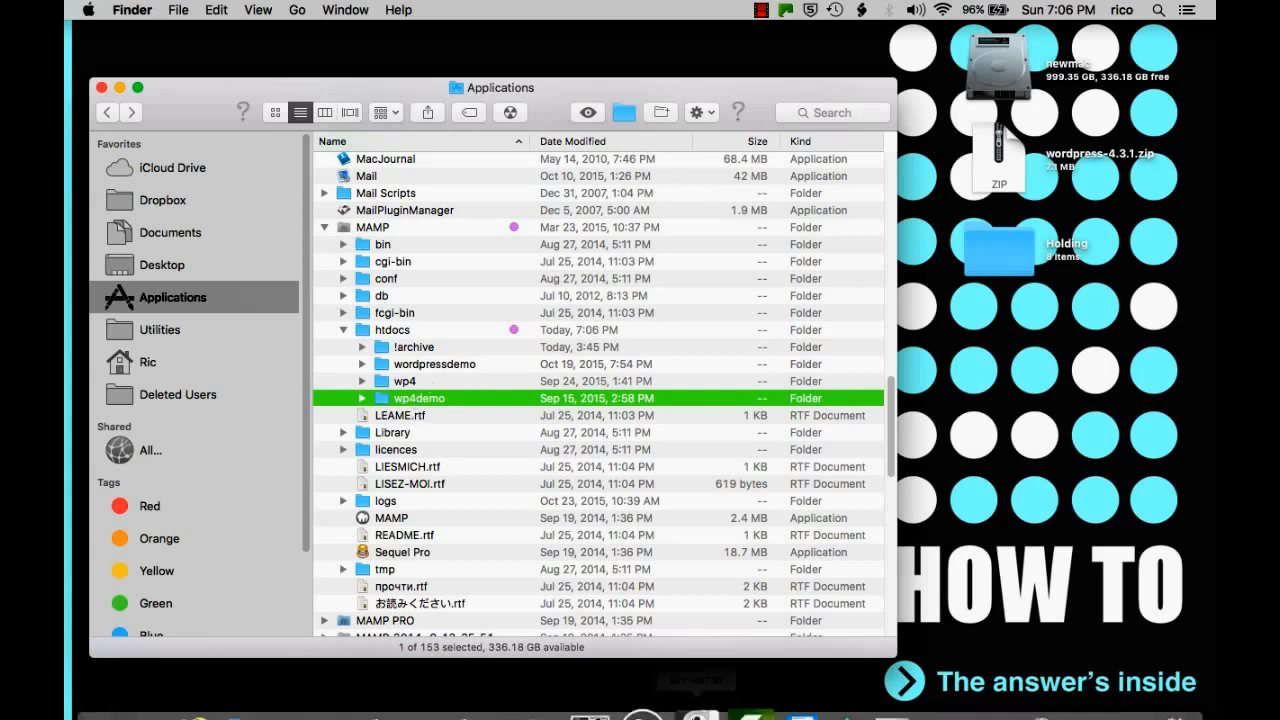
Launch MAMP and start its local Apache and MySQL servers.
{"action": "left_click", "coordinate": [634, 655]}
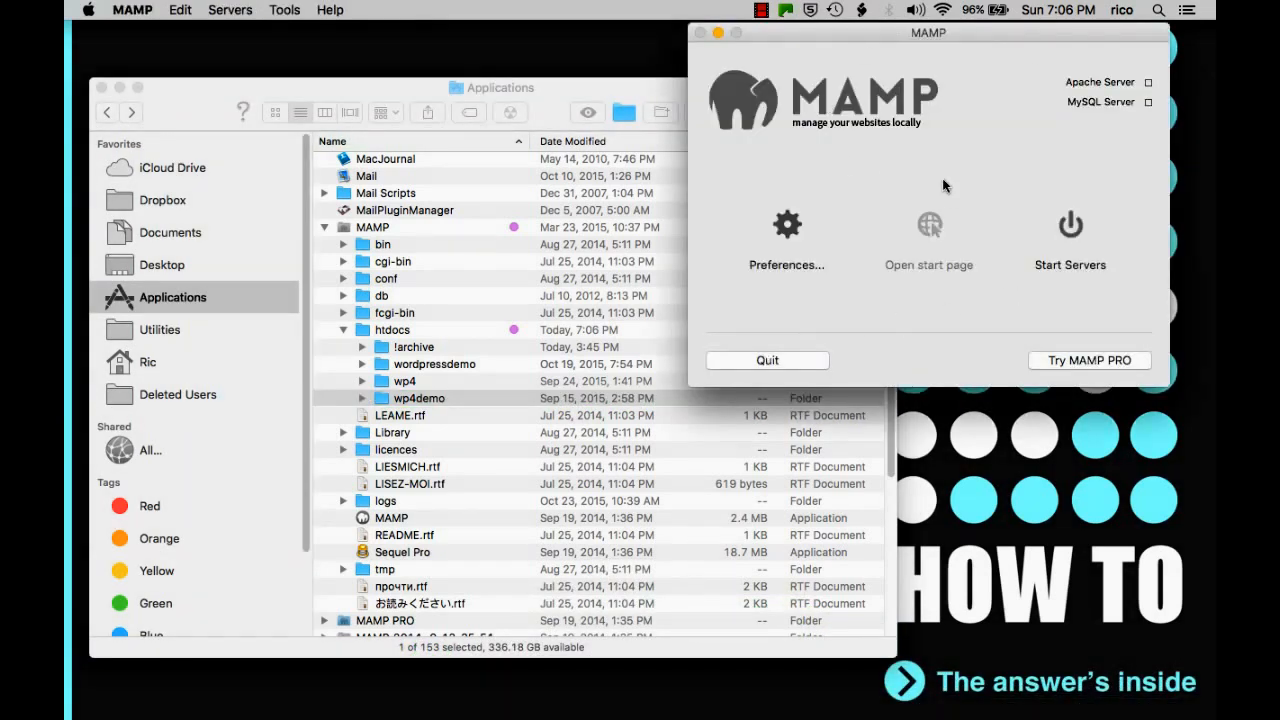
{"action": "left_click", "coordinate": [1068, 226]}
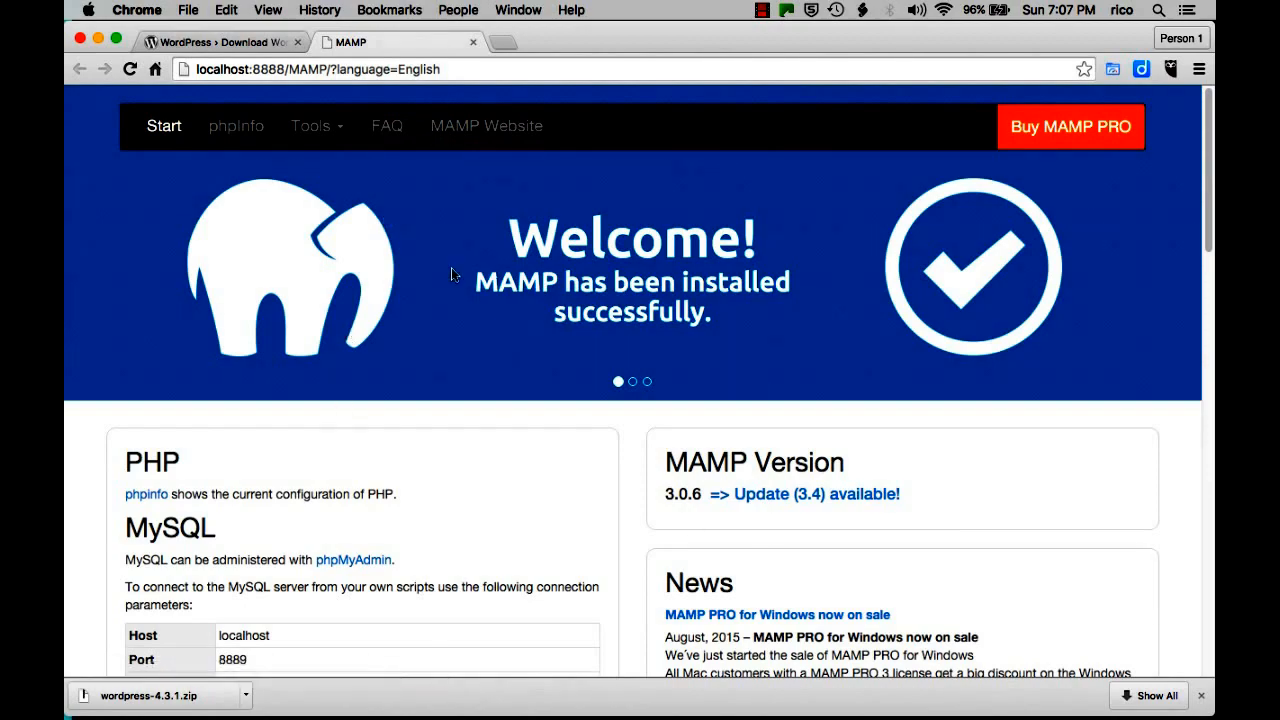
Open phpMyAdmin from the Tools menu on the MAMP start page.
{"action": "scroll", "coordinate": [531, 377], "scroll_direction": "down", "scroll_amount": 15}
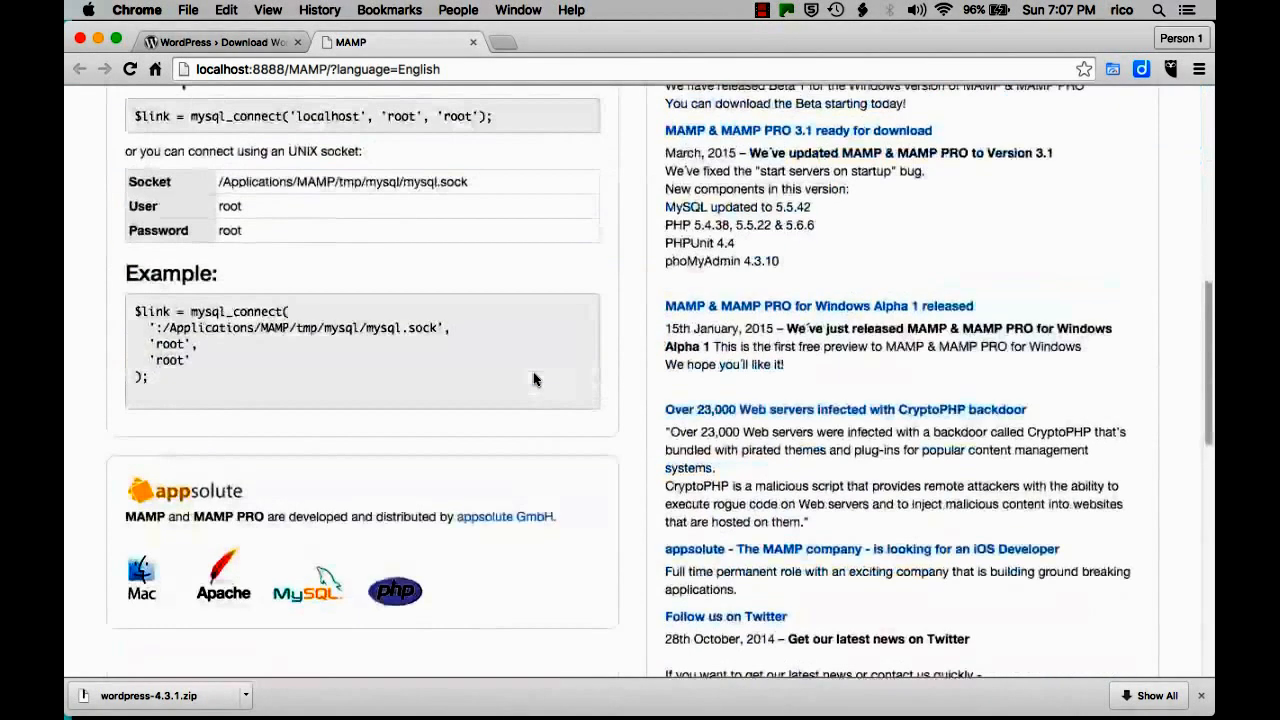
{"action": "scroll", "coordinate": [533, 378], "scroll_direction": "down", "scroll_amount": 3}
{"action": "scroll", "coordinate": [533, 378], "scroll_direction": "up", "scroll_amount": 20}
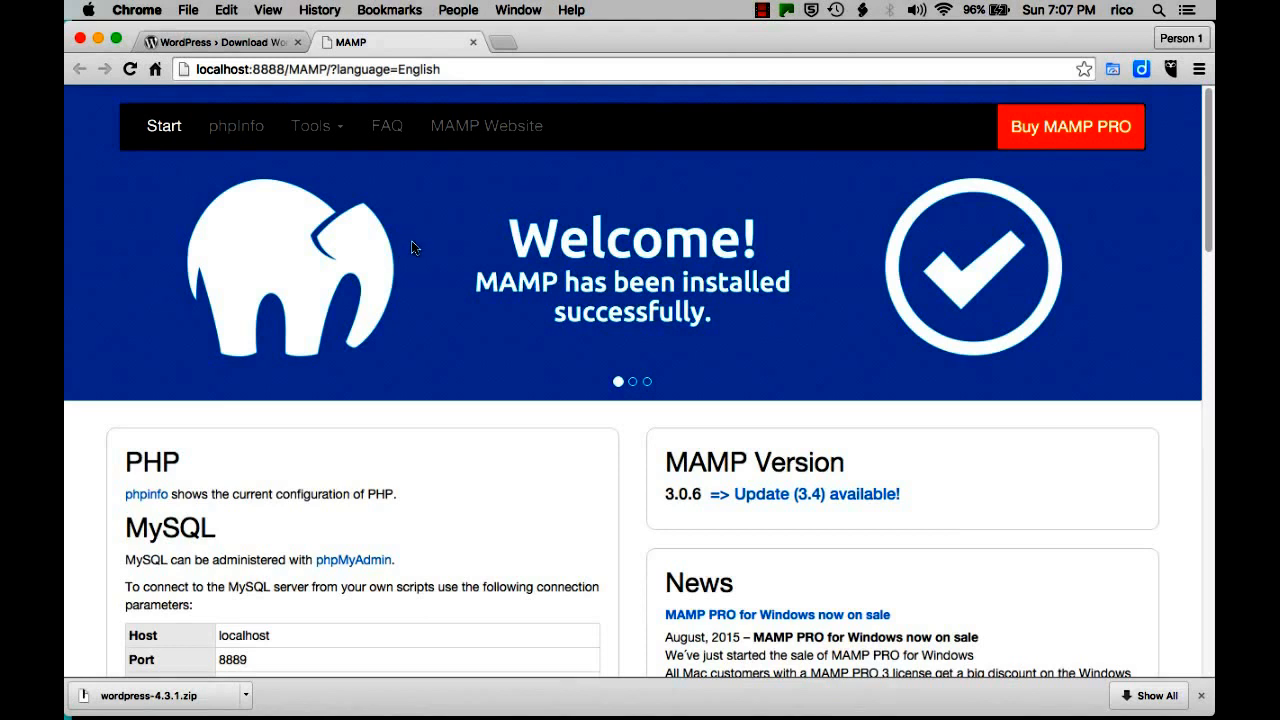
{"action": "left_click", "coordinate": [336, 127]}
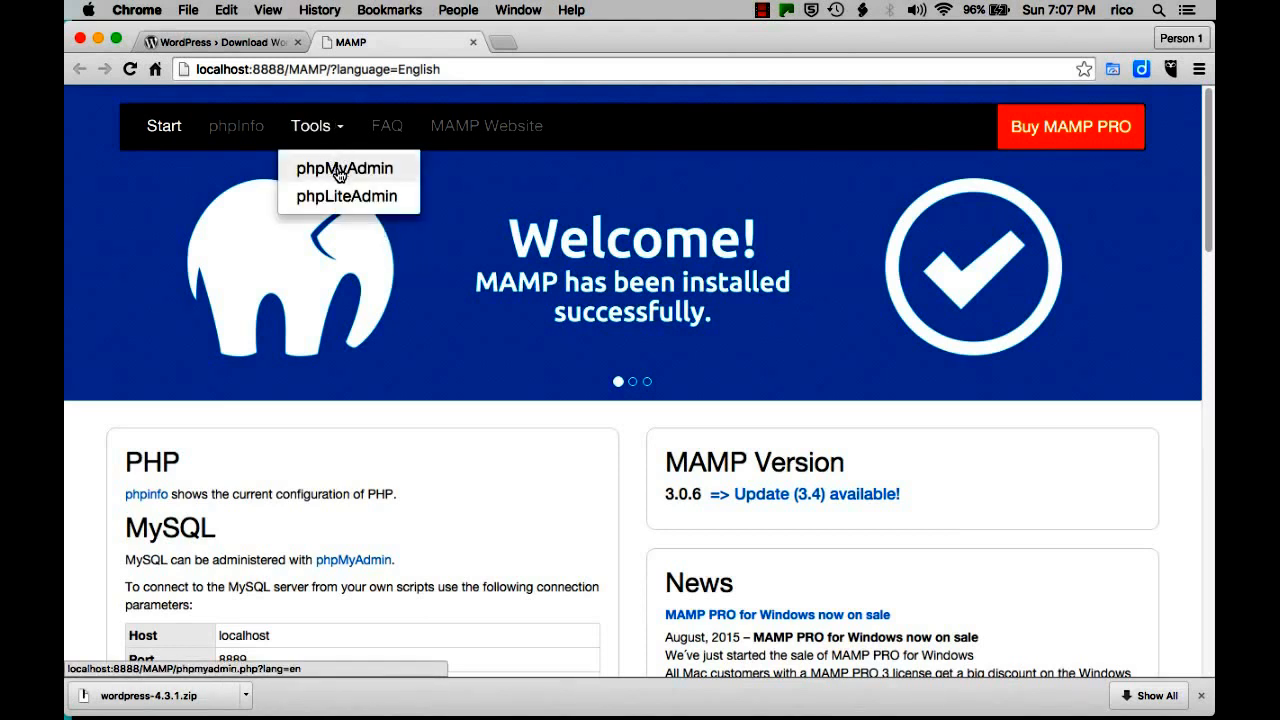
{"action": "left_click", "coordinate": [340, 172]}
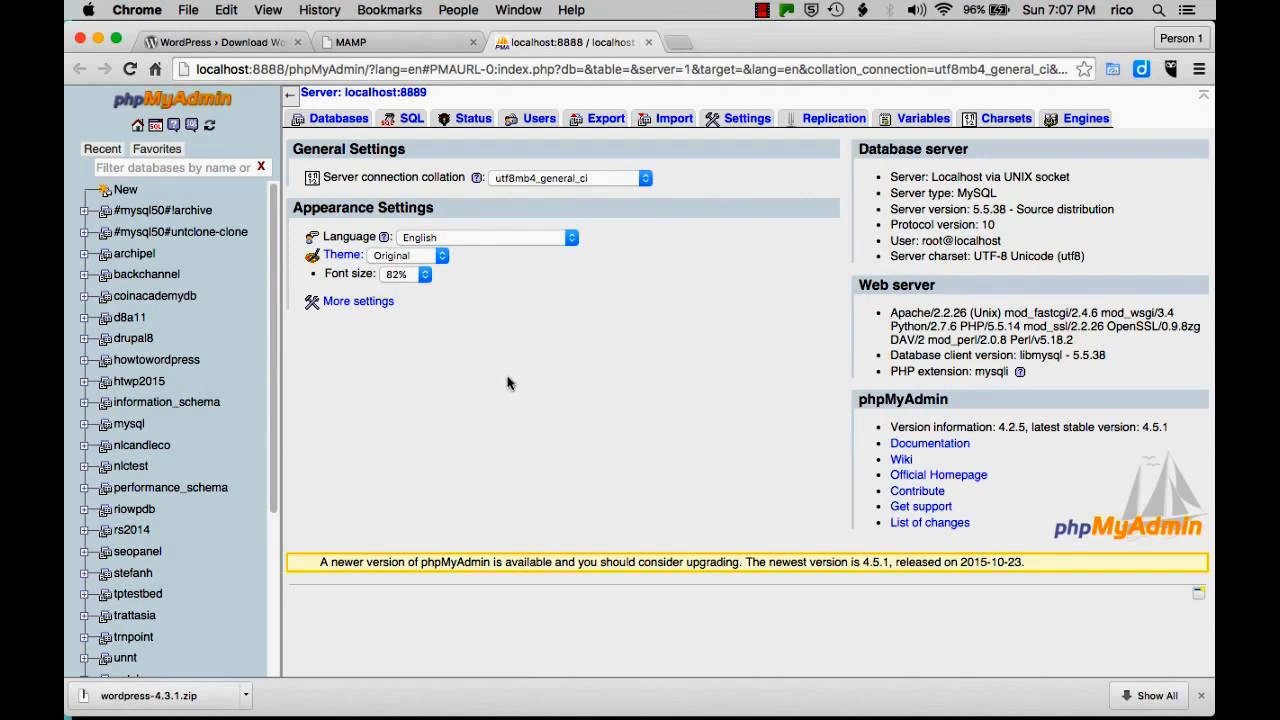
Create a new database named wp4demo from phpMyAdmin's Databases page.
{"action": "left_click", "coordinate": [332, 124]}
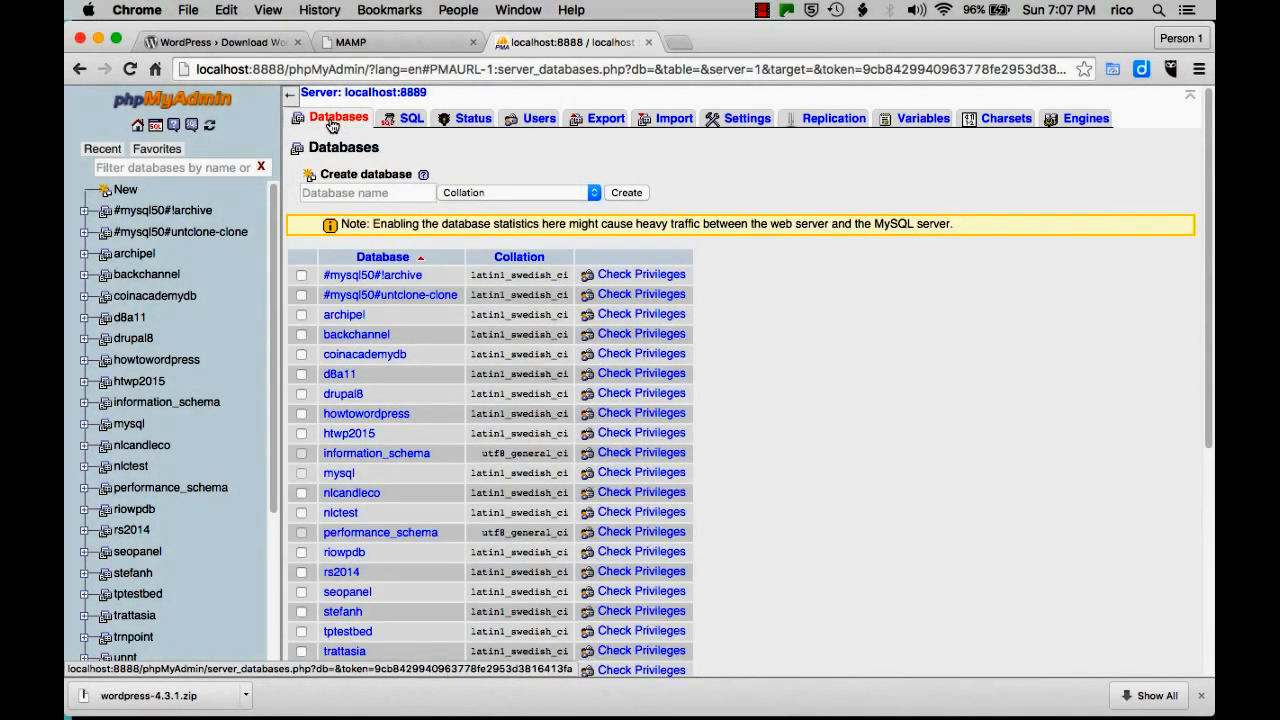
{"action": "left_click", "coordinate": [358, 192]}
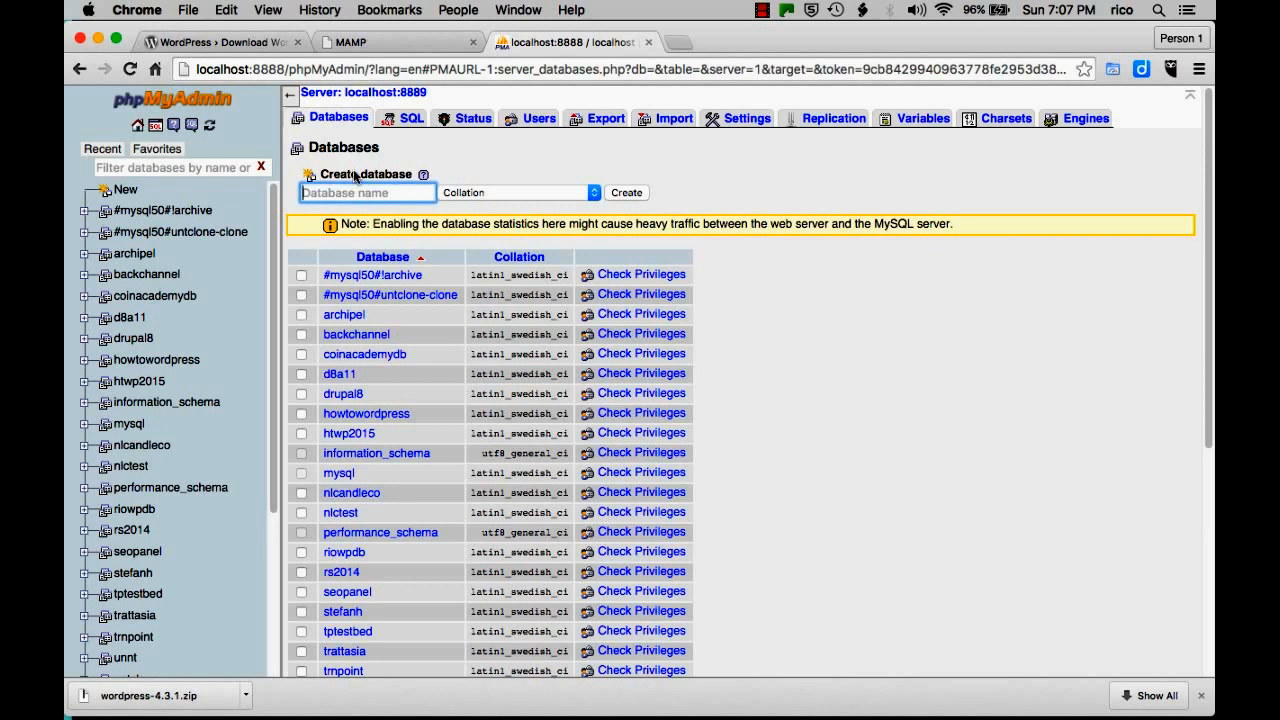
{"action": "type", "text": "wp4demo"}
{"action": "left_click", "coordinate": [632, 193]}
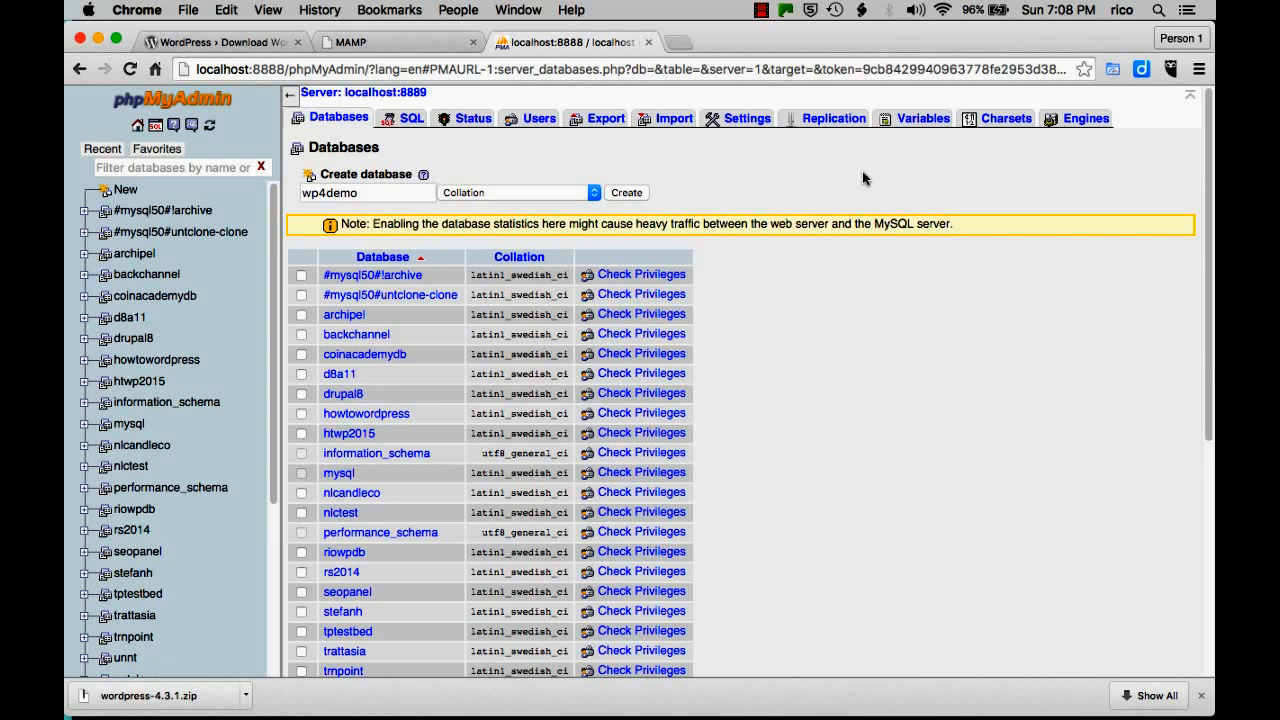
Close the leftover tabs and download bar, keeping only the phpMyAdmin tab.
{"action": "left_click", "coordinate": [297, 43]}
{"action": "left_click", "coordinate": [297, 43]}
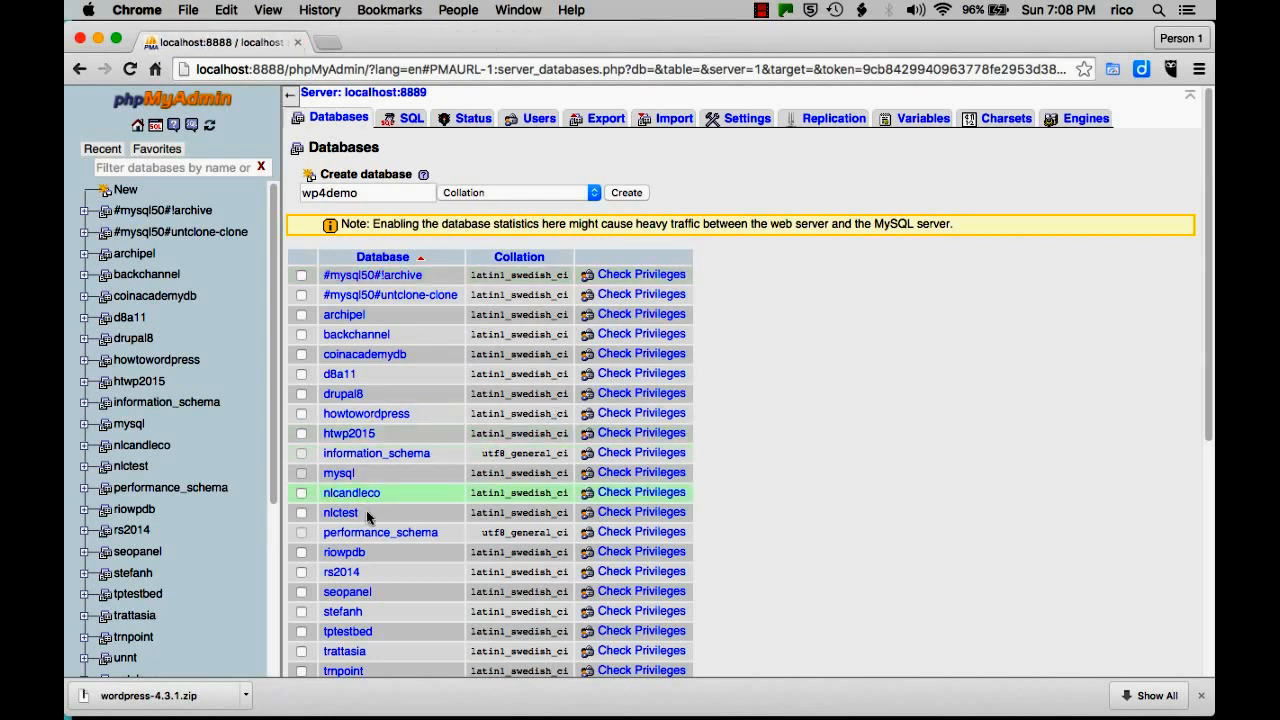
{"action": "left_click", "coordinate": [1201, 696]}
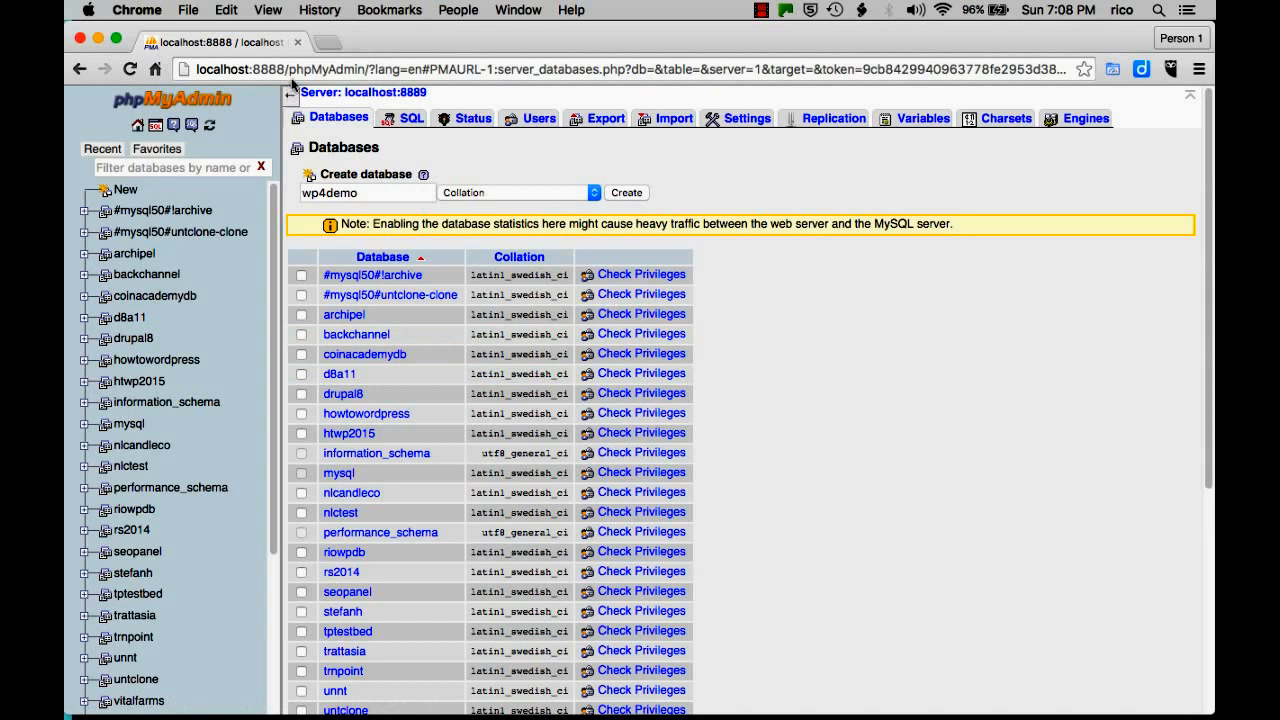
Change the address to localhost:8888/wp4demo.
{"action": "left_click_drag", "start_coordinate": [289, 69], "coordinate": [986, 83]}
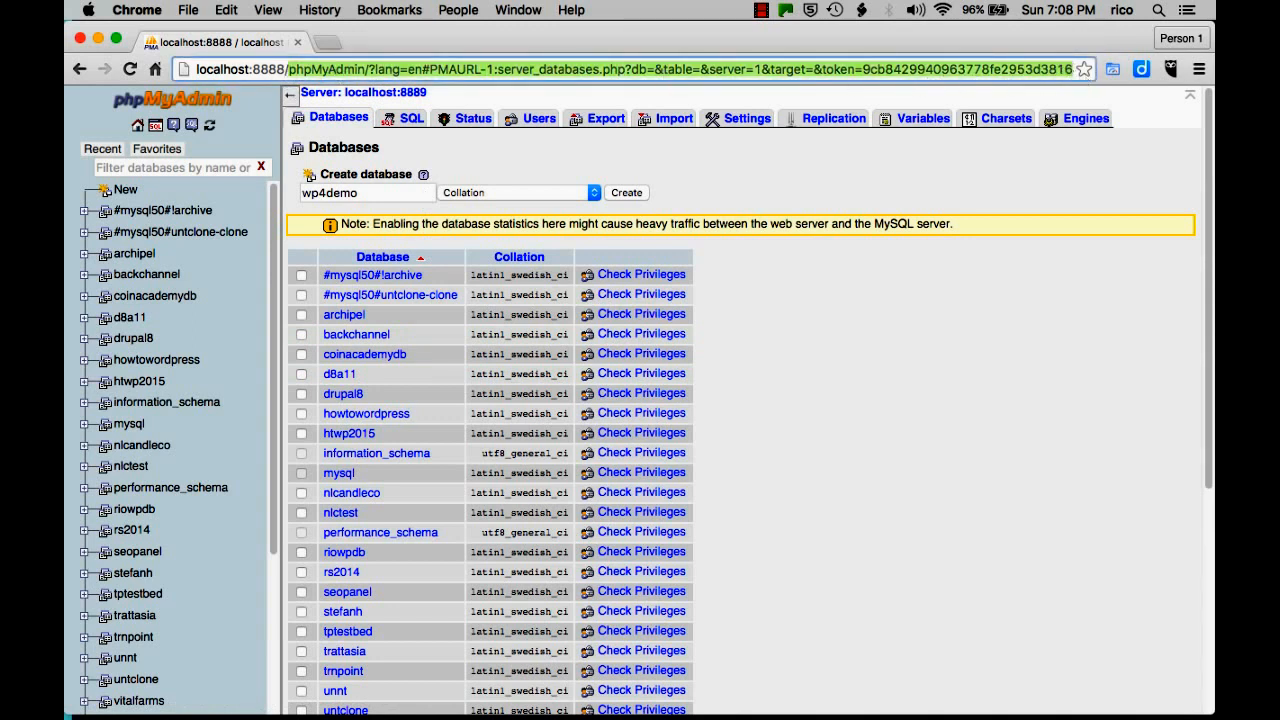
{"action": "key", "text": "BackSpace"}
{"action": "key", "text": "BackSpace"}
{"action": "key", "text": "BackSpace"}
{"action": "key", "text": "BackSpace"}
{"action": "key", "text": "BackSpace"}
{"action": "key", "text": "BackSpace"}
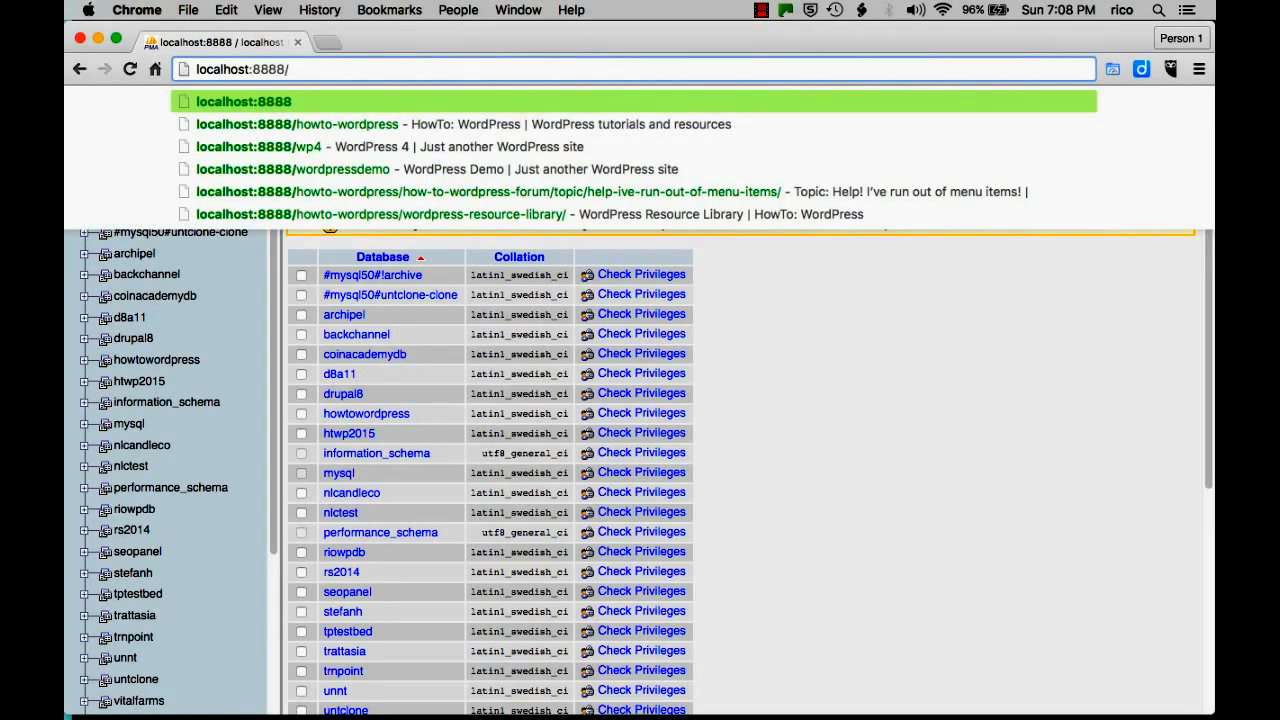
{"action": "type", "text": "wp4demo"}
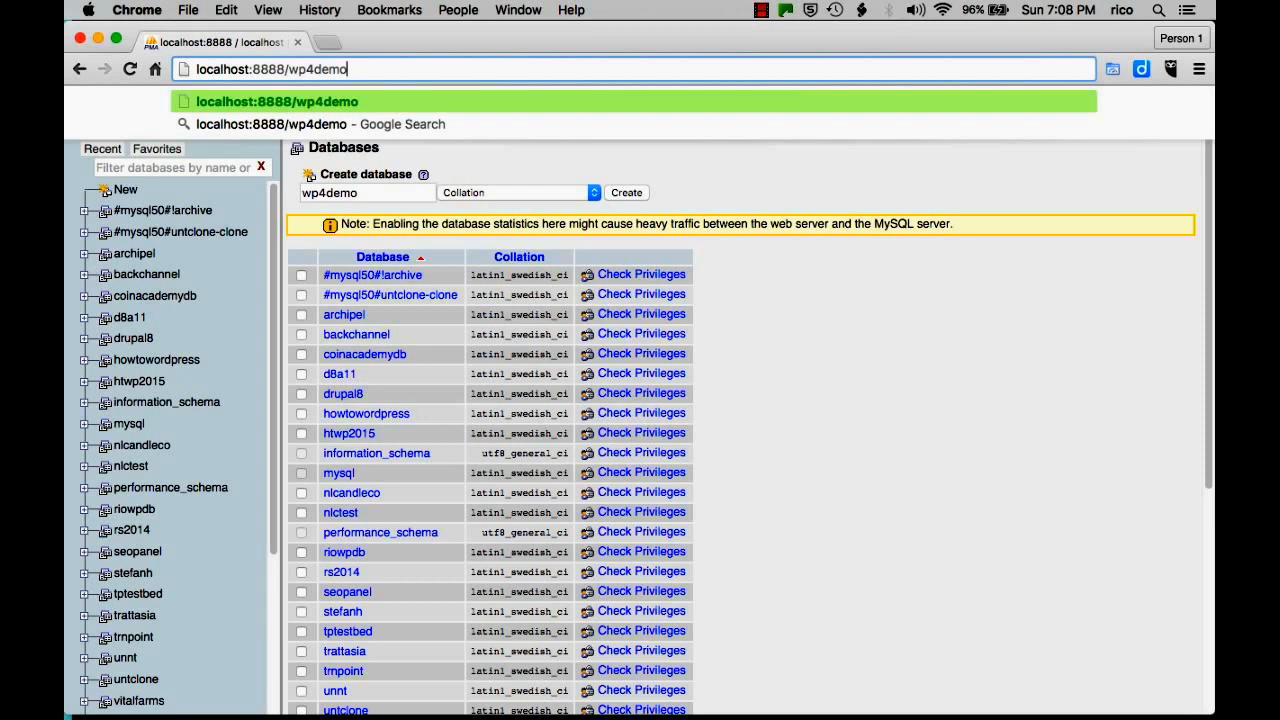
Load the wp4demo site, keep English (United States), and proceed to the database form.
{"action": "key", "text": "Return"}
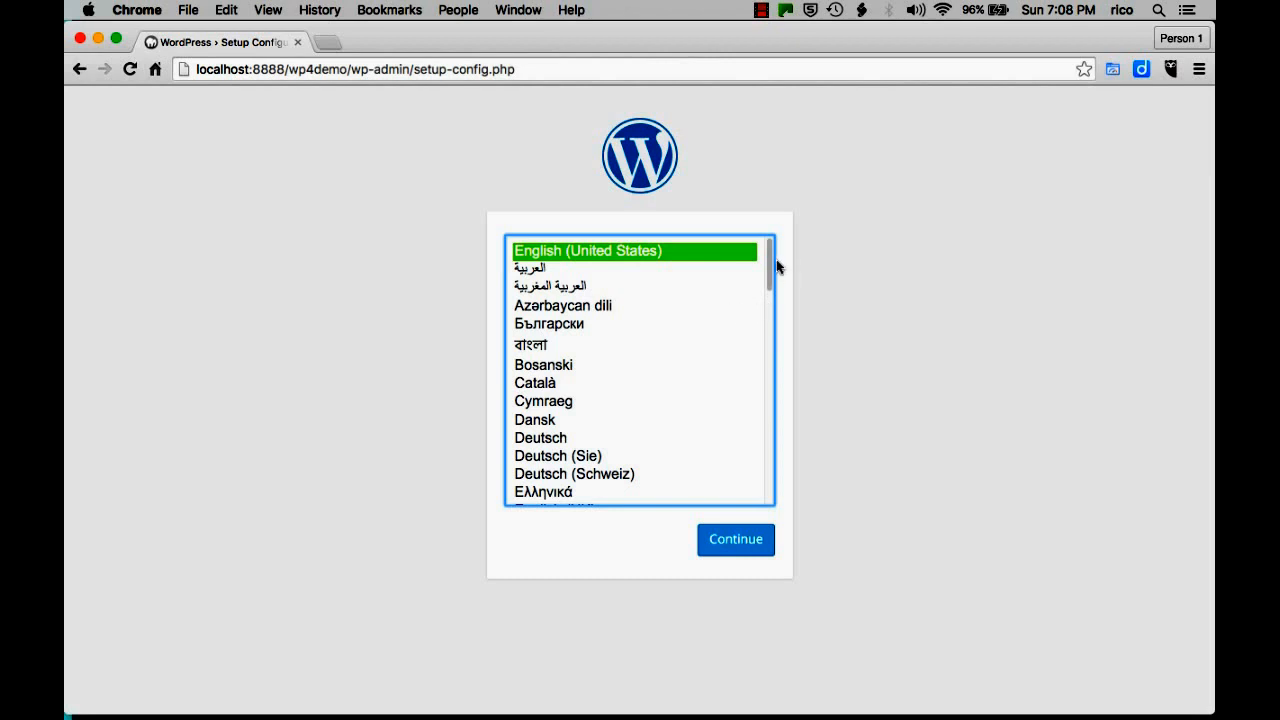
{"action": "mouse_move", "coordinate": [770, 265]}
{"action": "left_mouse_down"}
{"action": "mouse_move", "coordinate": [766, 470]}
{"action": "mouse_move", "coordinate": [760, 253]}
{"action": "left_mouse_up"}
{"action": "left_click", "coordinate": [748, 541]}
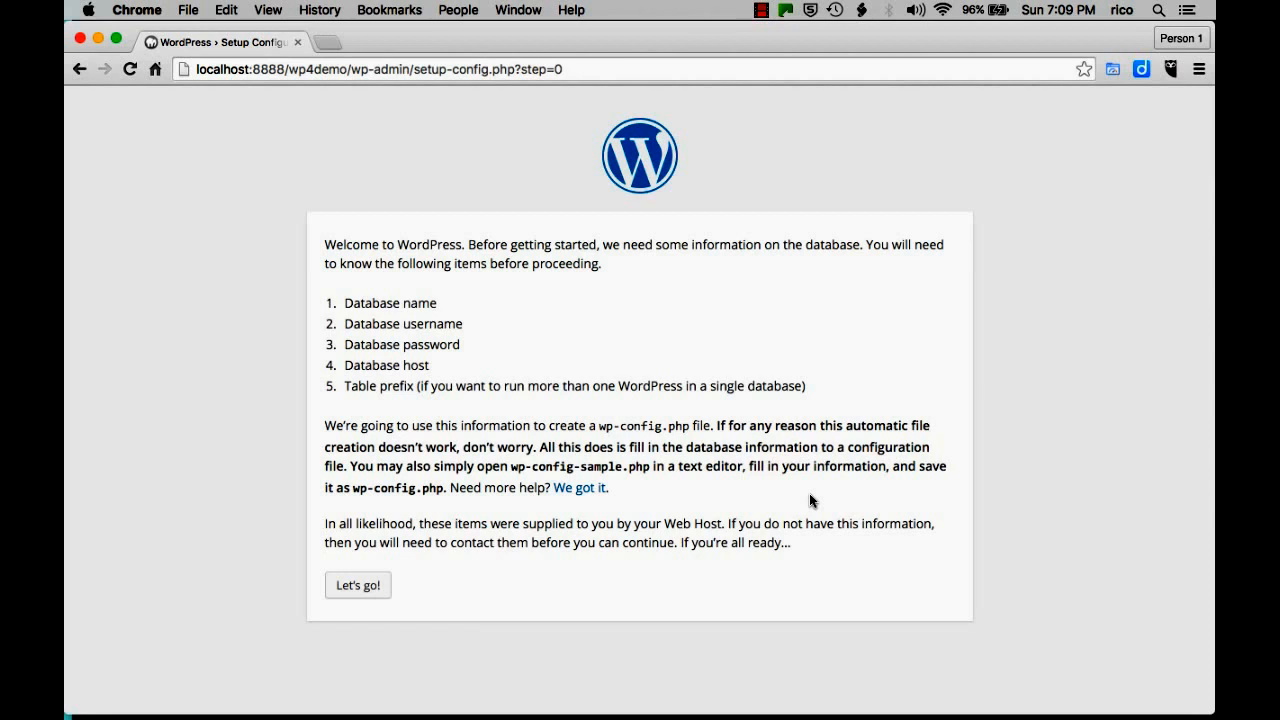
{"action": "left_click", "coordinate": [383, 589]}
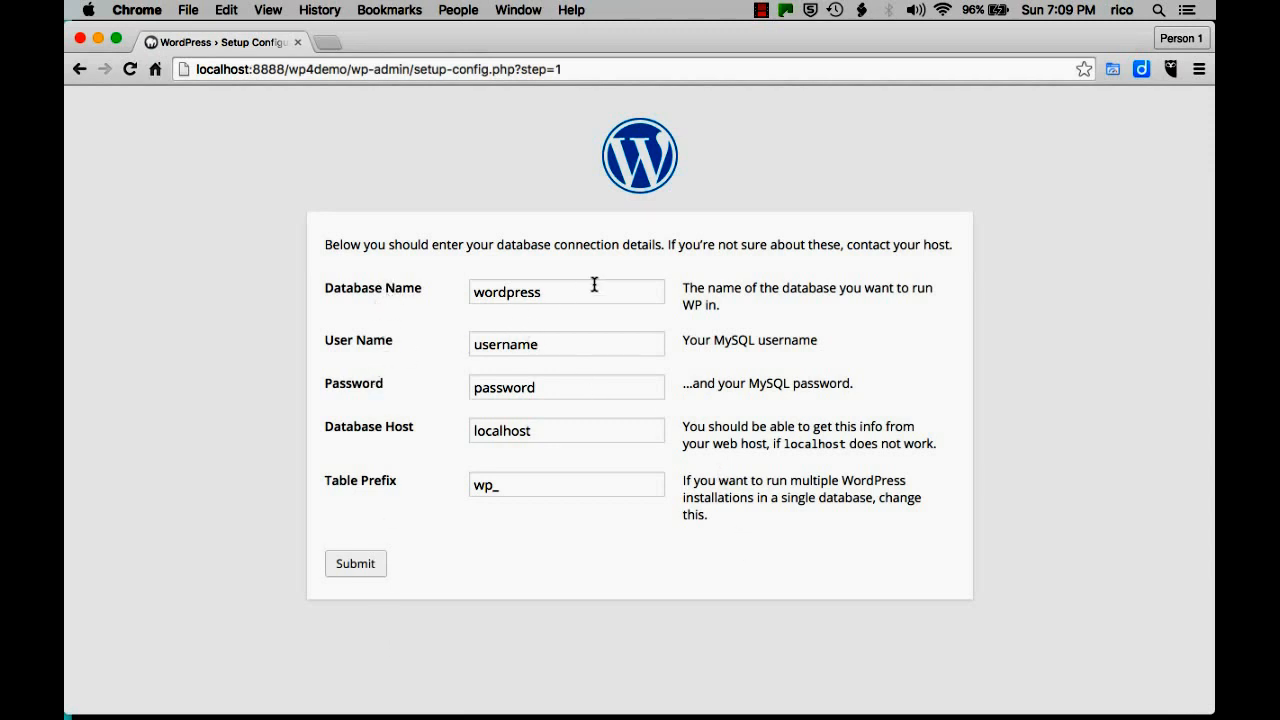
Submit database wp4demo with the MySQL user name and password, localhost host, then run the install.
{"action": "left_click", "coordinate": [383, 297]}
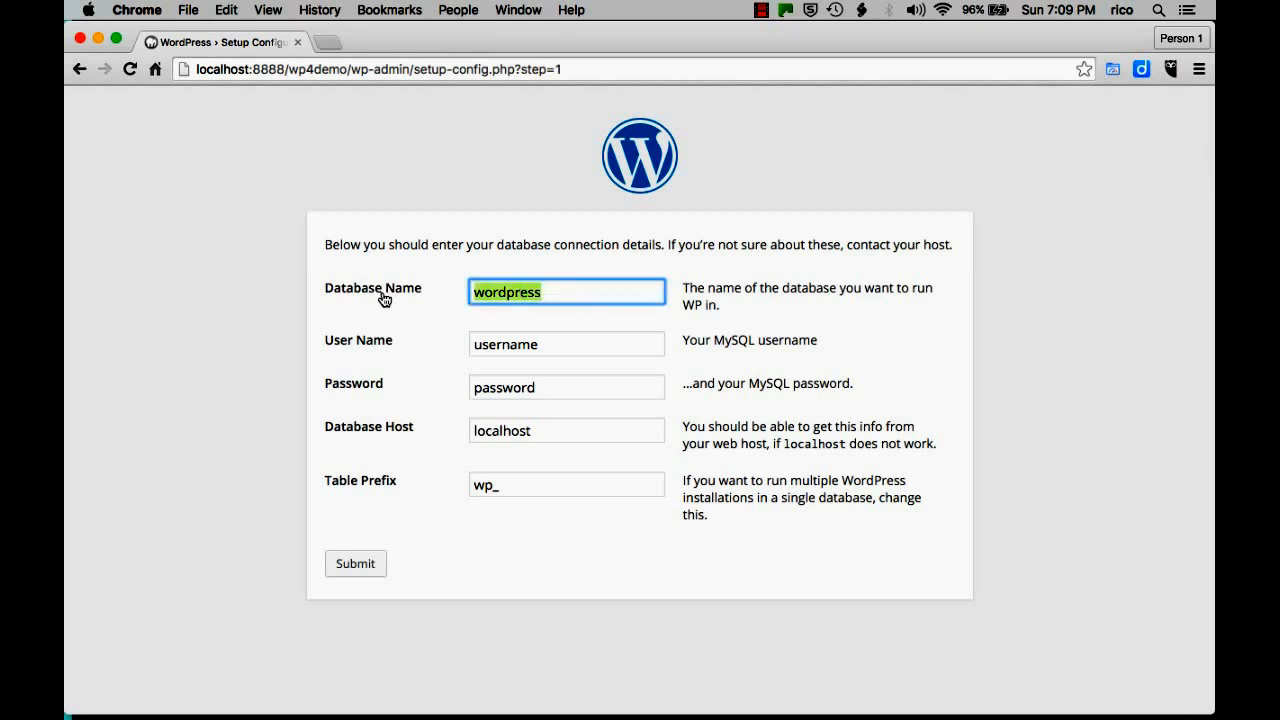
{"action": "type", "text": "wp4demo"}
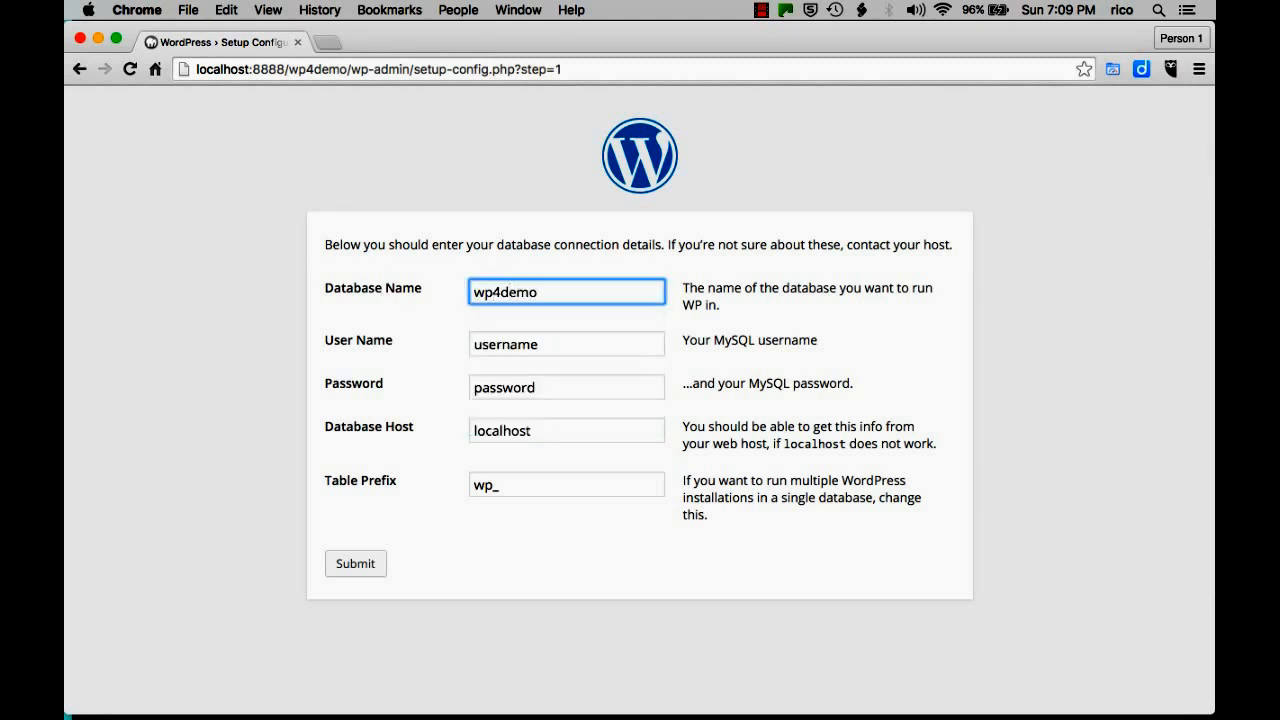
{"action": "key", "text": "Tab"}
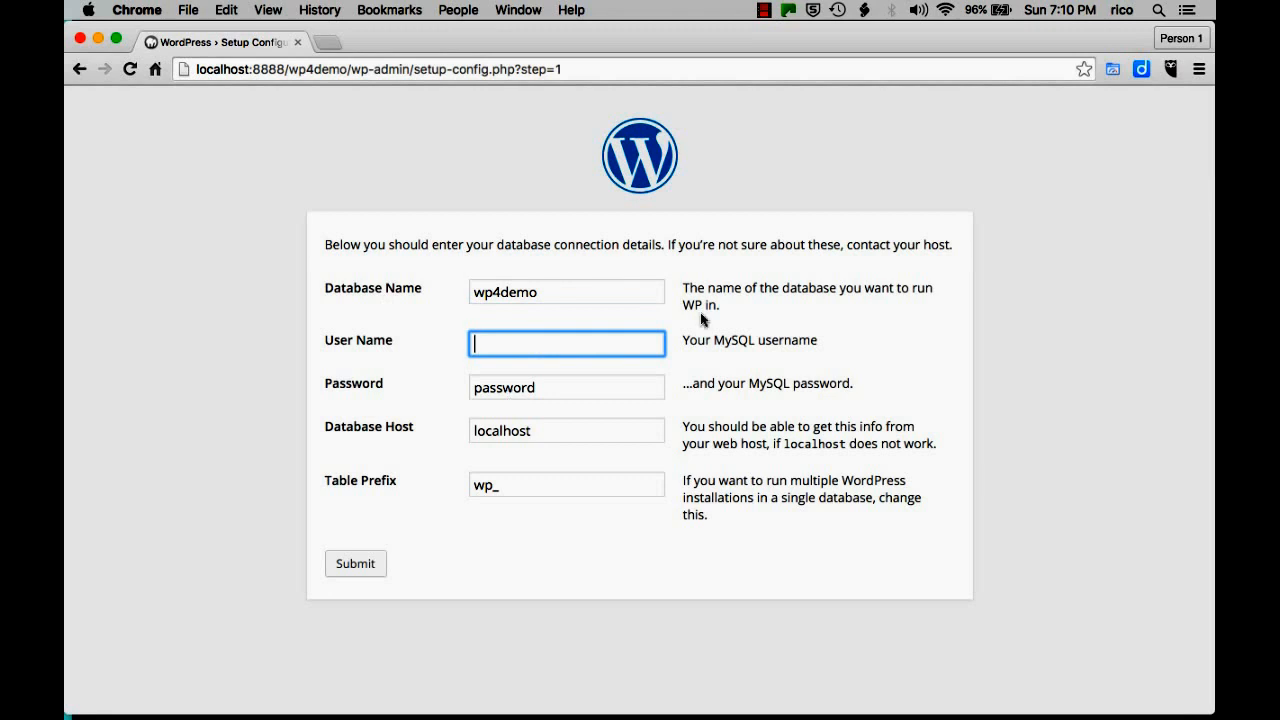
{"action": "type", "text": "root"}
{"action": "key", "text": "Tab"}
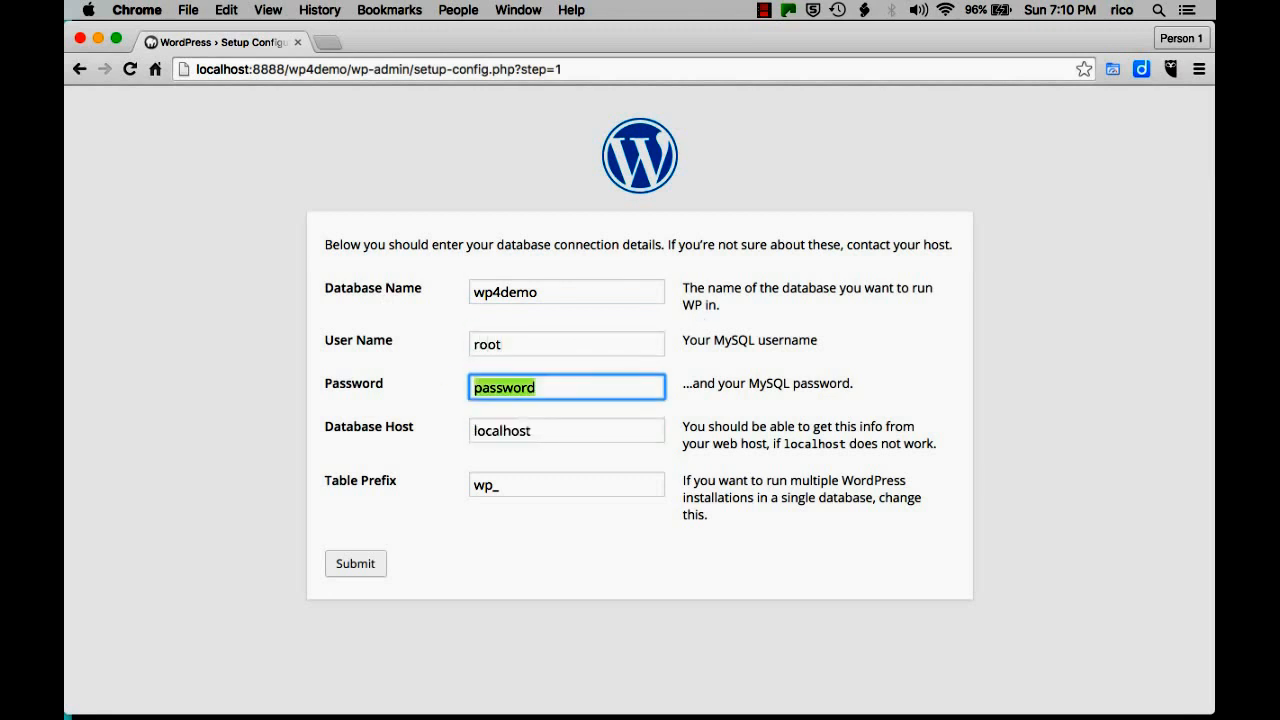
{"action": "type", "text": "root"}
{"action": "key", "text": "Tab"}
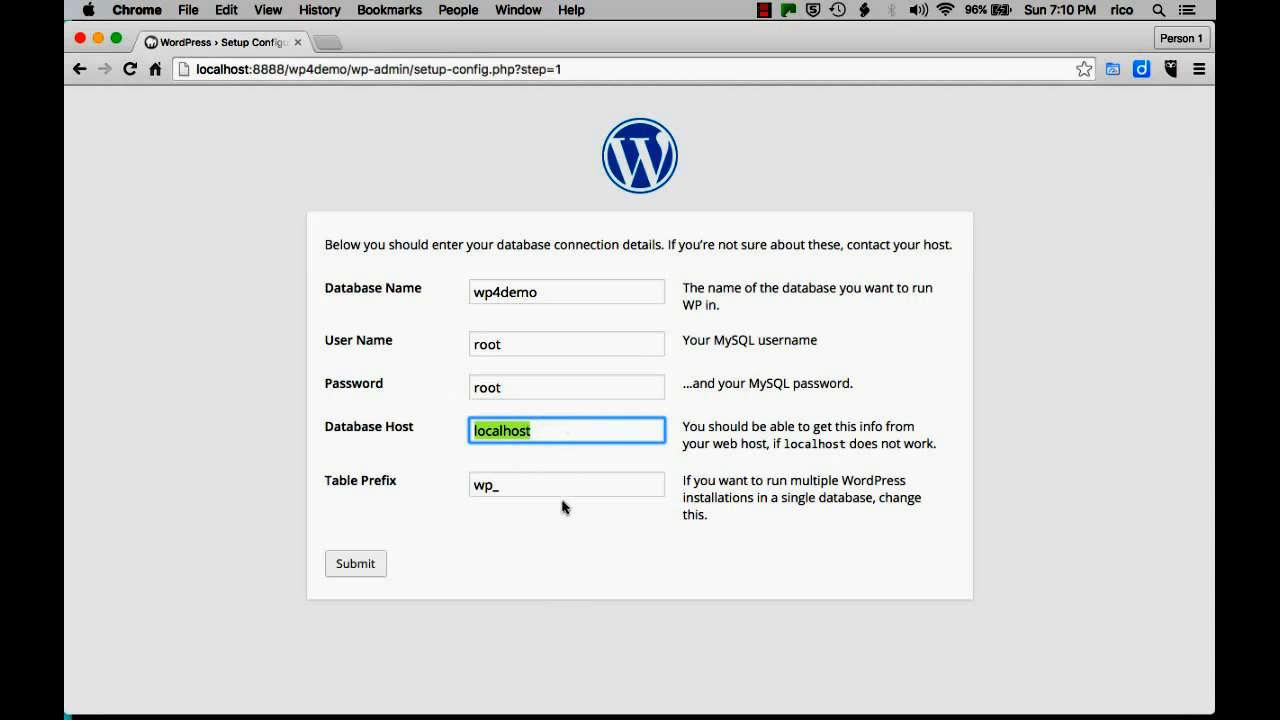
{"action": "left_click", "coordinate": [492, 546]}
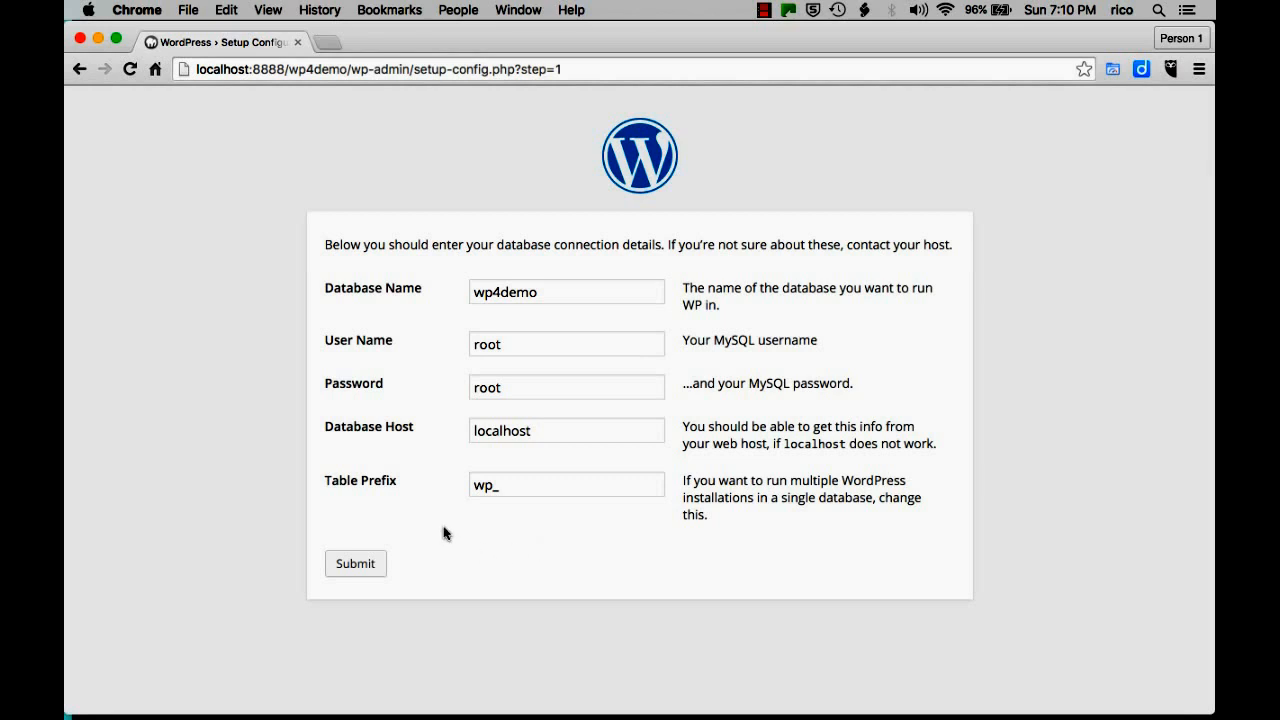
{"action": "left_click", "coordinate": [357, 566]}
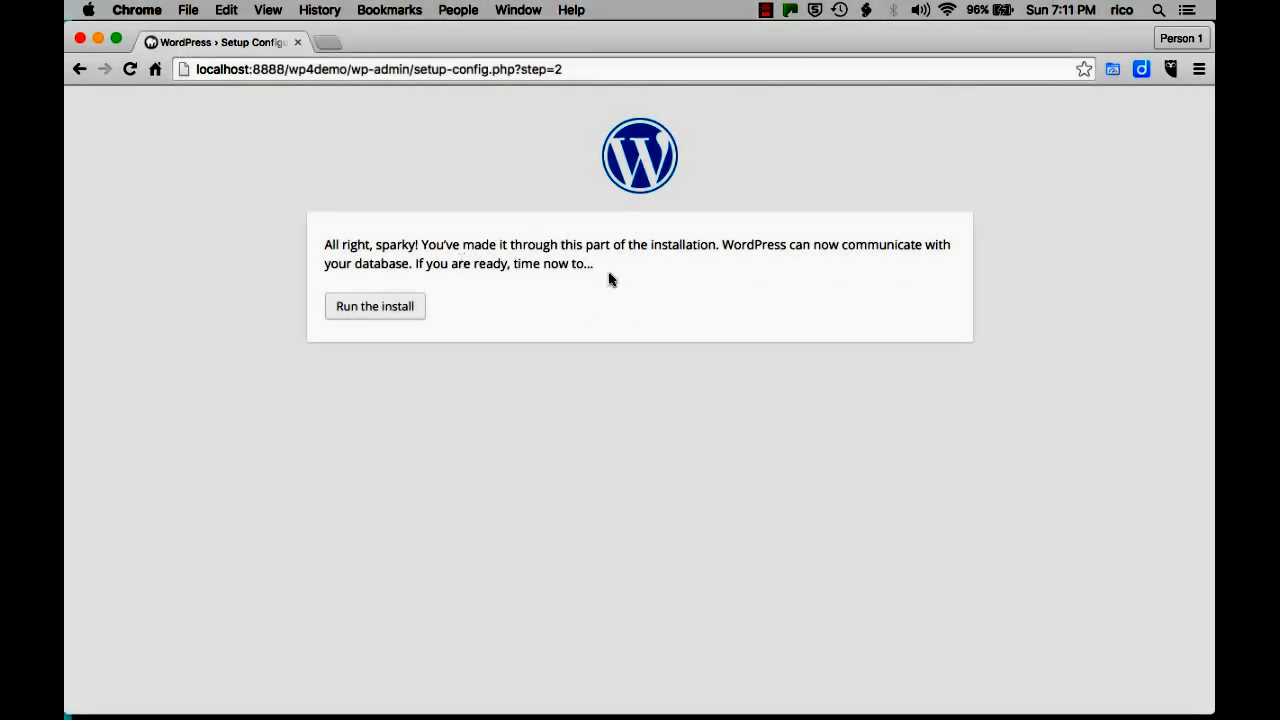
{"action": "left_click", "coordinate": [377, 307]}
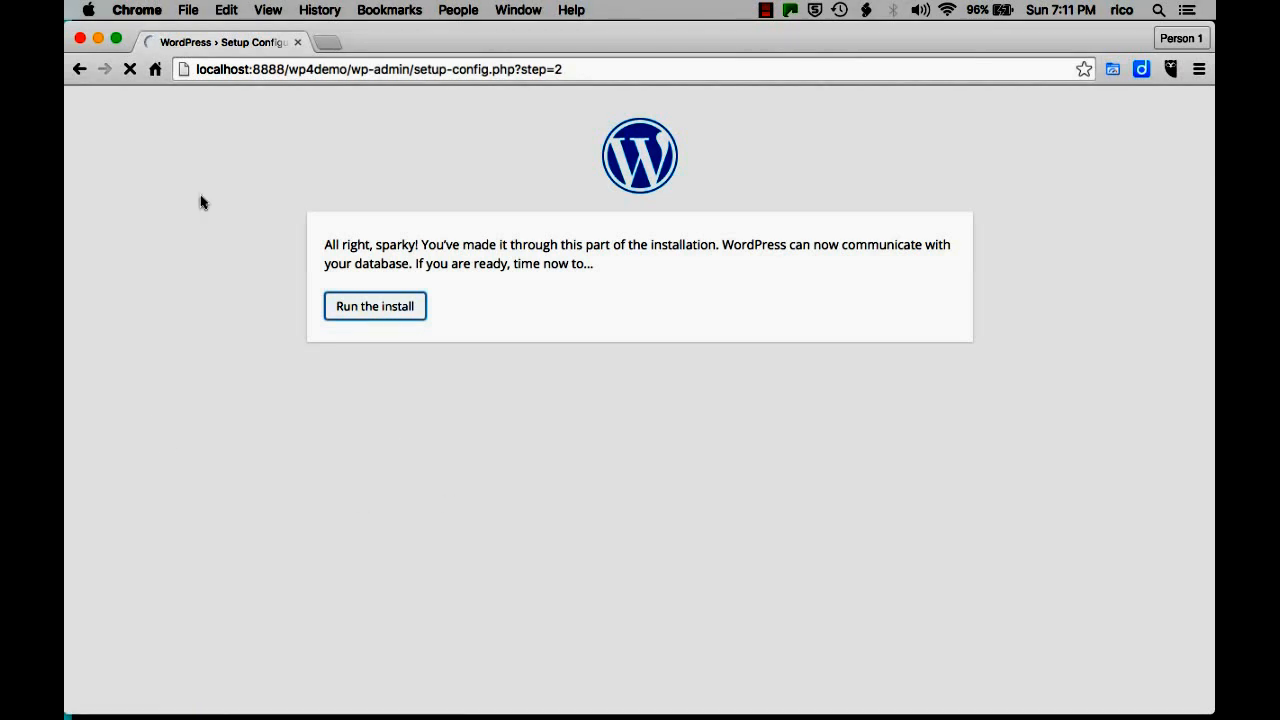
Enter the site title 'WordPress 4 Demo' and set a custom admin username.
{"action": "scroll", "coordinate": [211, 209], "scroll_direction": "down", "scroll_amount": 2}
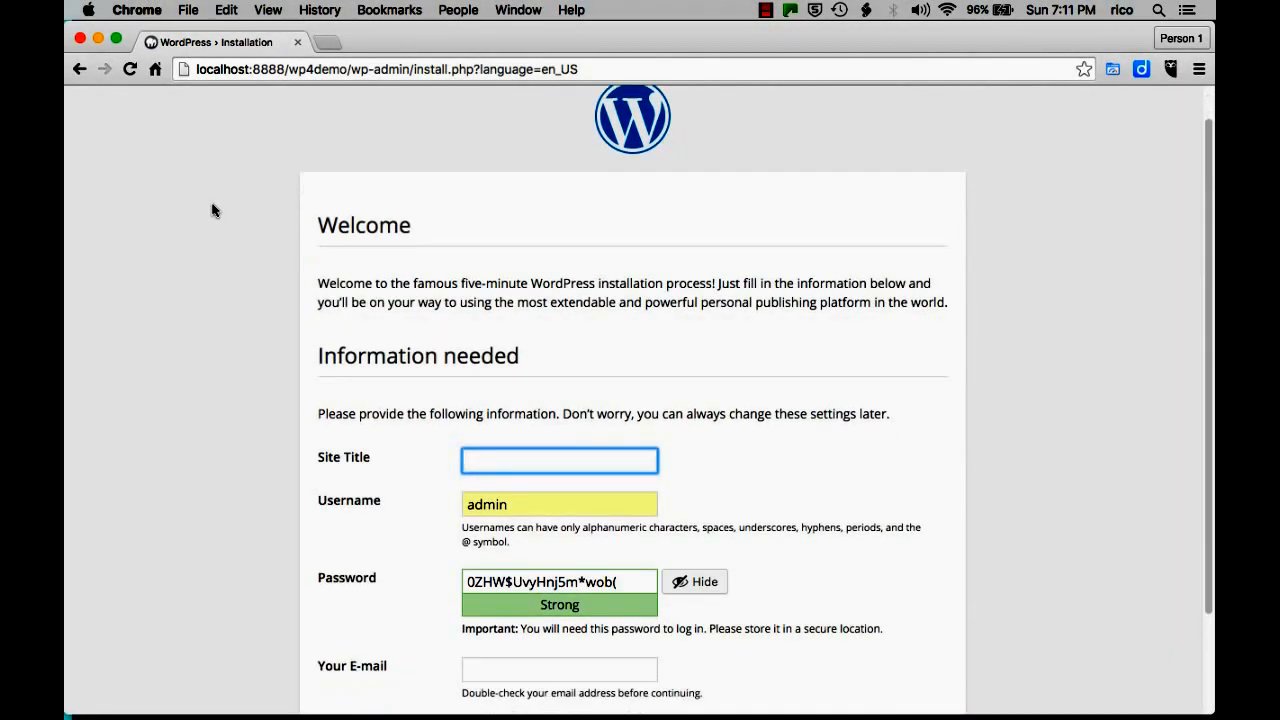
{"action": "scroll", "coordinate": [211, 209], "scroll_direction": "down", "scroll_amount": 3}
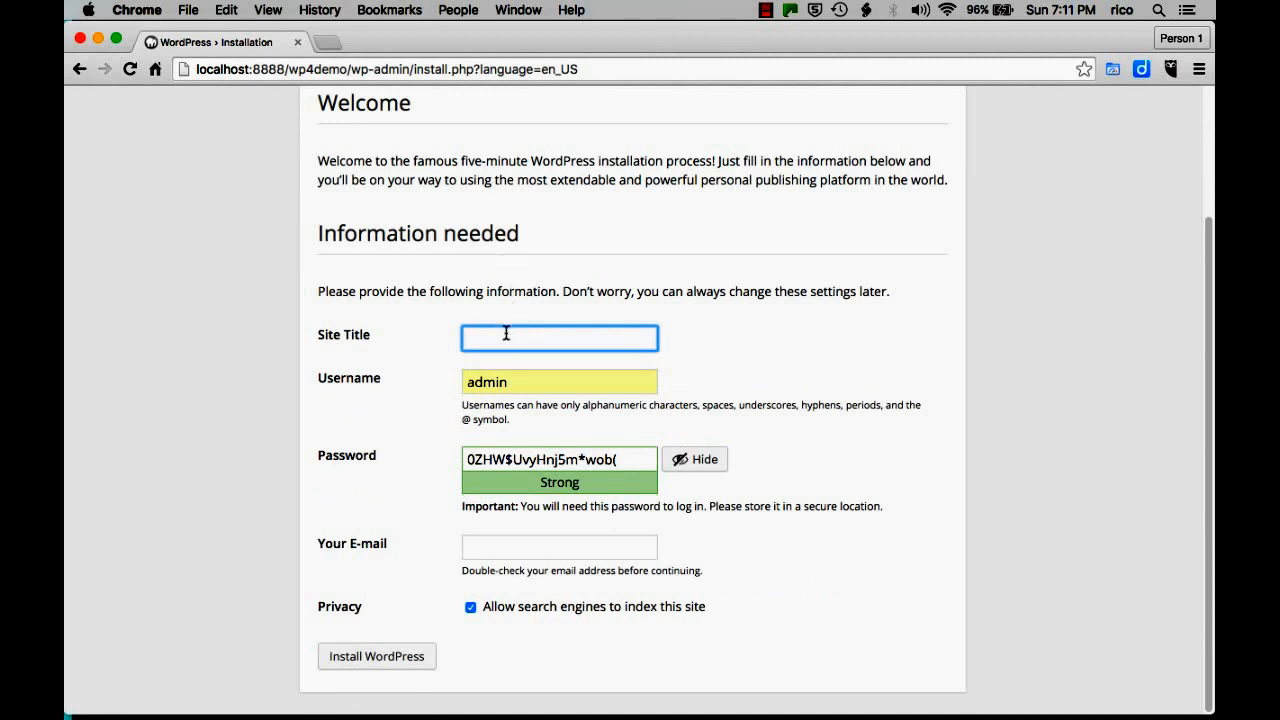
{"action": "type", "text": "WordPre"}
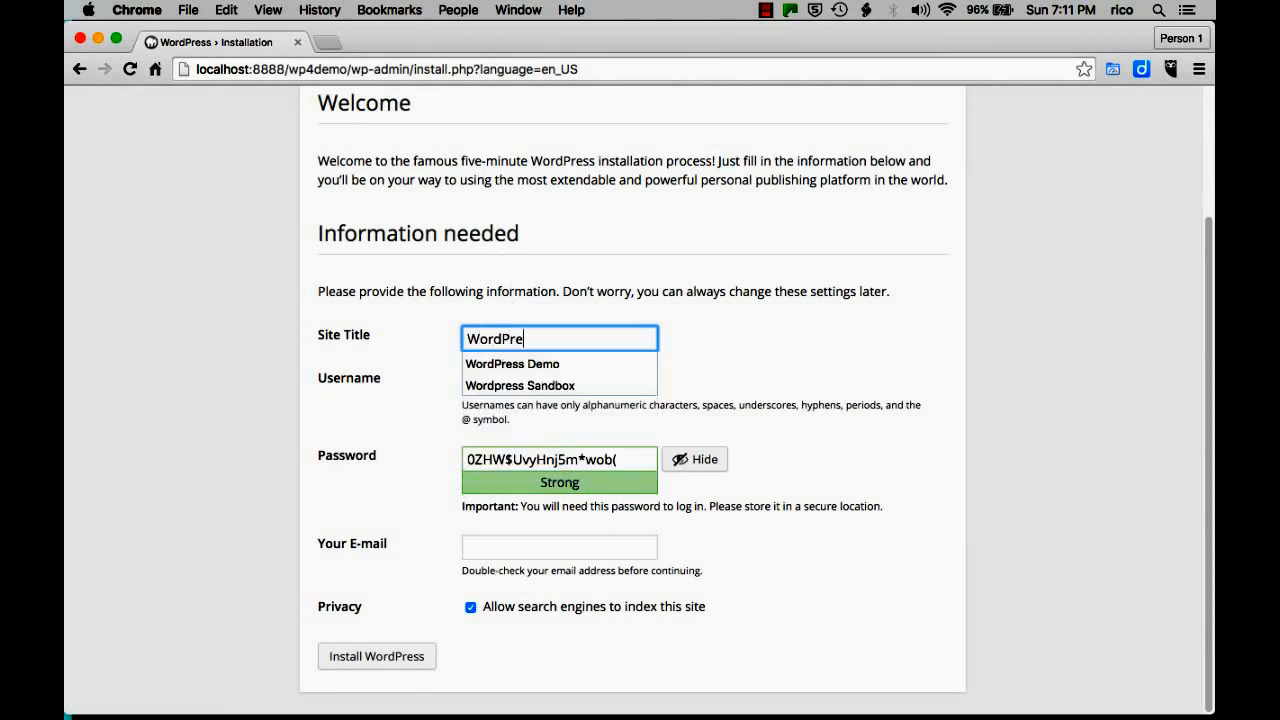
{"action": "type", "text": "ss 4 Demo"}
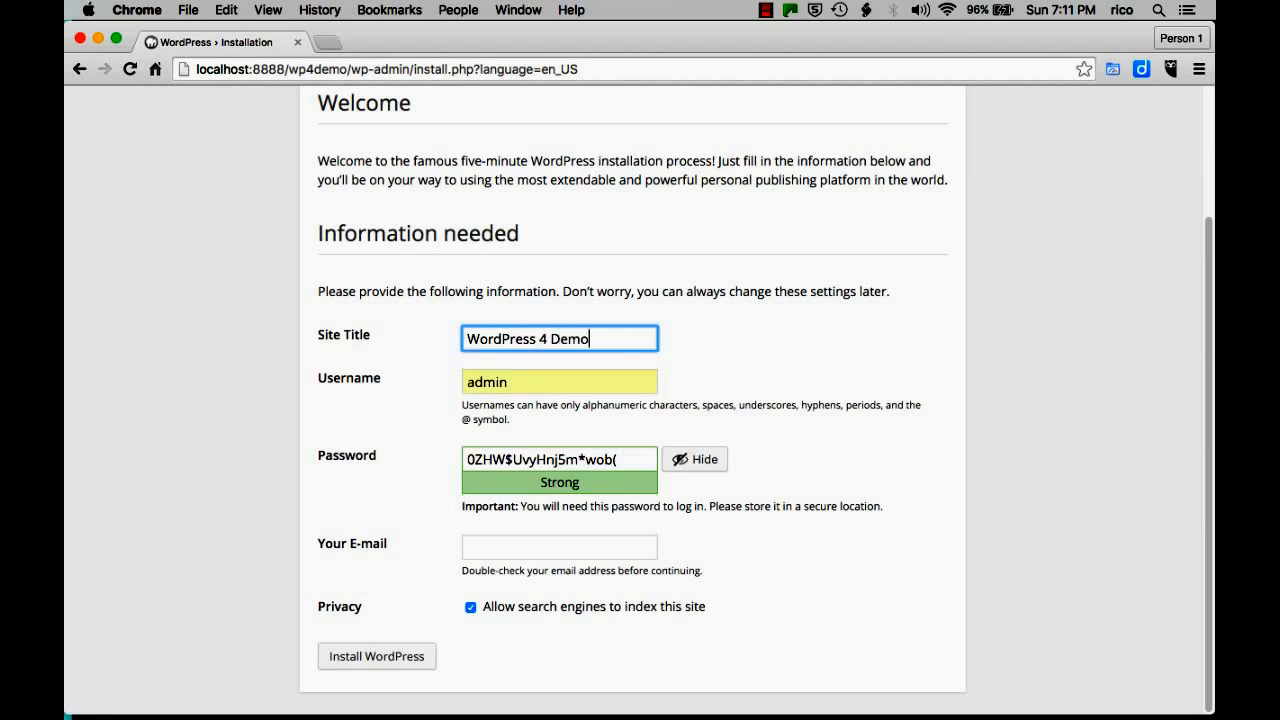
{"action": "key", "text": "Tab"}
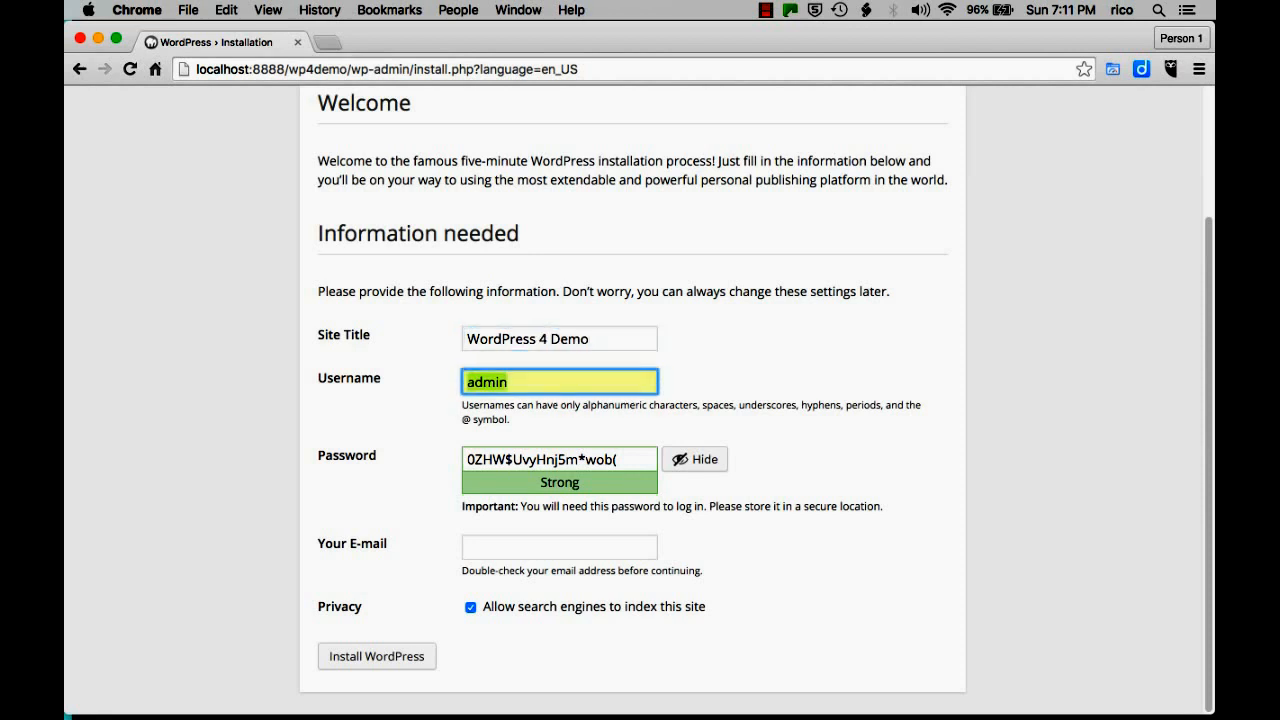
{"action": "key", "text": "Right"}
{"action": "type", "text": "wp4demo"}
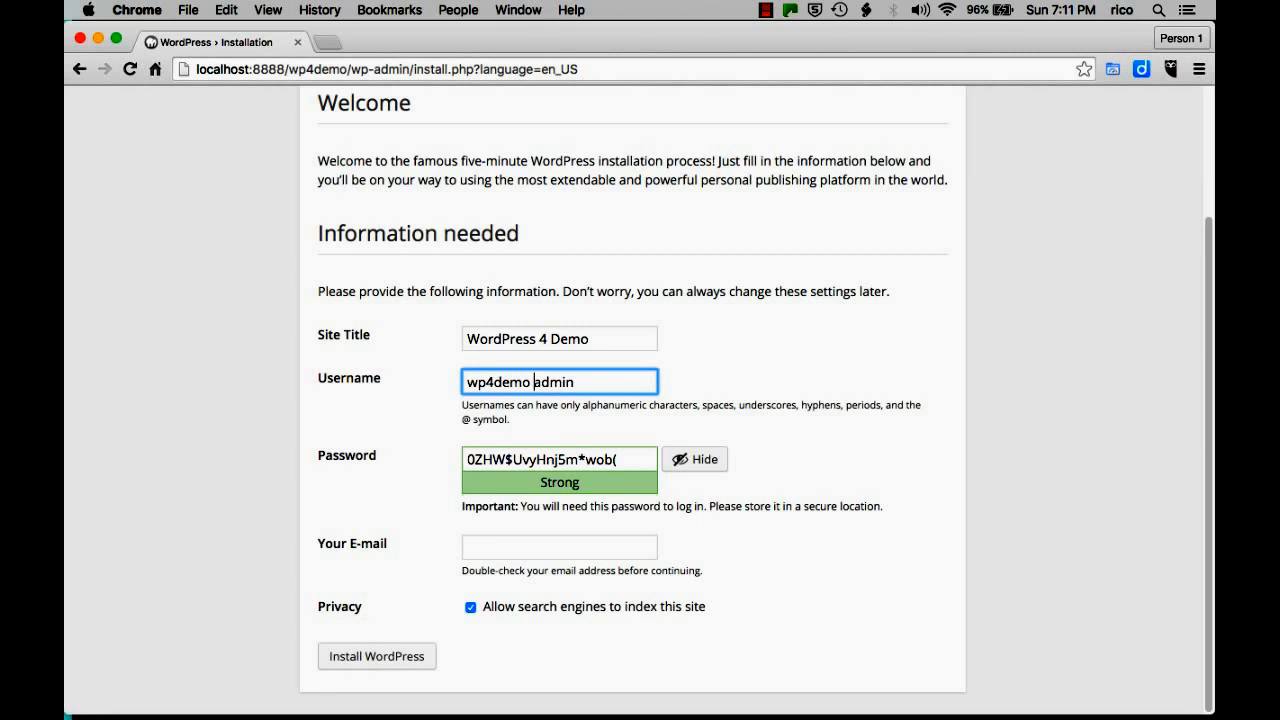
Enter a short admin password and confirm use of the weak password.
{"action": "key", "text": "Tab"}
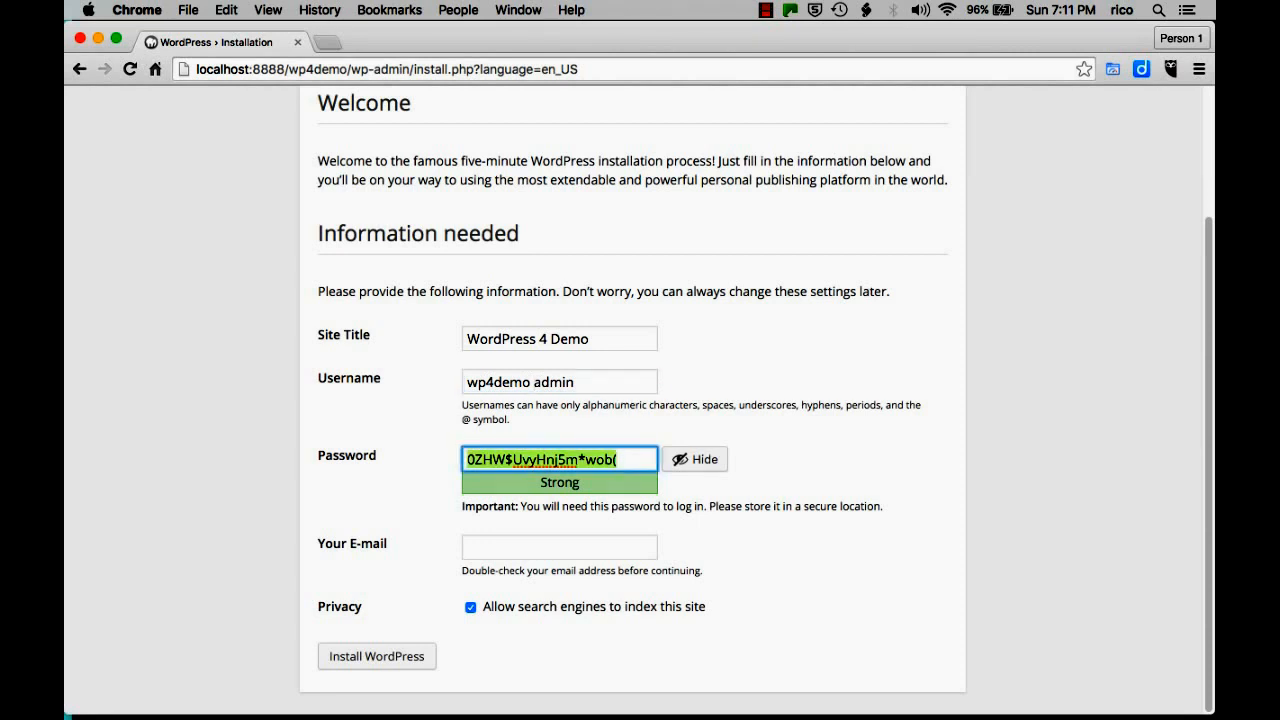
{"action": "type", "text": "letmein"}
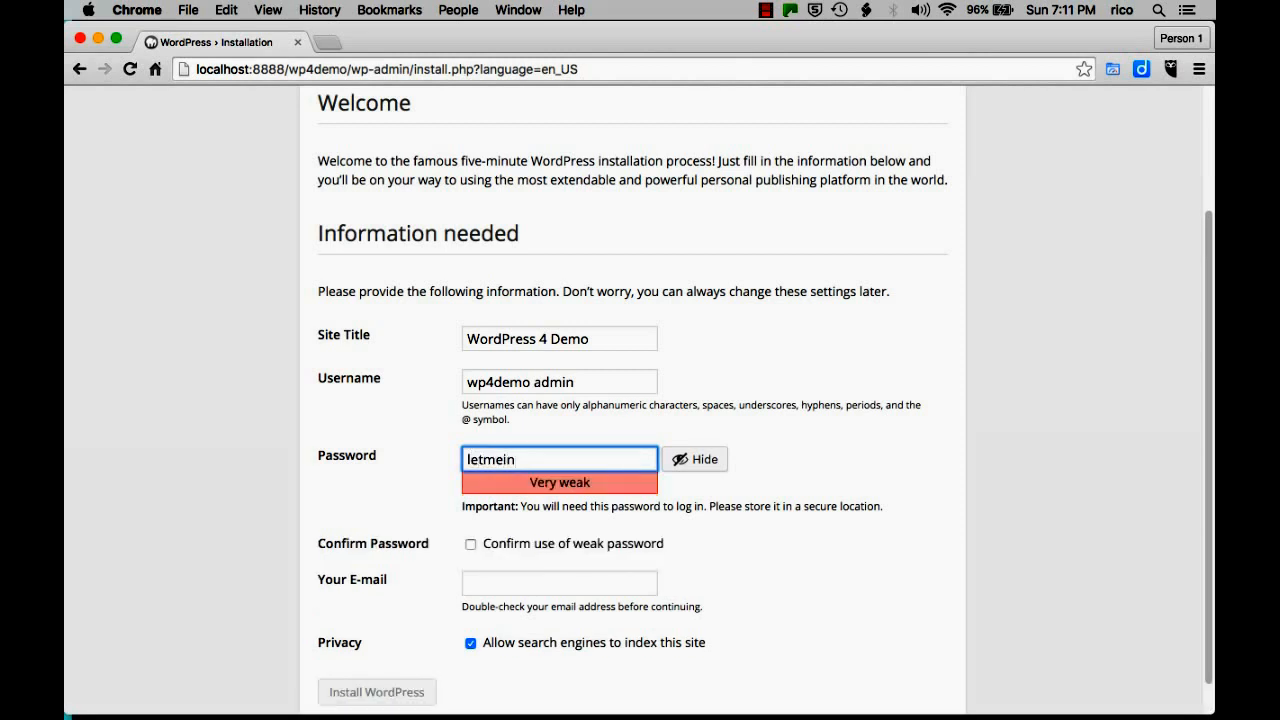
{"action": "left_click", "coordinate": [786, 446]}
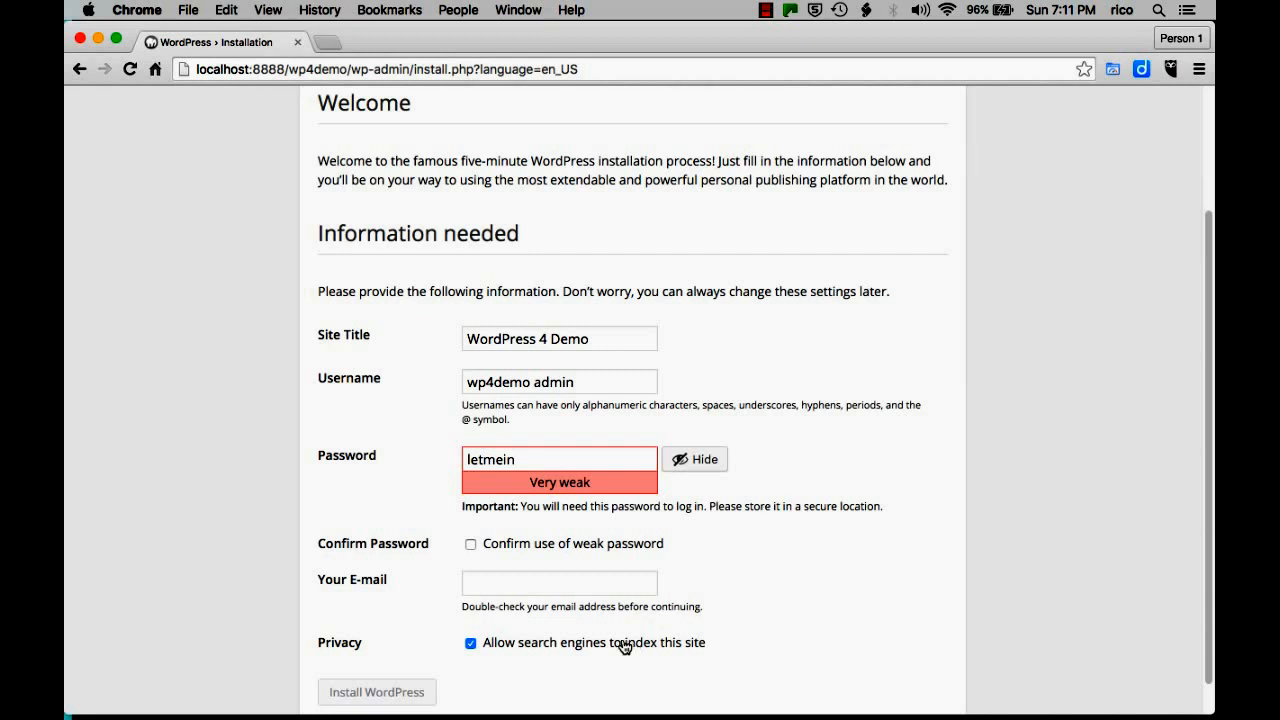
{"action": "left_click", "coordinate": [470, 547]}
Fill in the admin e-mail address from Chrome's autofill suggestion.
{"action": "left_click", "coordinate": [569, 580]}
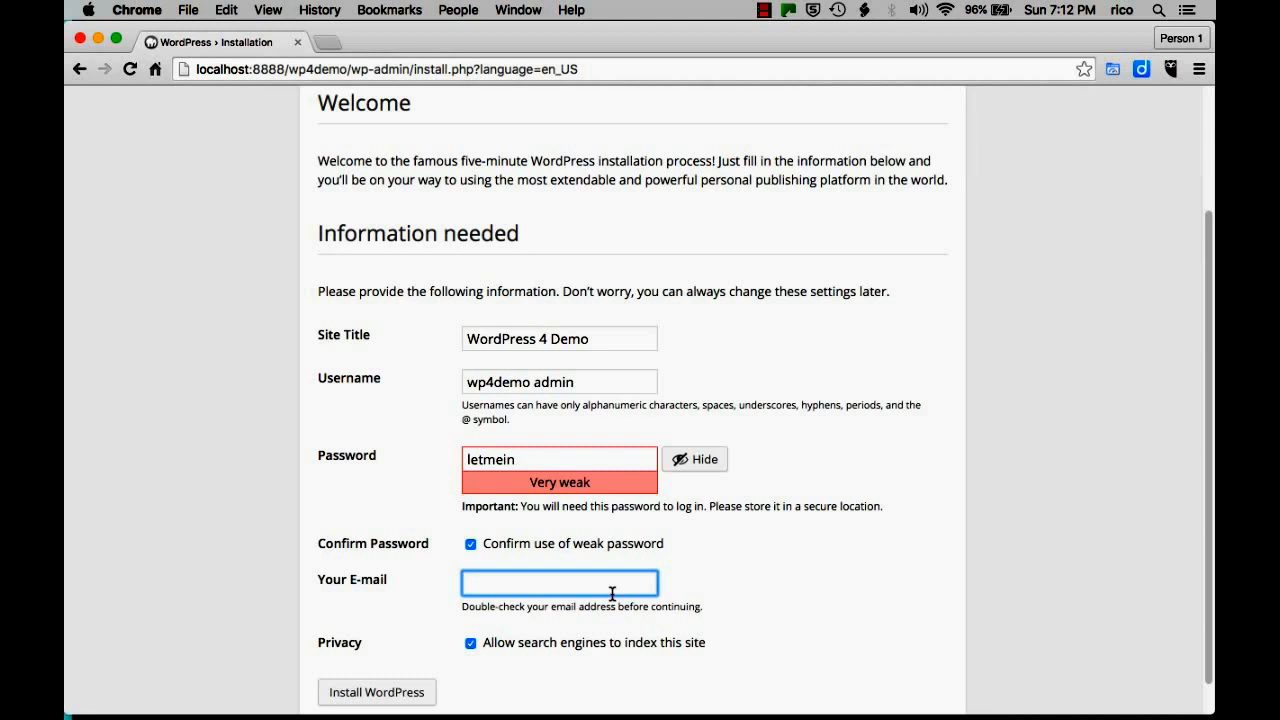
{"action": "type", "text": "suppo"}
{"action": "key", "text": "Down"}
{"action": "key", "text": "Return"}
Leave search engine indexing allowed and run the WordPress installation.
{"action": "scroll", "coordinate": [646, 665], "scroll_direction": "down", "scroll_amount": 1}
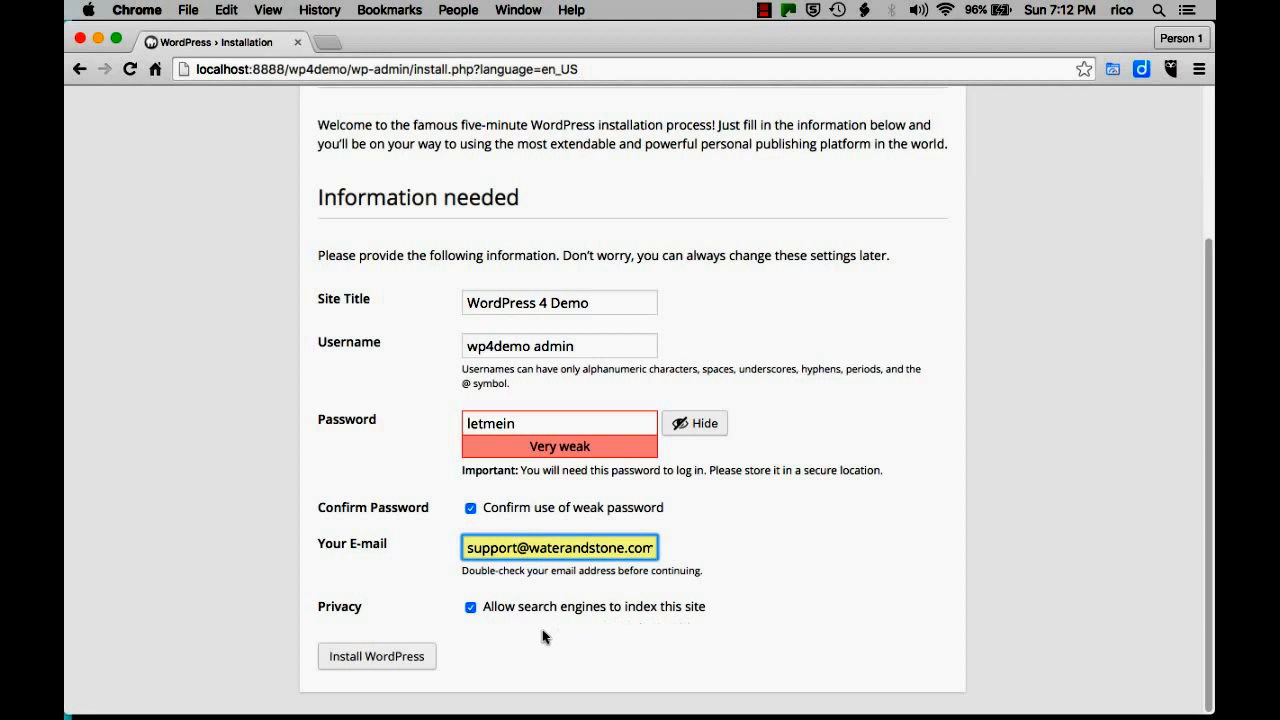
{"action": "left_click", "coordinate": [470, 607]}
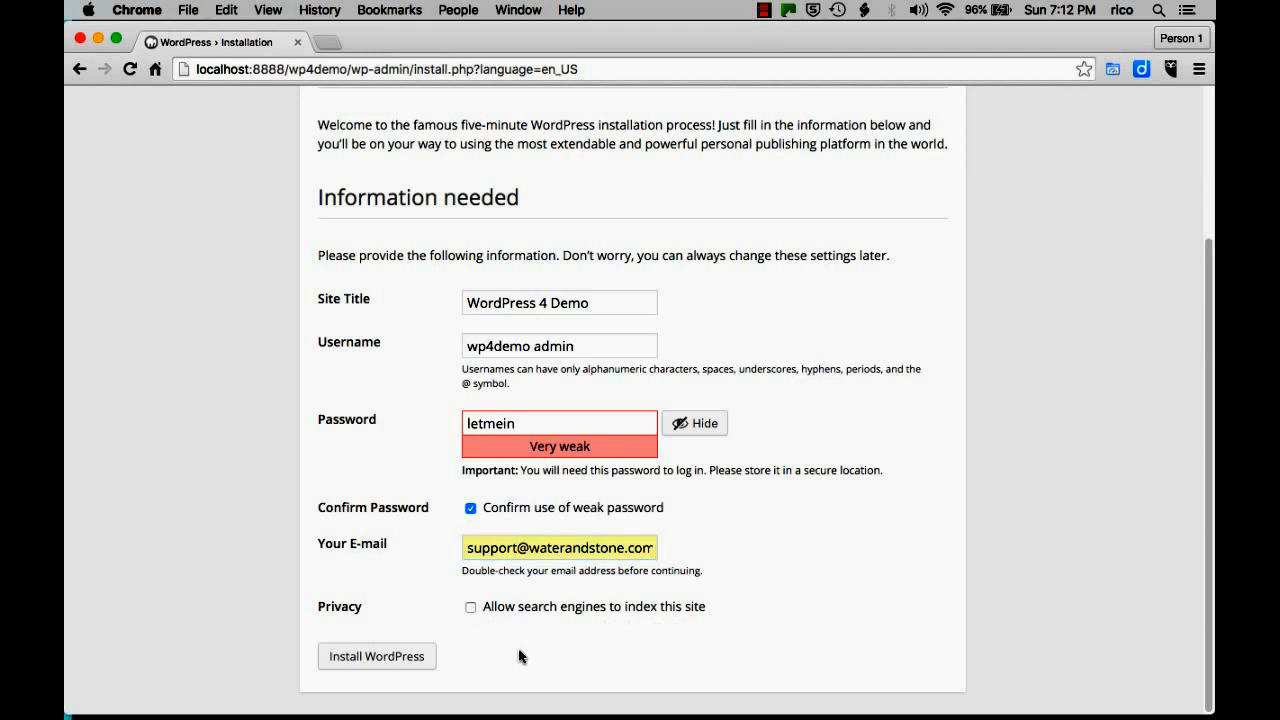
{"action": "left_click", "coordinate": [470, 608]}
{"action": "left_click", "coordinate": [405, 657]}
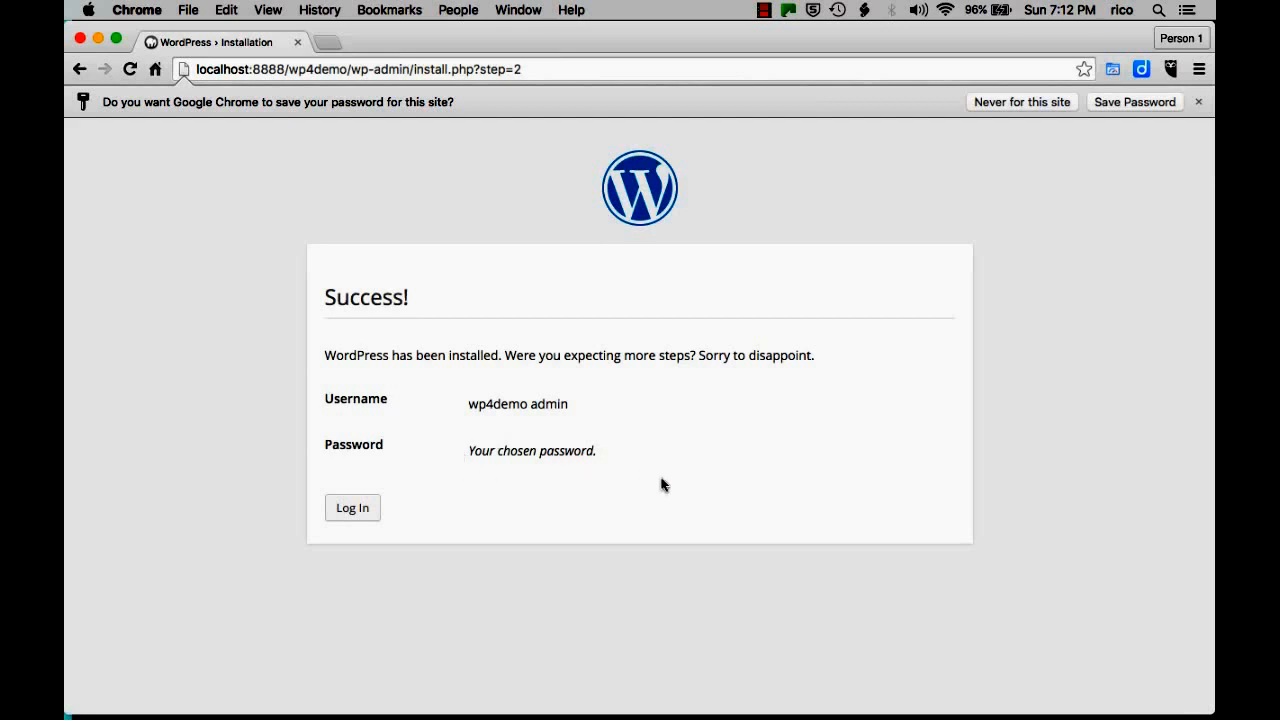
Log in with the new admin username and password, then dismiss Chrome's save-password bar.
{"action": "left_click", "coordinate": [354, 508]}
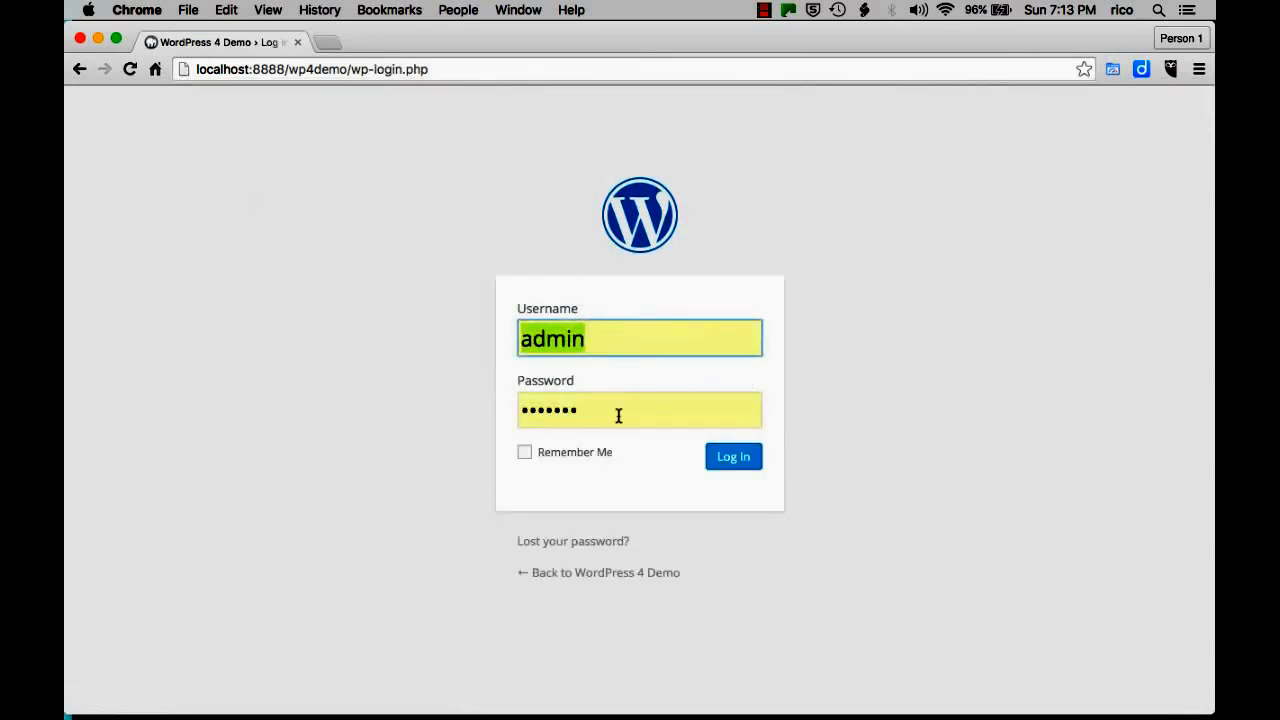
{"action": "left_click", "coordinate": [532, 340]}
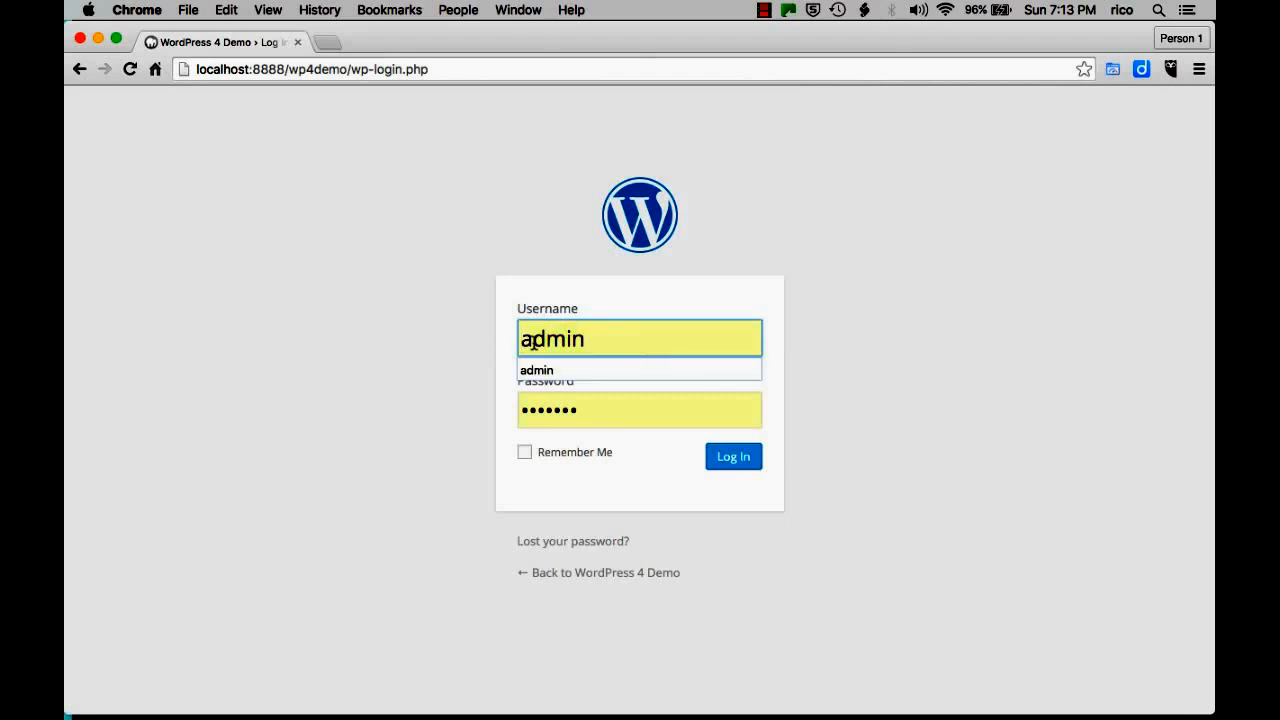
{"action": "type", "text": "wp4demo"}
{"action": "key", "text": "Tab"}
{"action": "type", "text": "•••••••"}
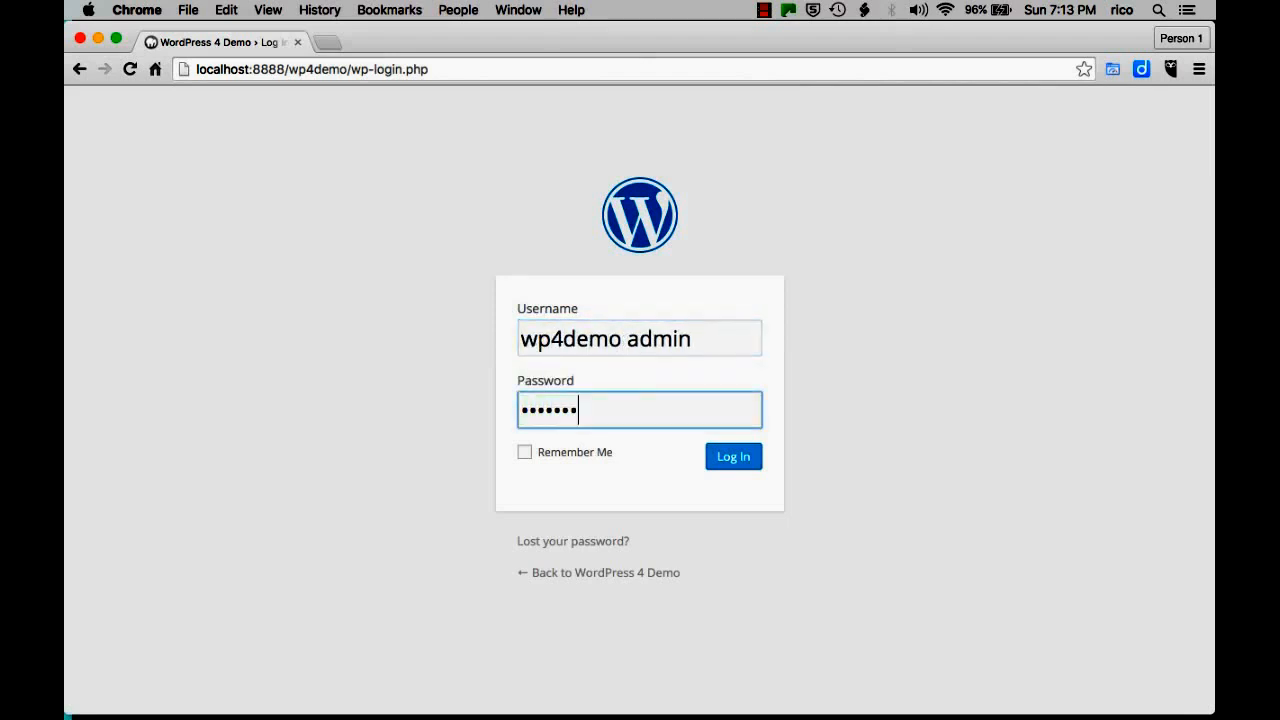
{"action": "left_click", "coordinate": [742, 461]}
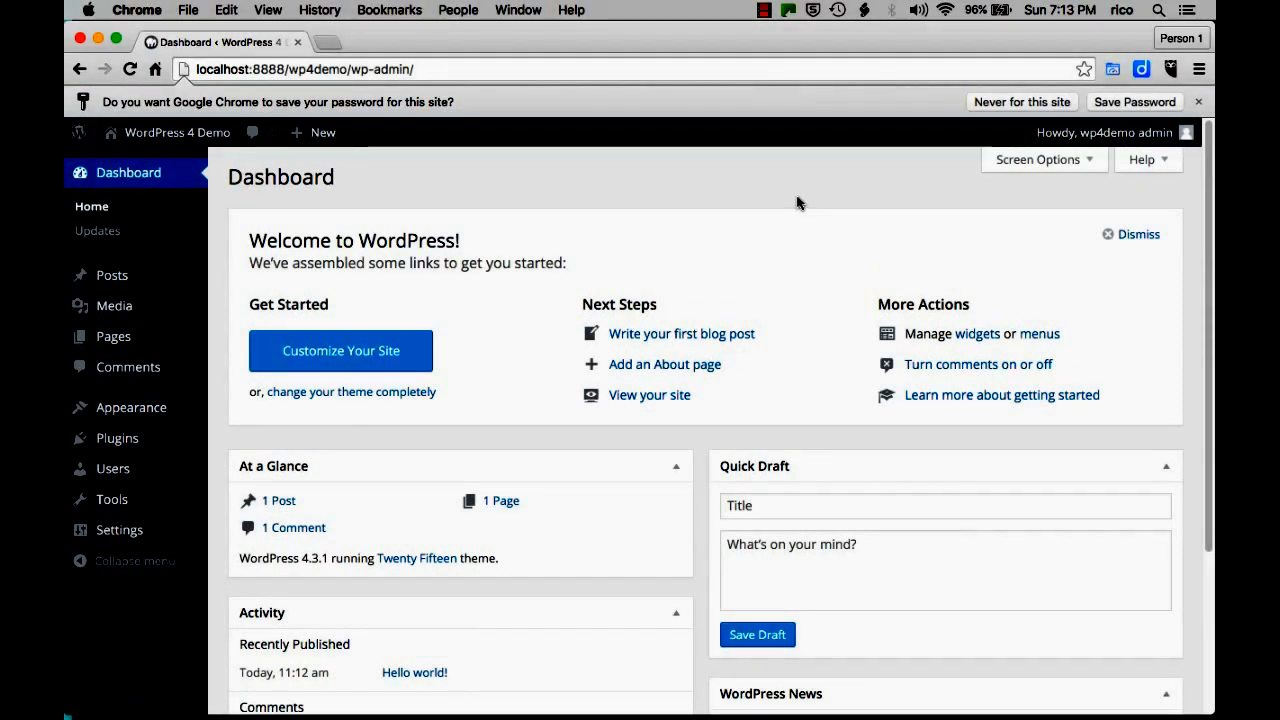
{"action": "left_click", "coordinate": [1198, 101]}
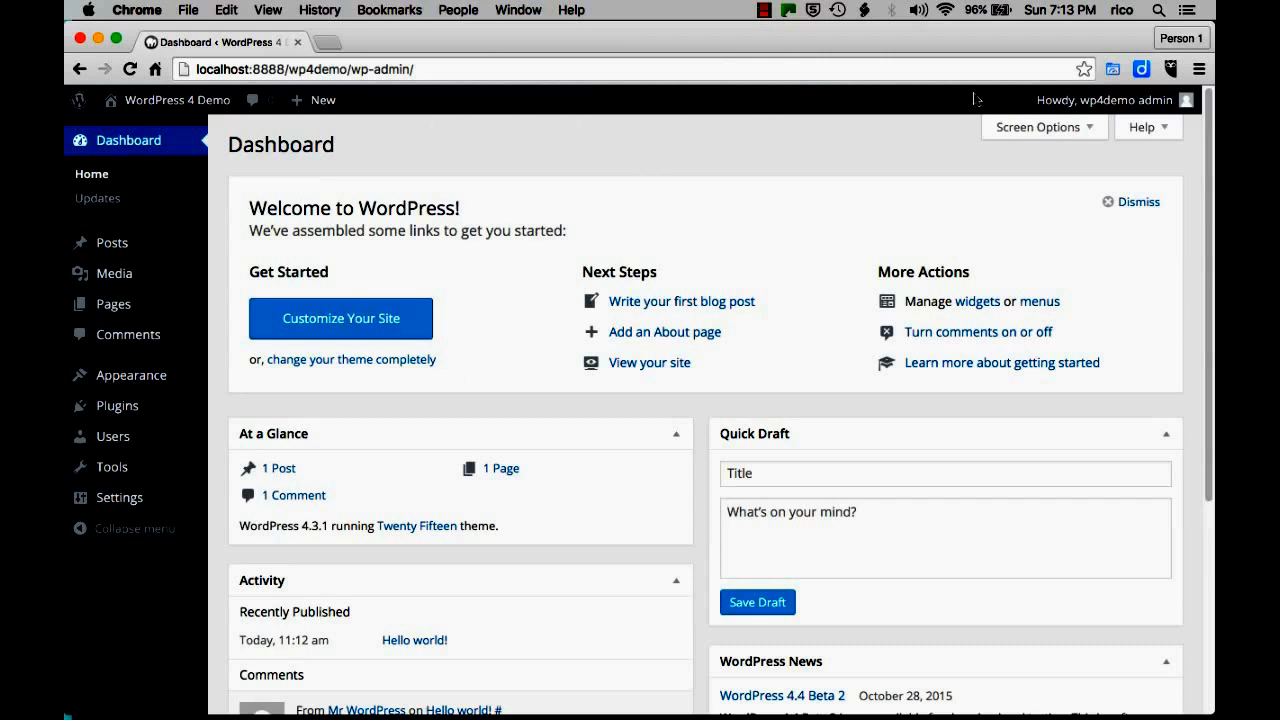
Log out of the admin, view the WordPress 4 Demo front page, and switch to Firefox.
{"action": "mouse_move", "coordinate": [1088, 101]}
{"action": "left_click", "coordinate": [1060, 194]}
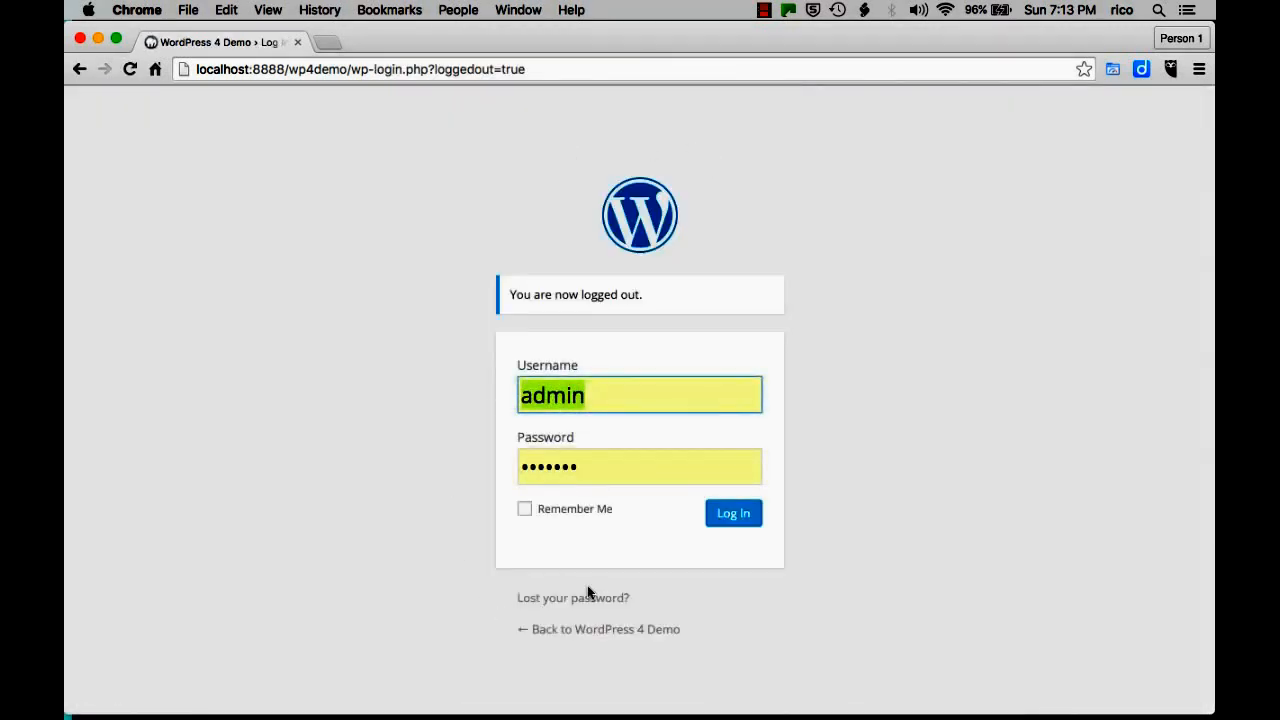
{"action": "left_click", "coordinate": [586, 630]}
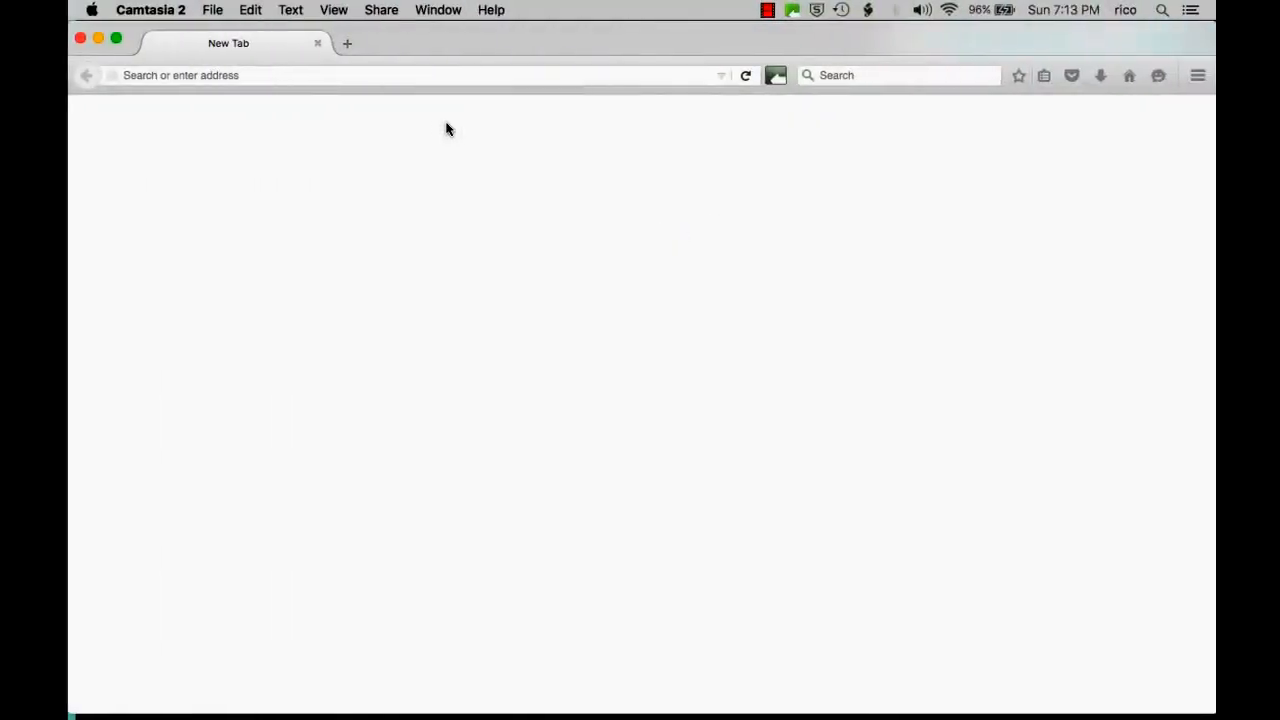
{"action": "left_click", "coordinate": [371, 72]}
Load localhost:8888/wp4demo in Firefox and scroll down the Hello world! front page.
{"action": "type", "text": "local"}
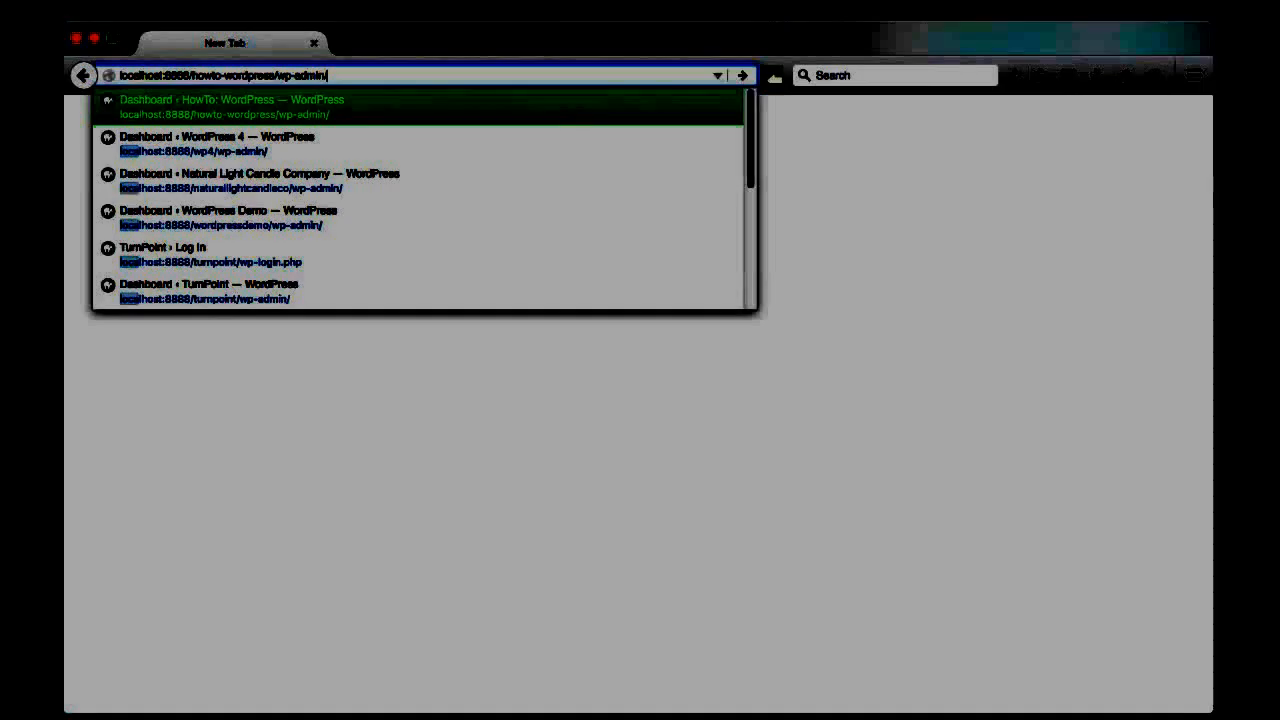
{"action": "type", "text": "host:8888/wp"}
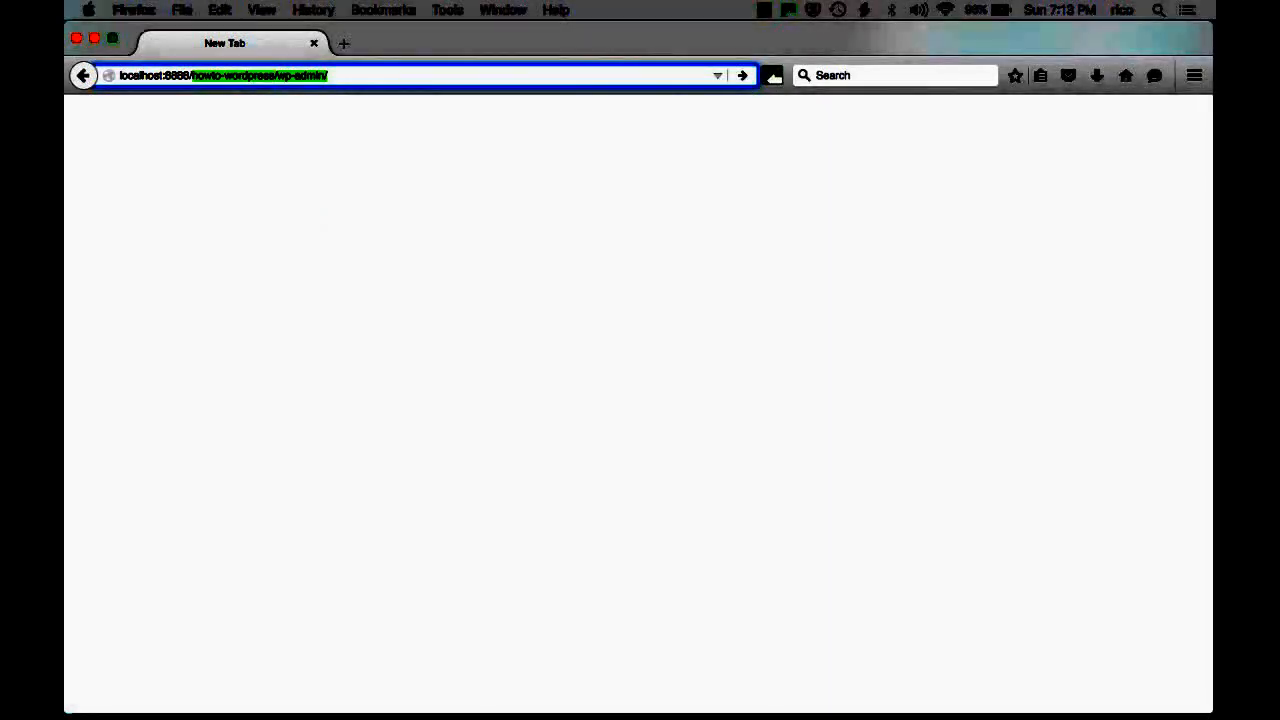
{"action": "type", "text": "4demo"}
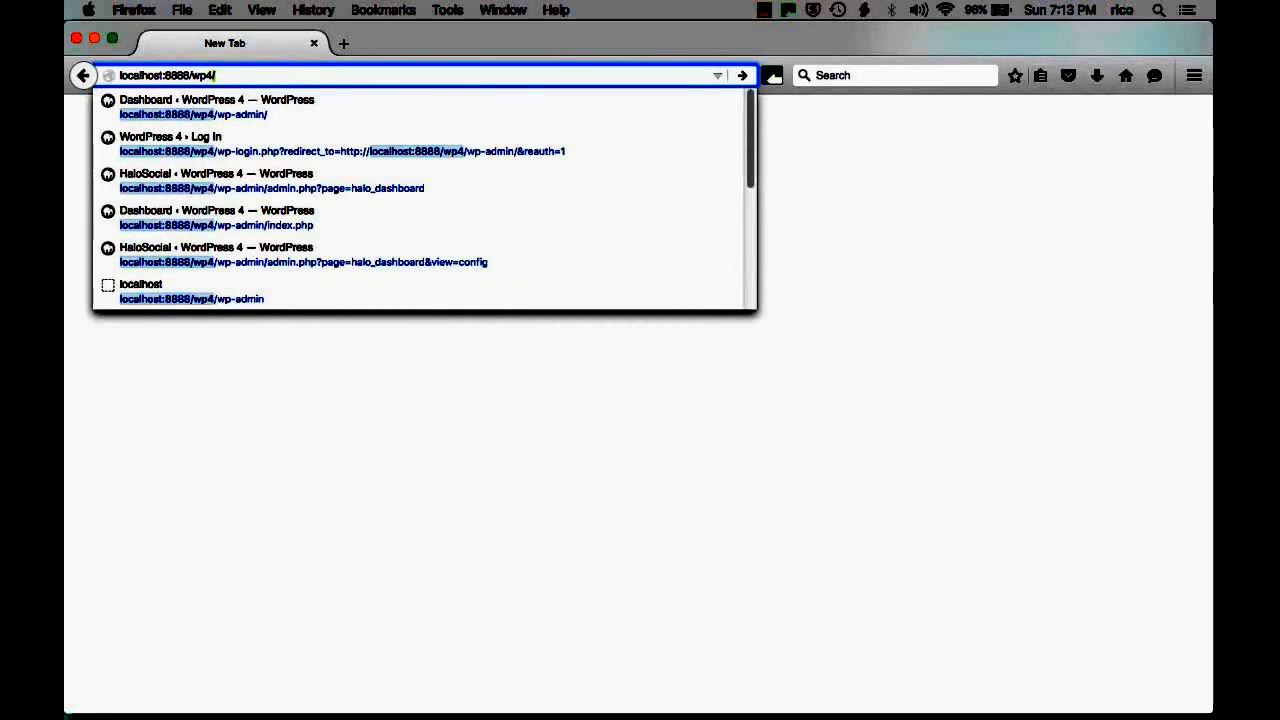
{"action": "key", "text": "Return"}
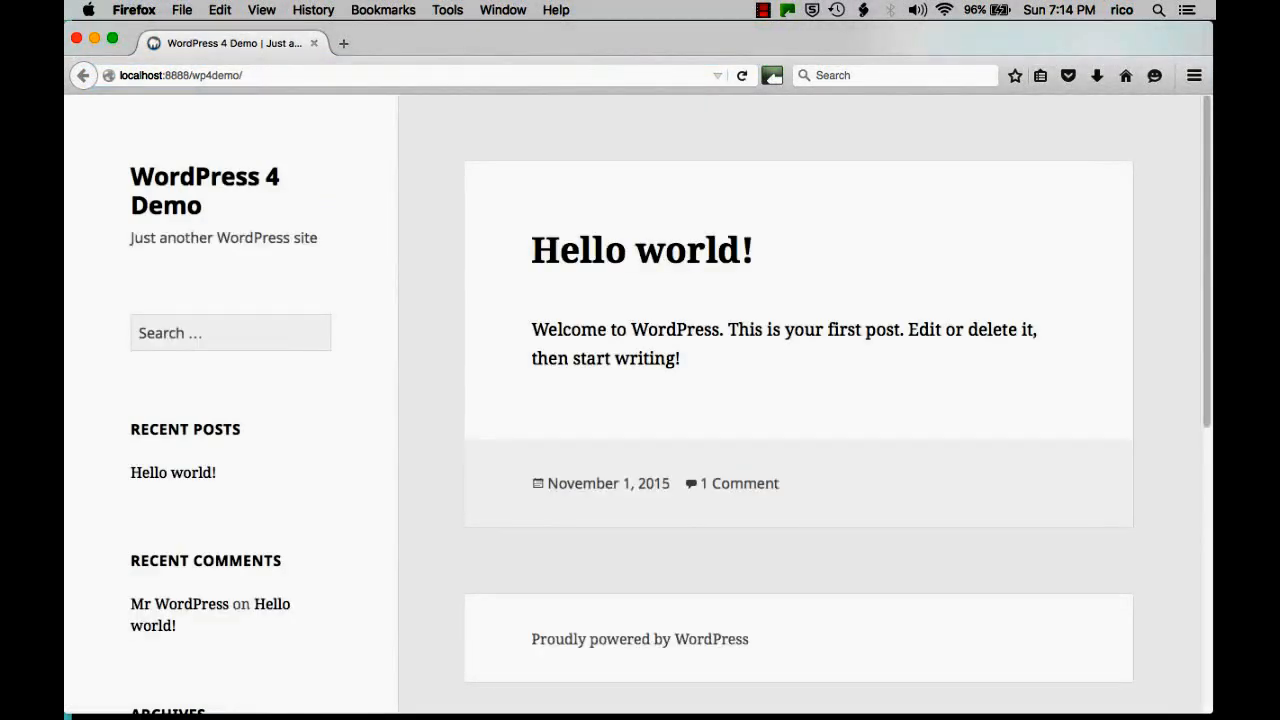
{"action": "left_click", "coordinate": [302, 74]}
{"action": "scroll", "coordinate": [286, 266], "scroll_direction": "down", "scroll_amount": 3}
{"action": "scroll", "coordinate": [307, 366], "scroll_direction": "down", "scroll_amount": 6}
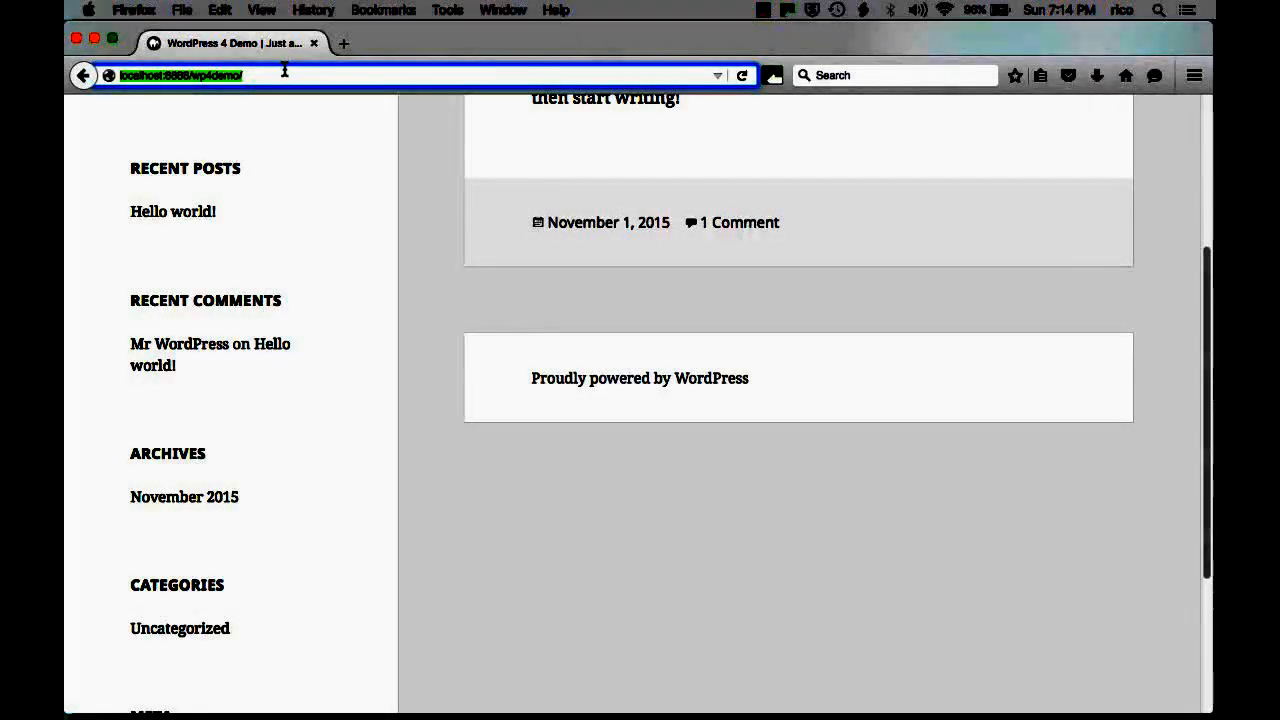
Go to the login page at localhost:8888/wp4demo/wp-admin.
{"action": "left_click", "coordinate": [291, 74]}
{"action": "type", "text": "wp-login.php"}
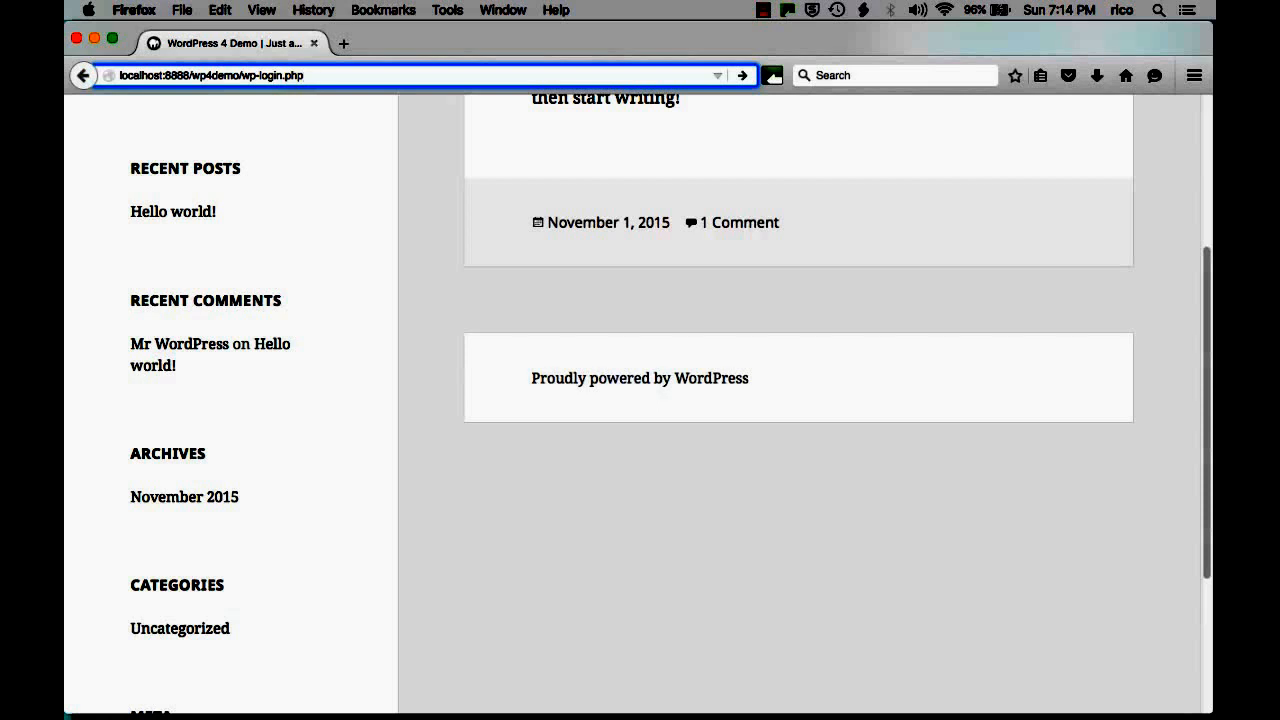
{"action": "key", "text": "BackSpace"}
{"action": "key", "text": "BackSpace"}
{"action": "key", "text": "BackSpace"}
{"action": "key", "text": "BackSpace"}
{"action": "key", "text": "BackSpace"}
{"action": "key", "text": "BackSpace"}
{"action": "key", "text": "BackSpace"}
{"action": "type", "text": "admin"}
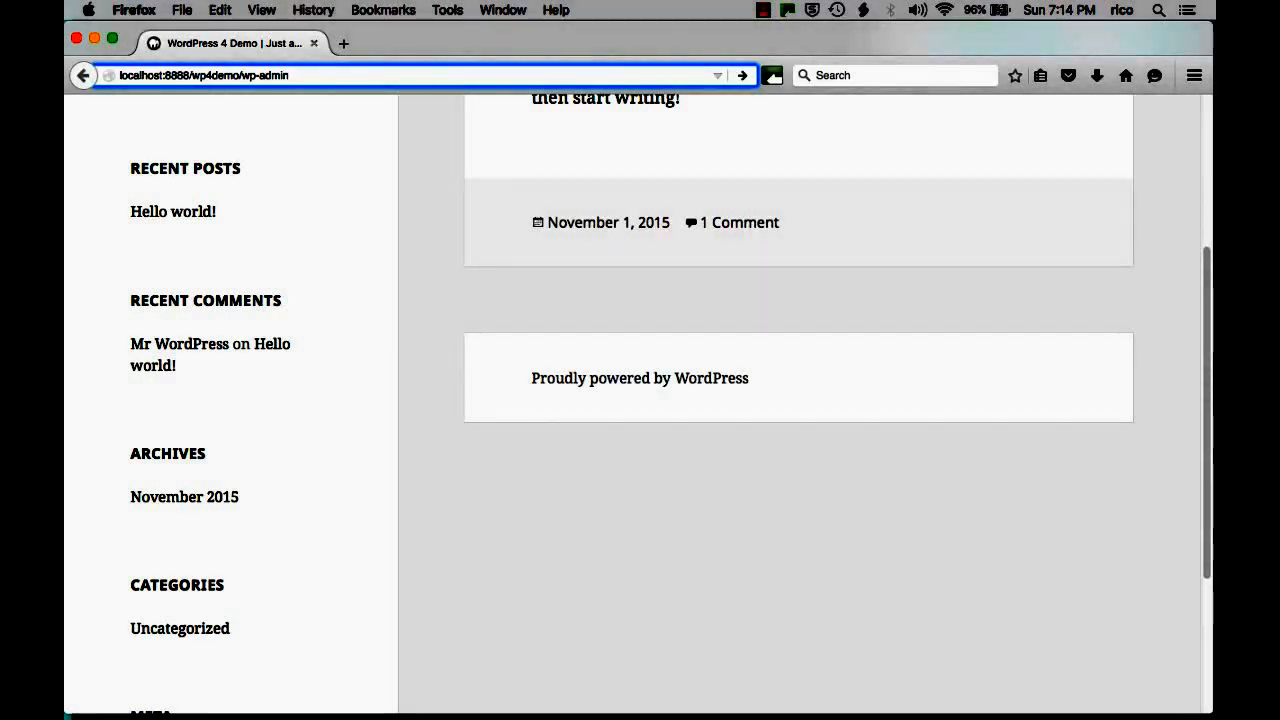
{"action": "key", "text": "Return"}
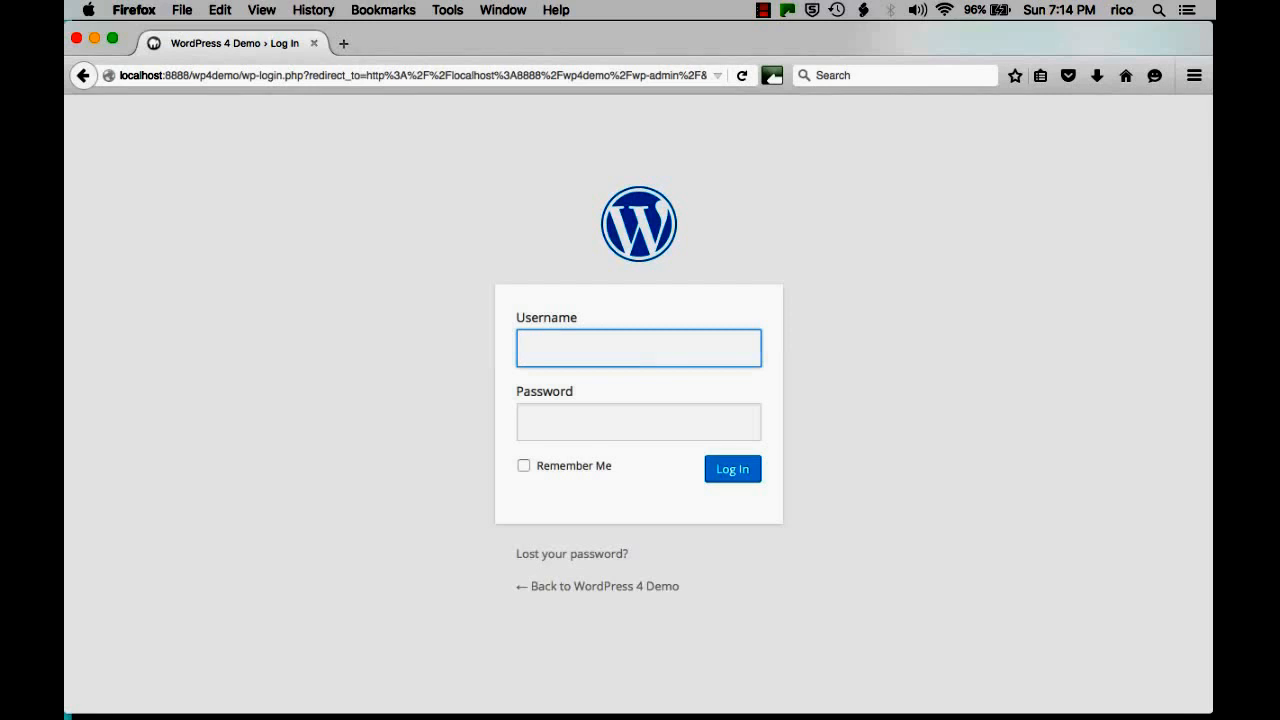
Submit the login form with the admin username and password.
{"action": "type", "text": "wp4demo admin"}
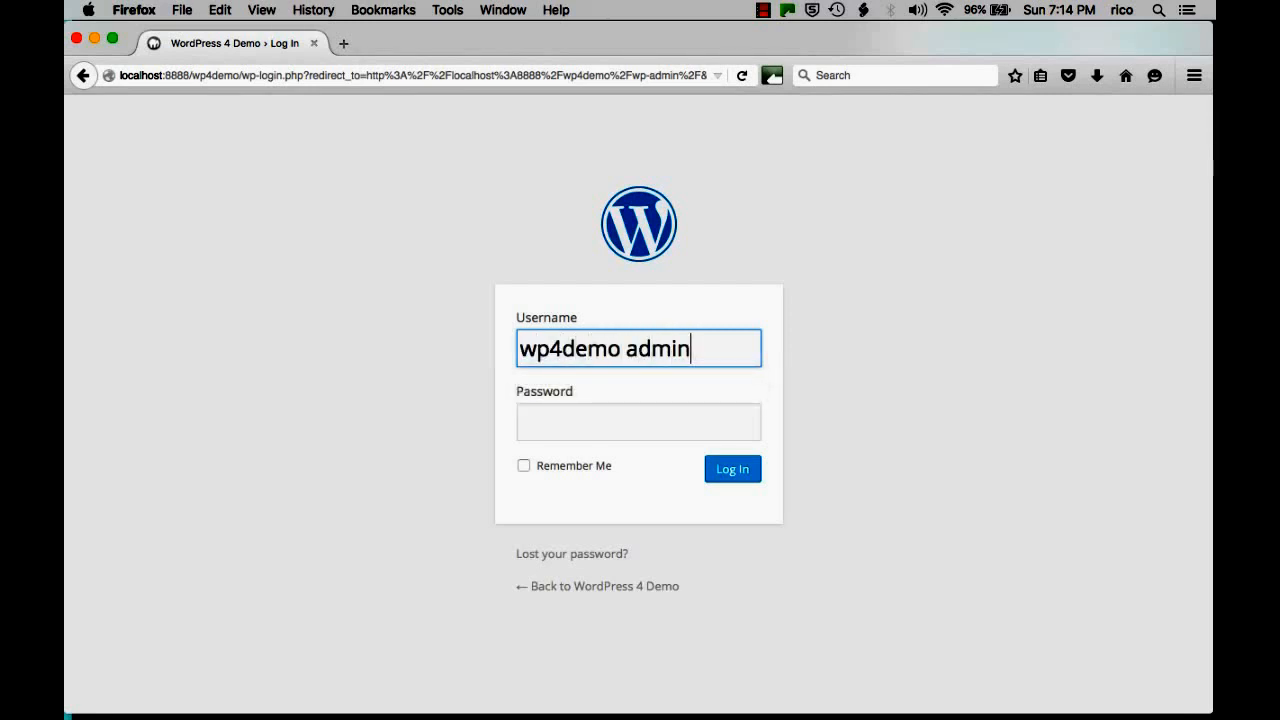
{"action": "key", "text": "Tab"}
{"action": "type", "text": "•••••••"}
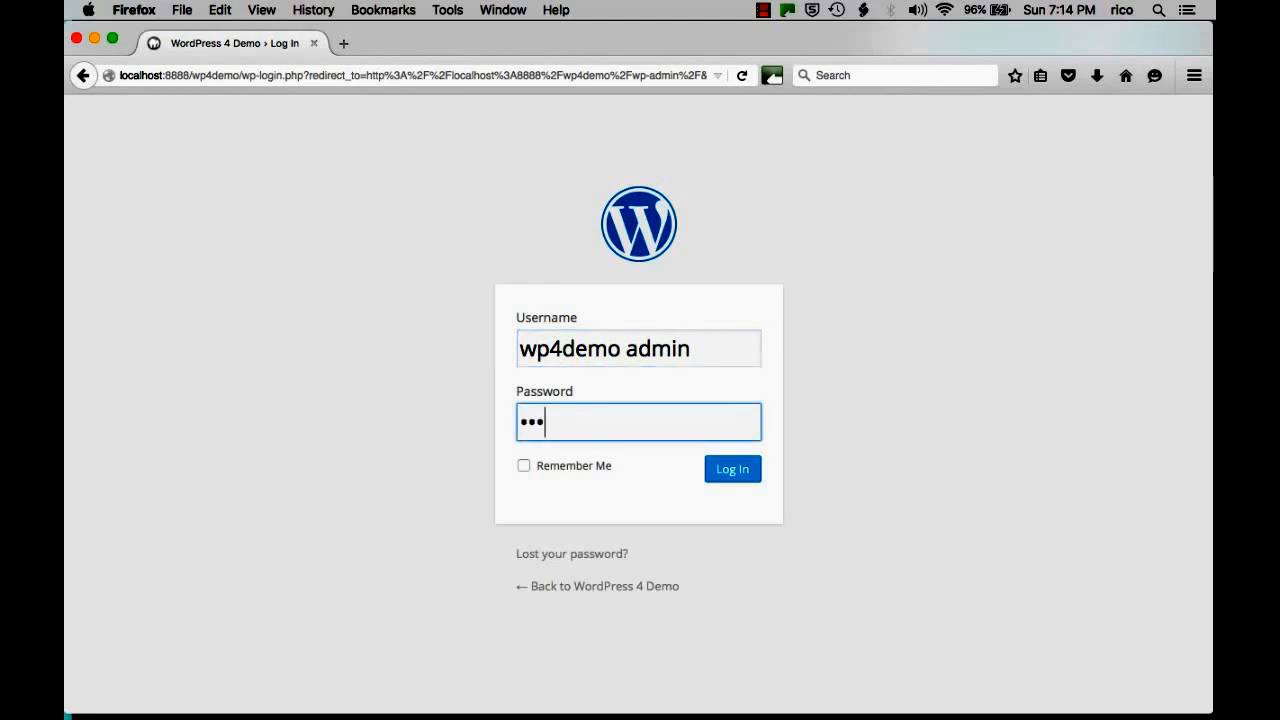
{"action": "key", "text": "Return"}
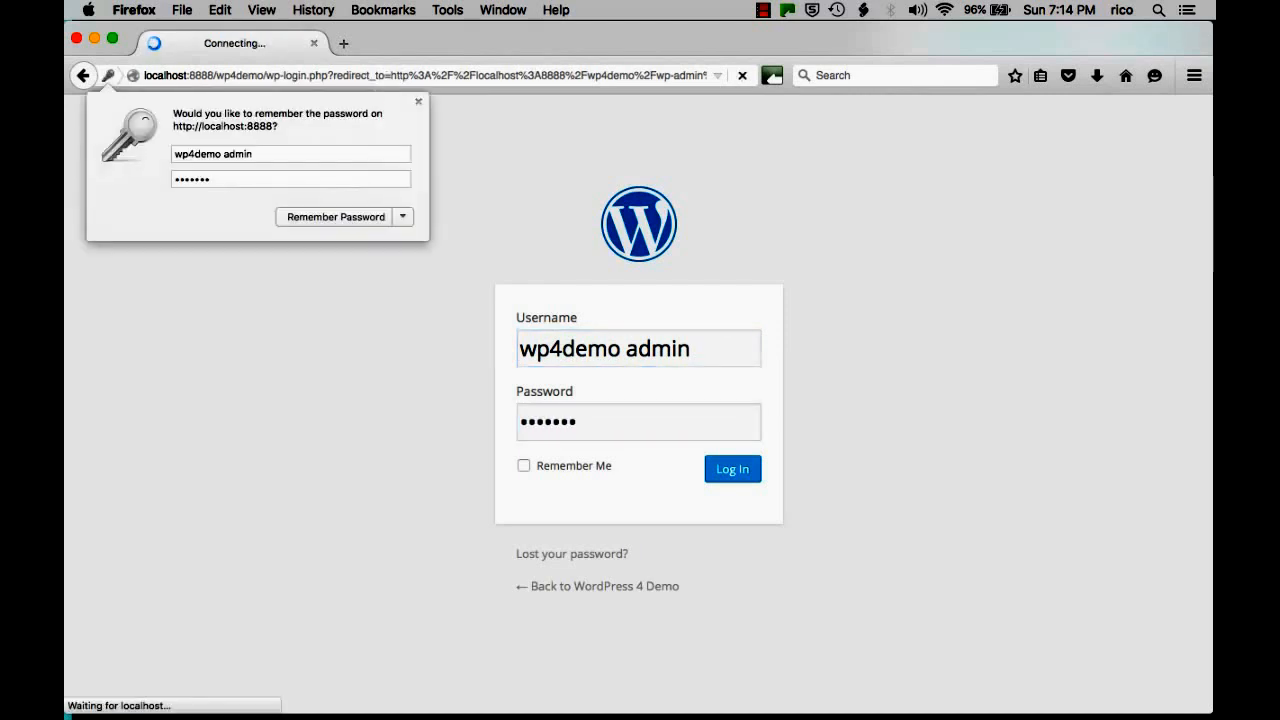
Decline Firefox's password saving and dismiss the Welcome to WordPress panel.
{"action": "left_click", "coordinate": [368, 227]}
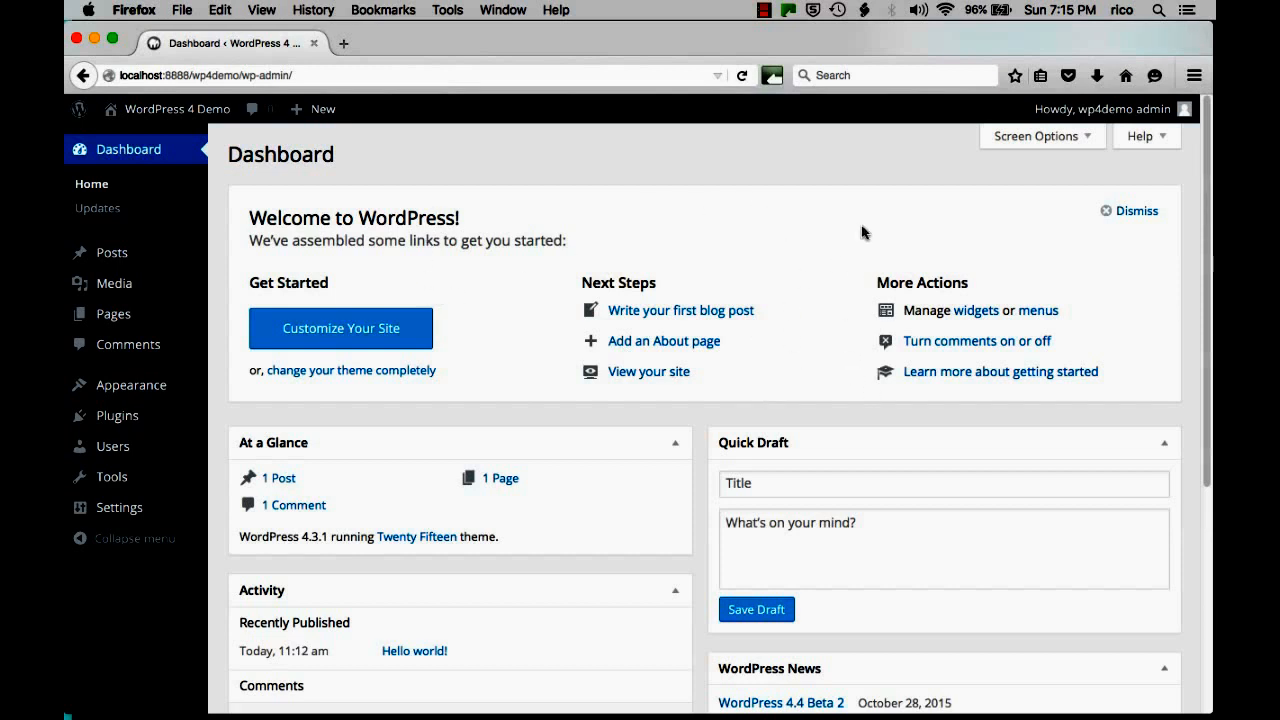
{"action": "left_click", "coordinate": [1137, 212]}
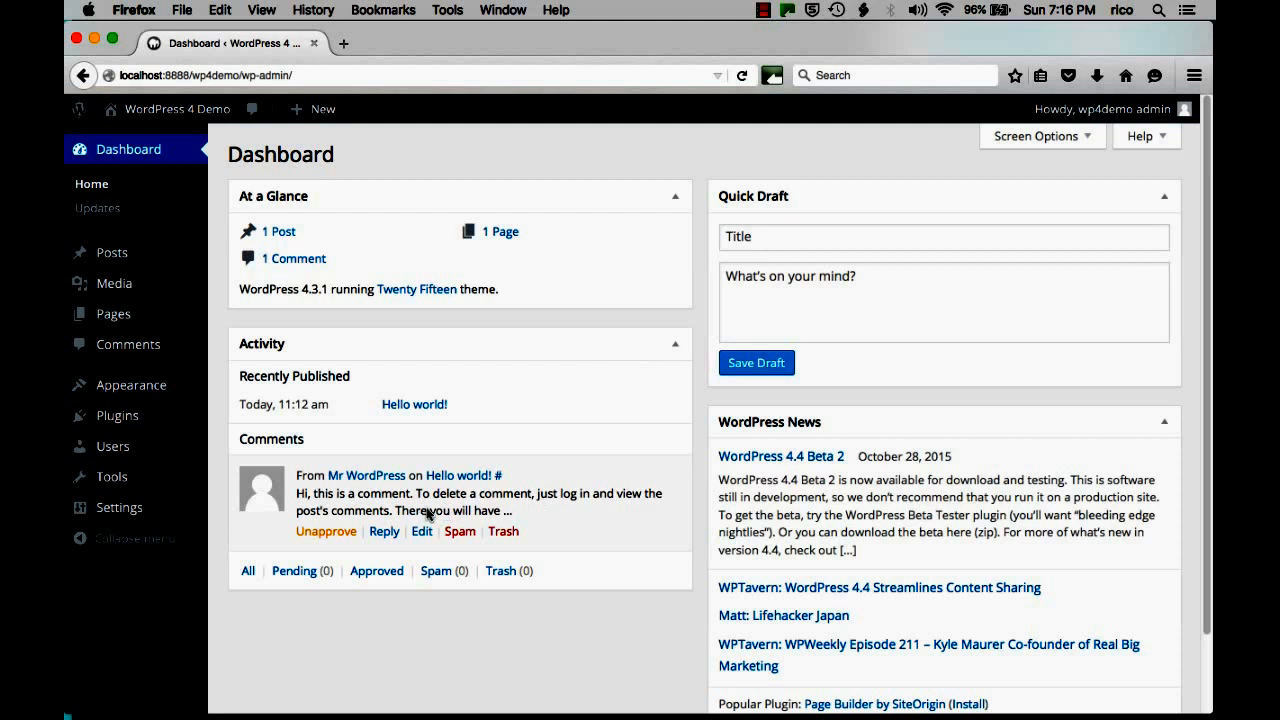
{"action": "mouse_move", "coordinate": [498, 486]}
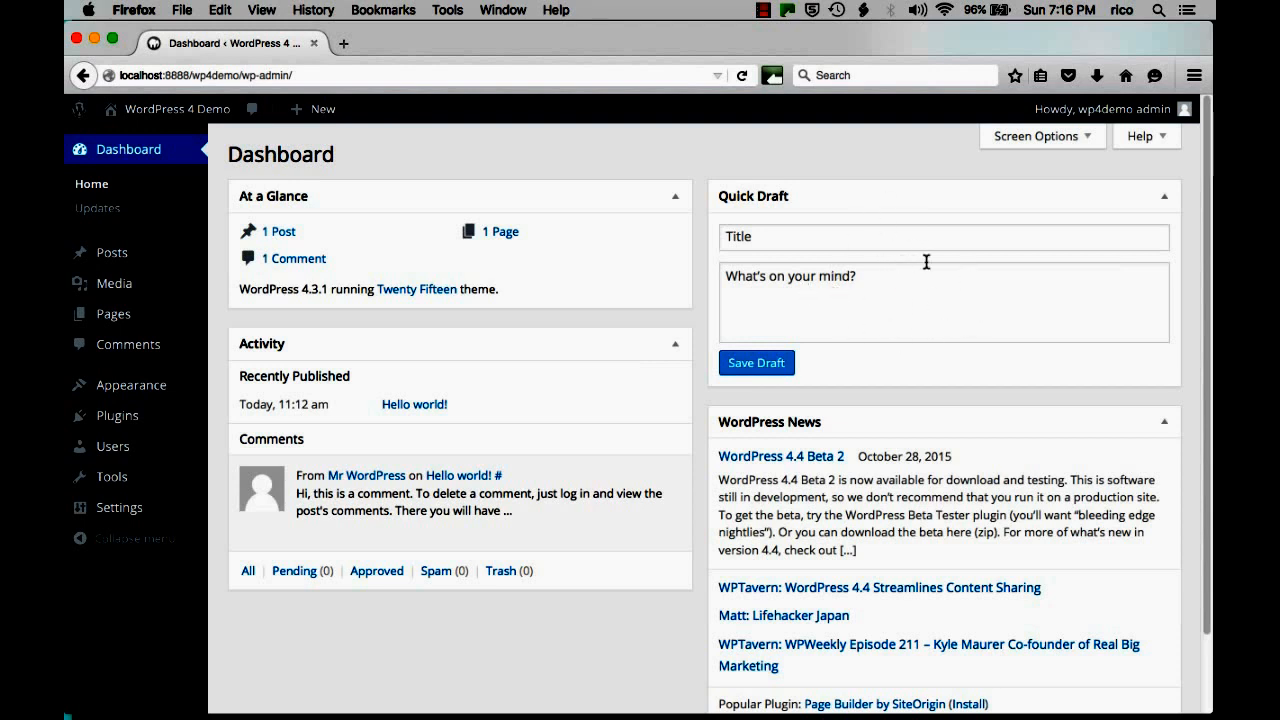
Return to the top of the Dashboard and open Screen Options.
{"action": "scroll", "coordinate": [1050, 449], "scroll_direction": "down", "scroll_amount": 2}
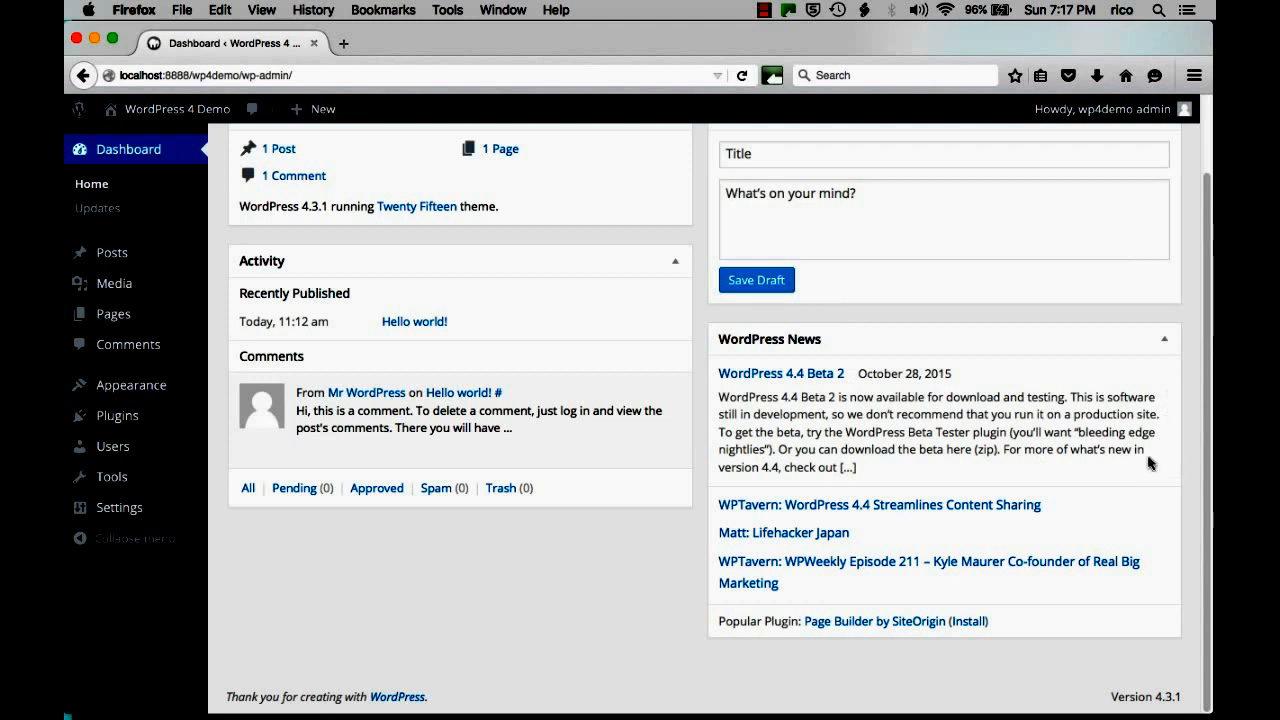
{"action": "scroll", "coordinate": [1080, 450], "scroll_direction": "up", "scroll_amount": 2}
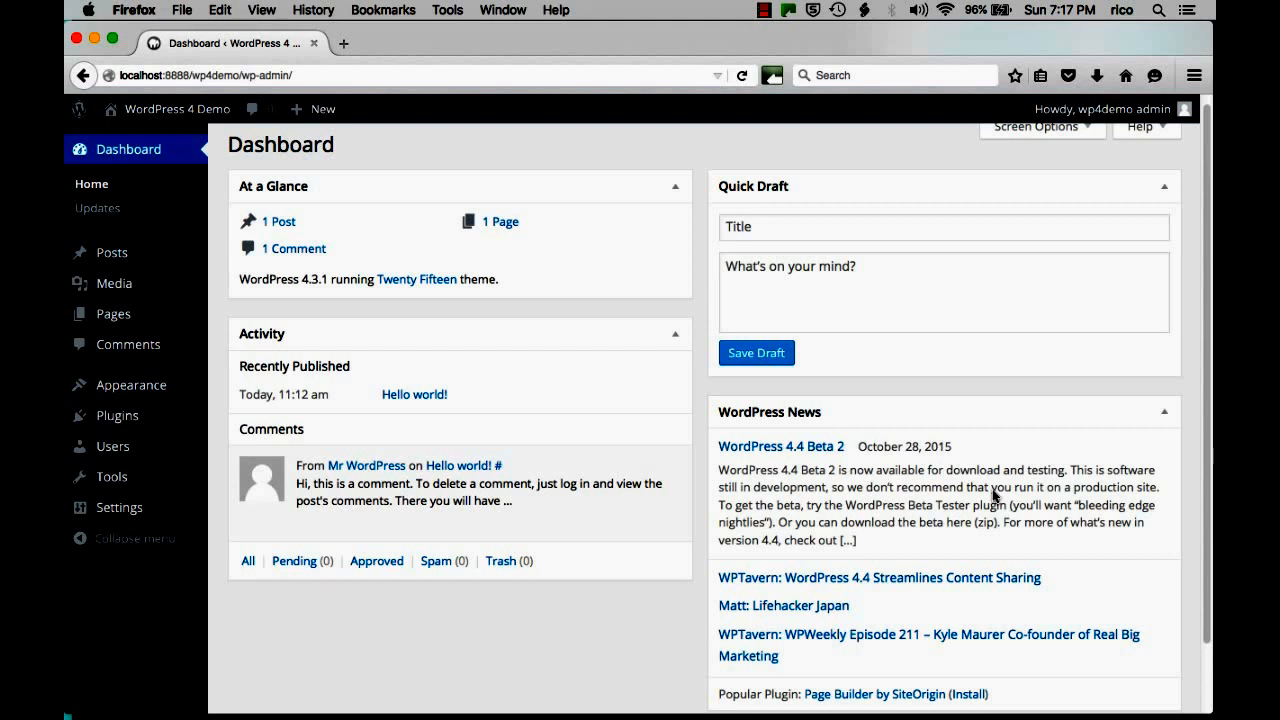
{"action": "scroll", "coordinate": [993, 497], "scroll_direction": "up", "scroll_amount": 1}
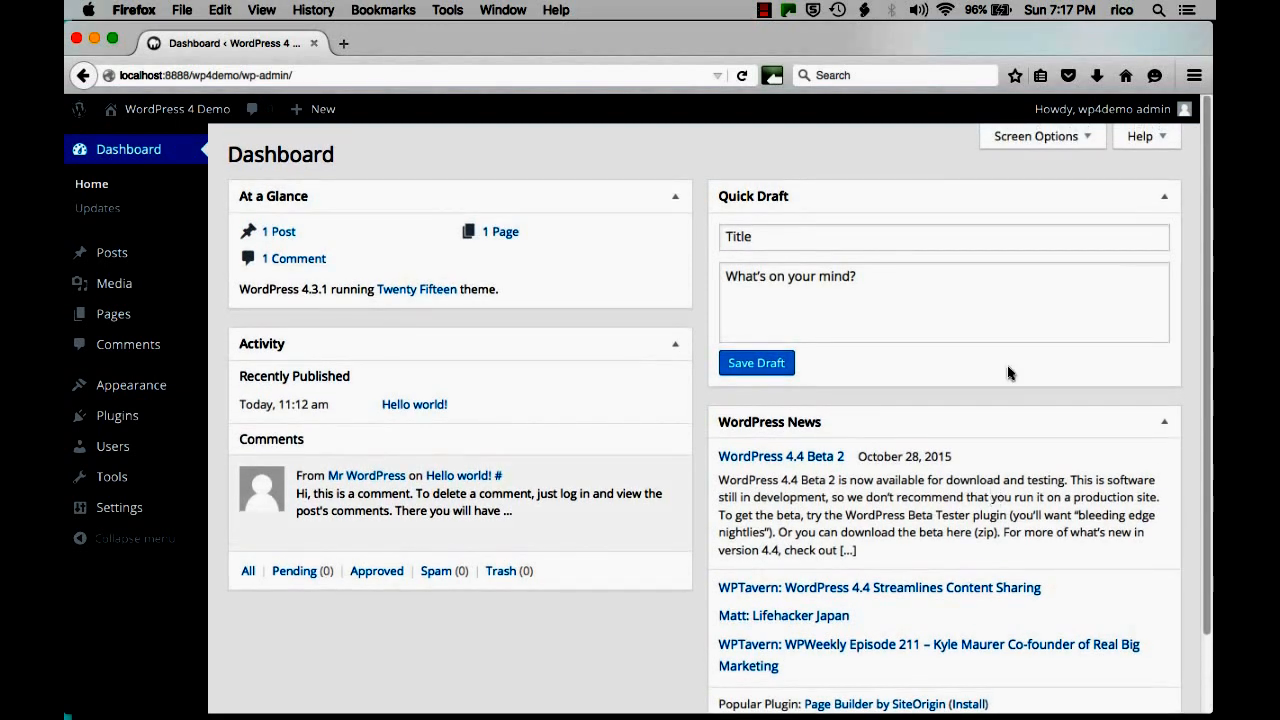
{"action": "left_click", "coordinate": [1040, 137]}
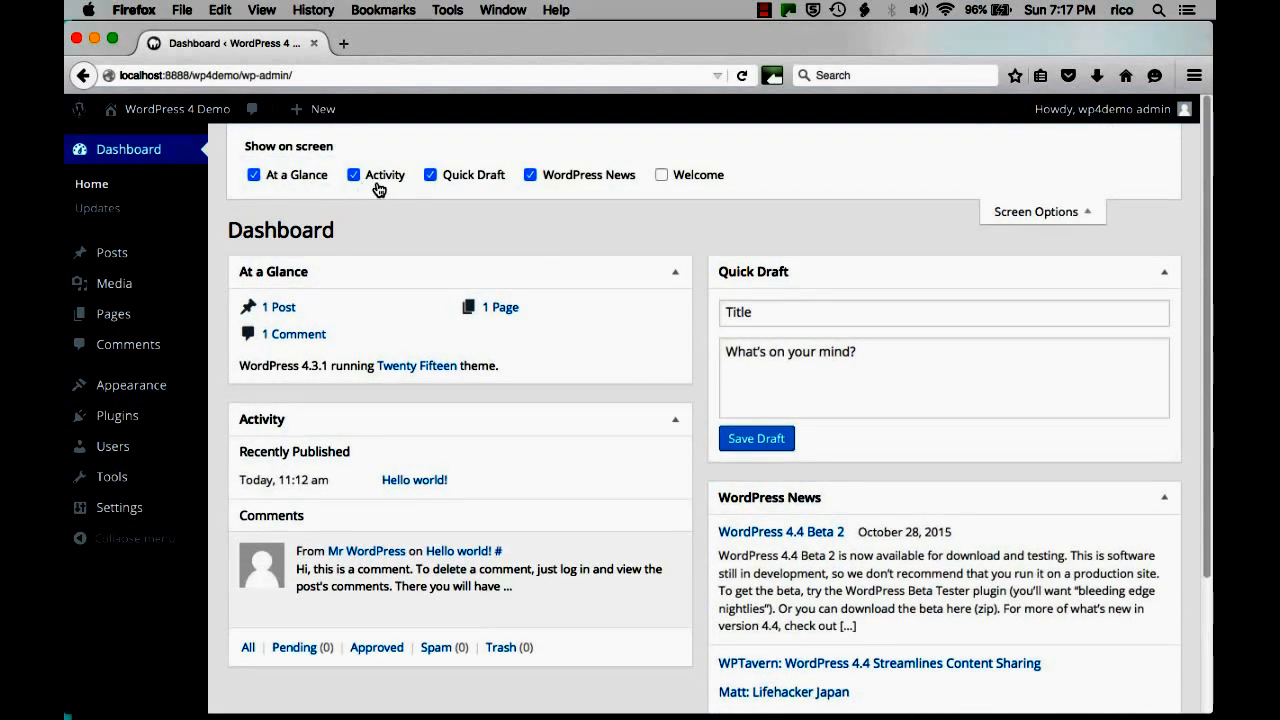
Hide the WordPress News box, leave Welcome unchecked, and close Screen Options.
{"action": "left_click", "coordinate": [531, 176]}
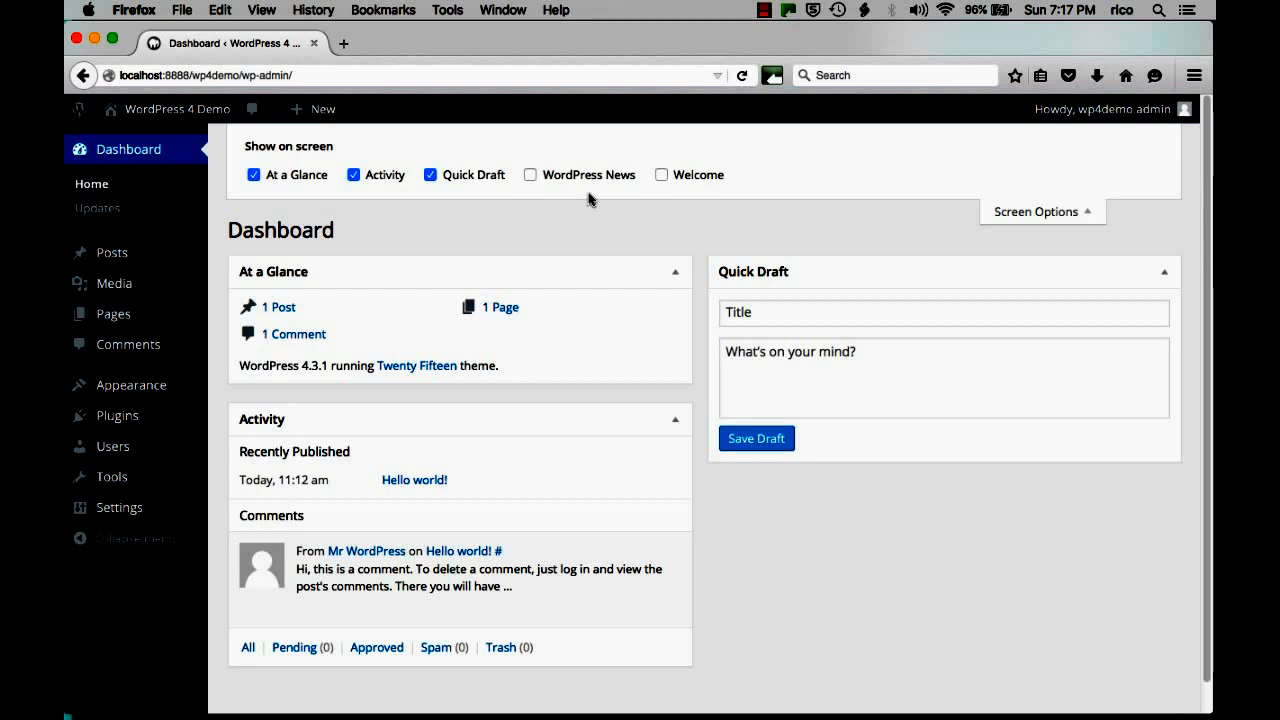
{"action": "left_click", "coordinate": [662, 176]}
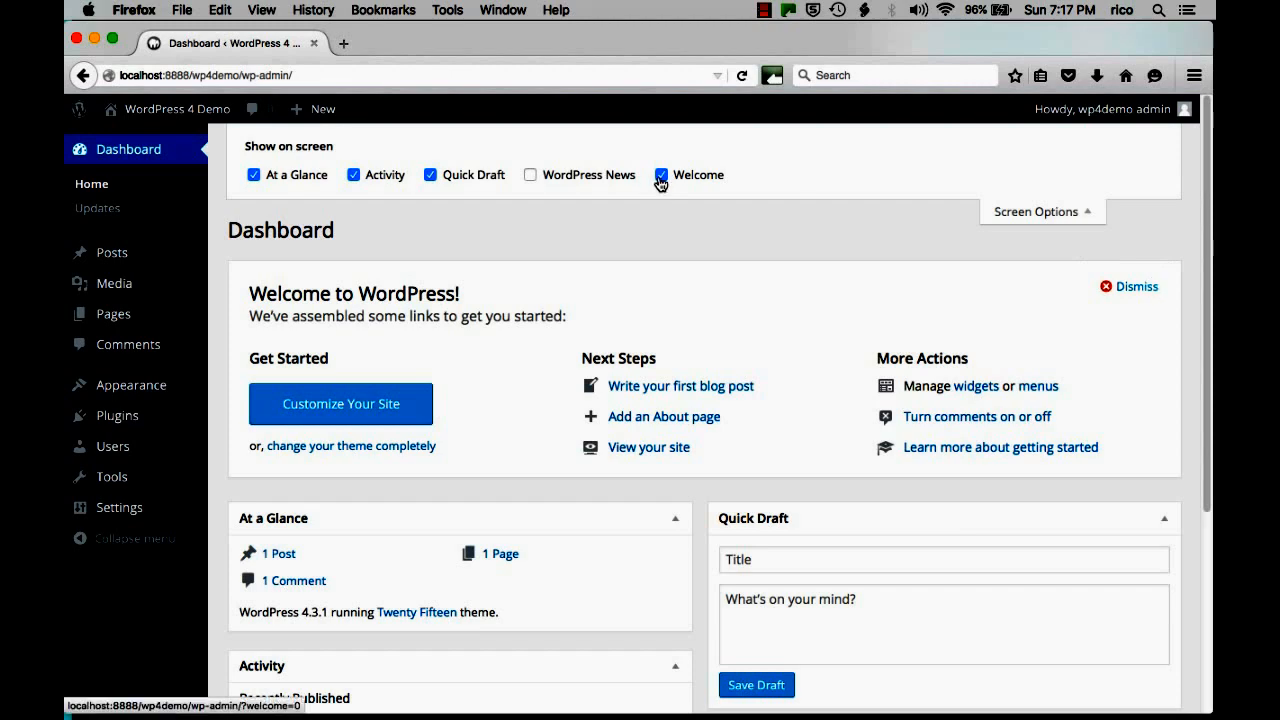
{"action": "left_click", "coordinate": [662, 176]}
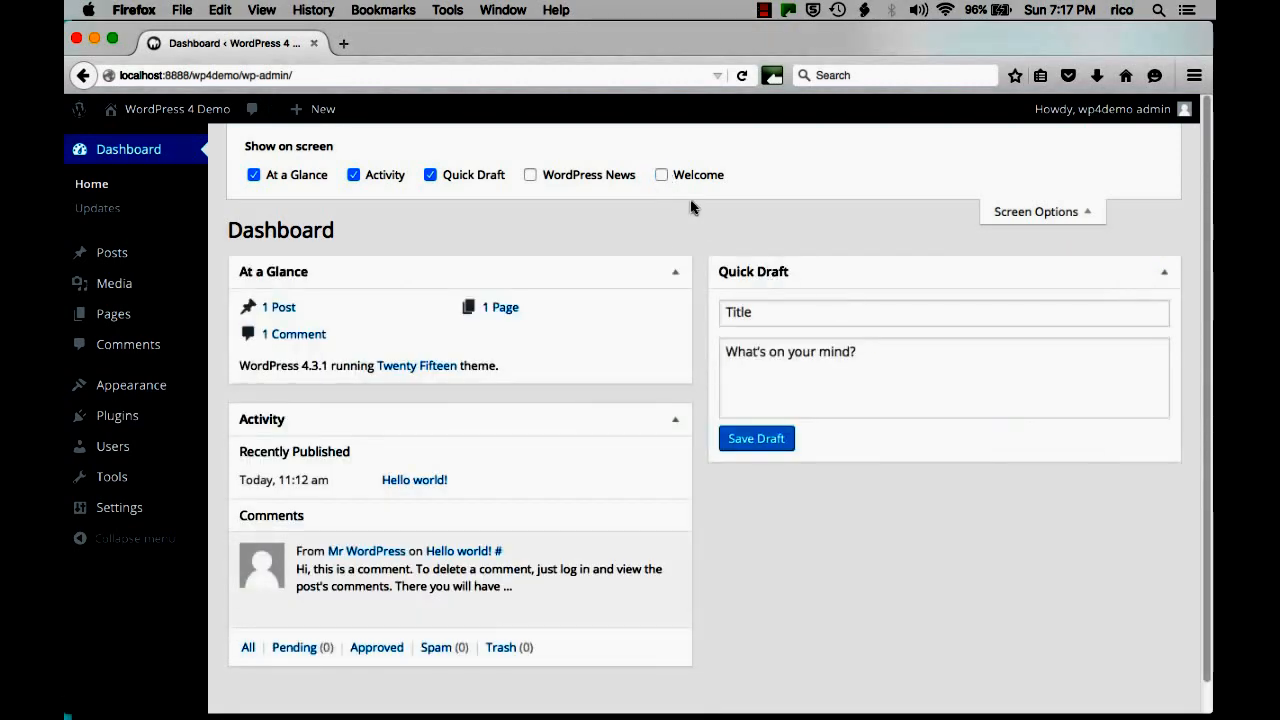
{"action": "left_click", "coordinate": [664, 176]}
{"action": "left_click", "coordinate": [663, 176]}
{"action": "left_click", "coordinate": [1012, 211]}
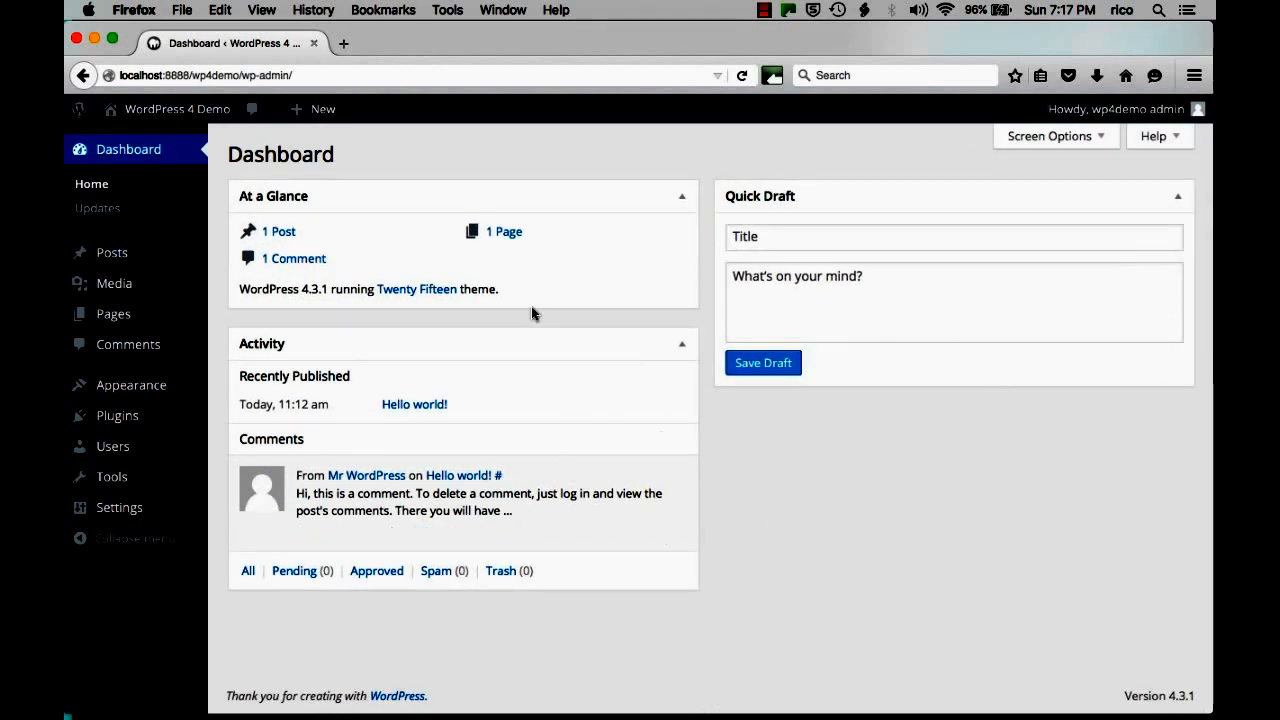
Move Activity to the right column and put Quick Draft above At a Glance.
{"action": "left_click_drag", "start_coordinate": [443, 346], "coordinate": [933, 196]}
{"action": "left_click_drag", "start_coordinate": [940, 463], "coordinate": [451, 370]}
{"action": "left_click_drag", "start_coordinate": [865, 478], "coordinate": [355, 195]}
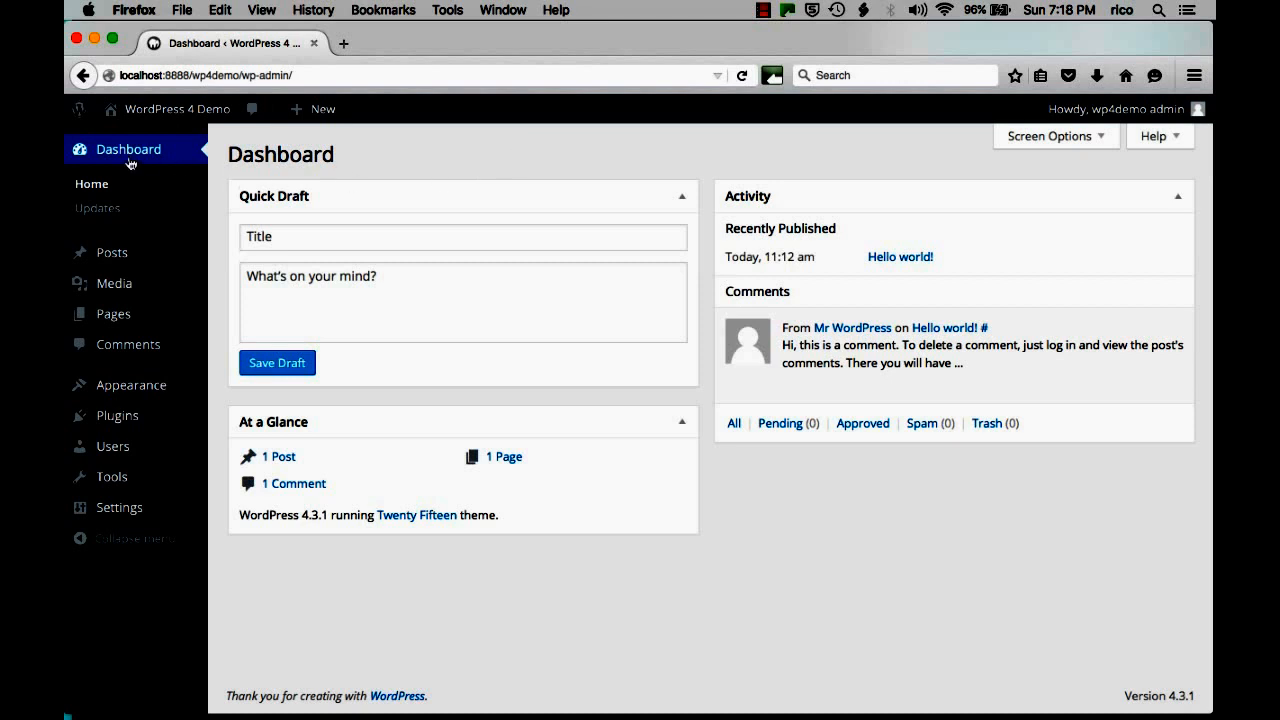
{"action": "mouse_move", "coordinate": [77, 116]}
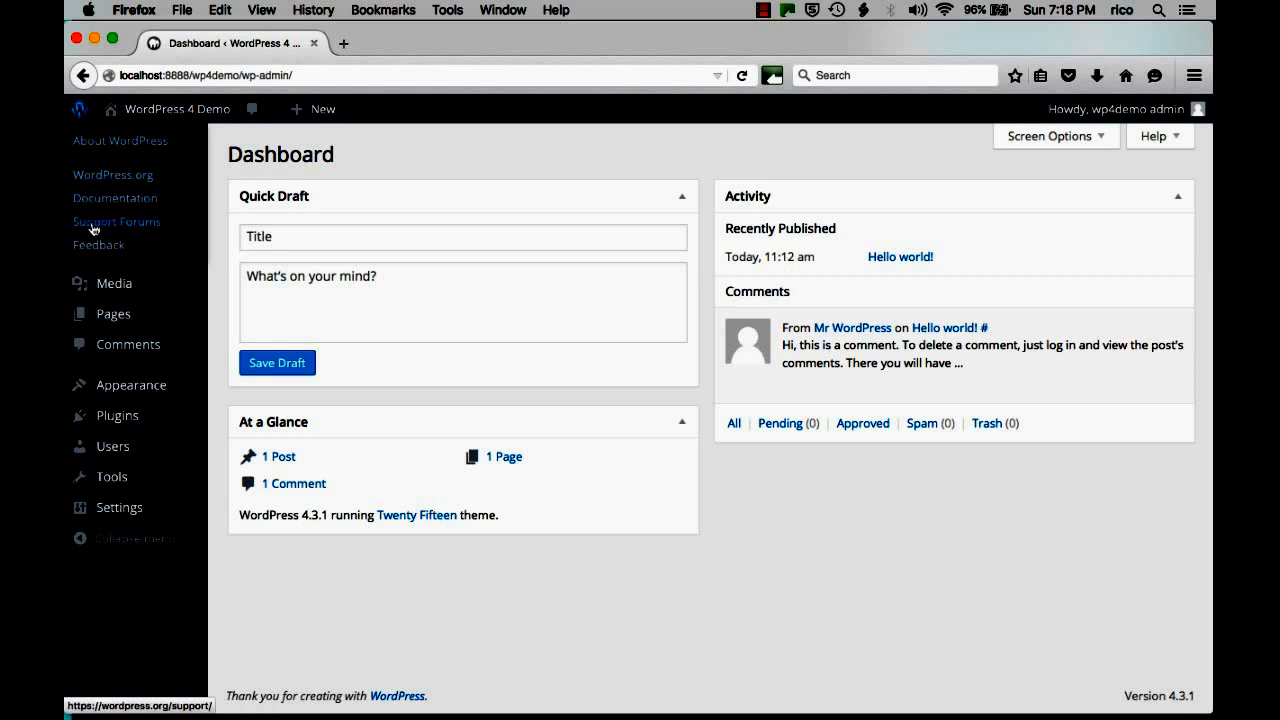
{"action": "mouse_move", "coordinate": [117, 118]}
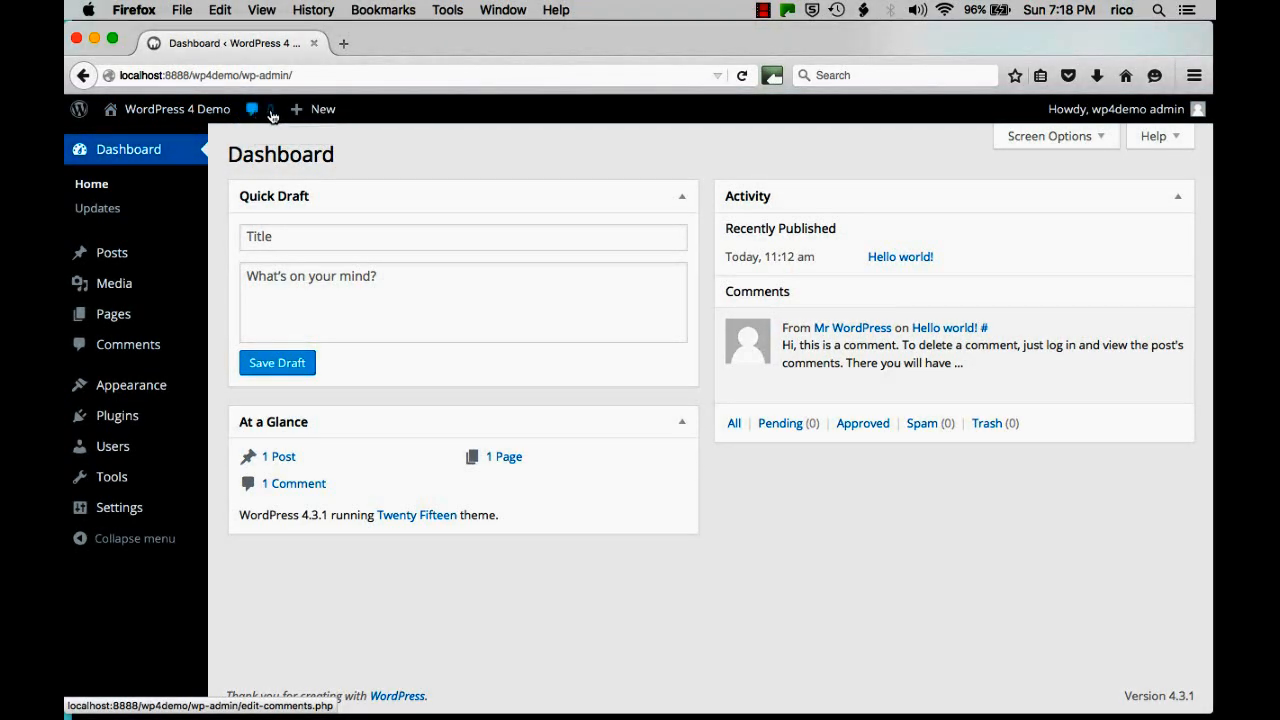
{"action": "mouse_move", "coordinate": [316, 113]}
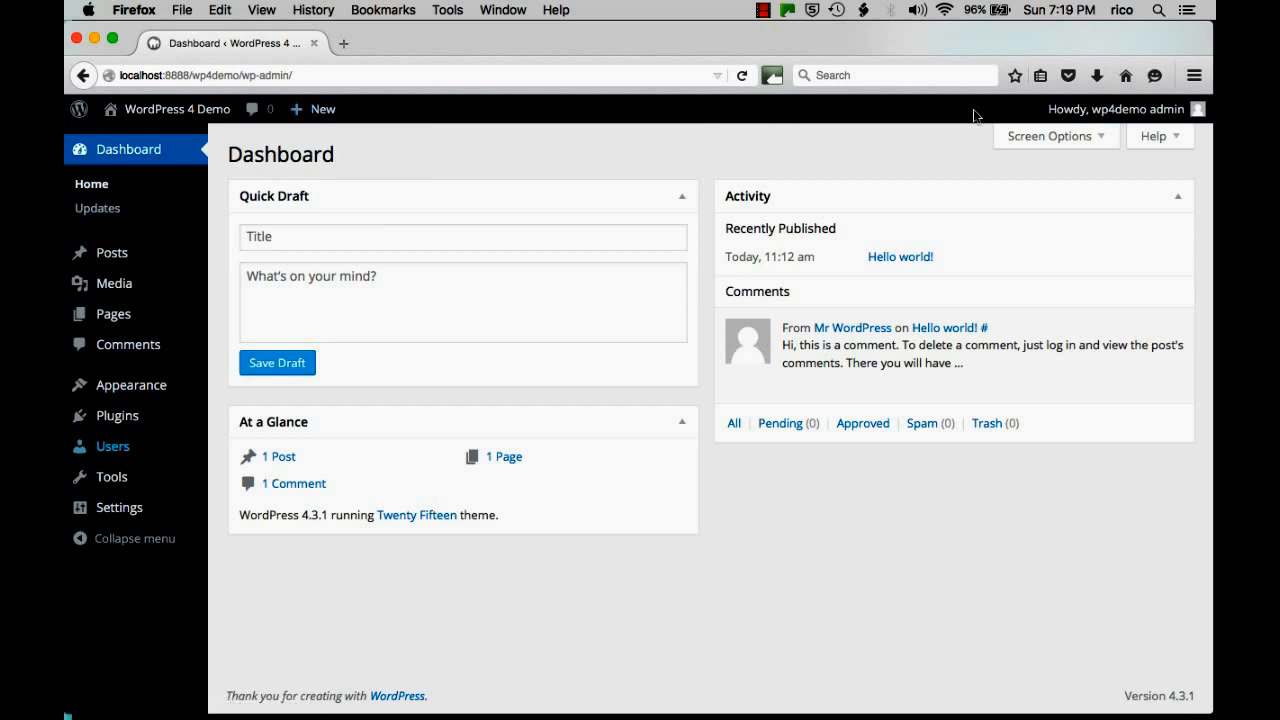
{"action": "mouse_move", "coordinate": [1124, 114]}
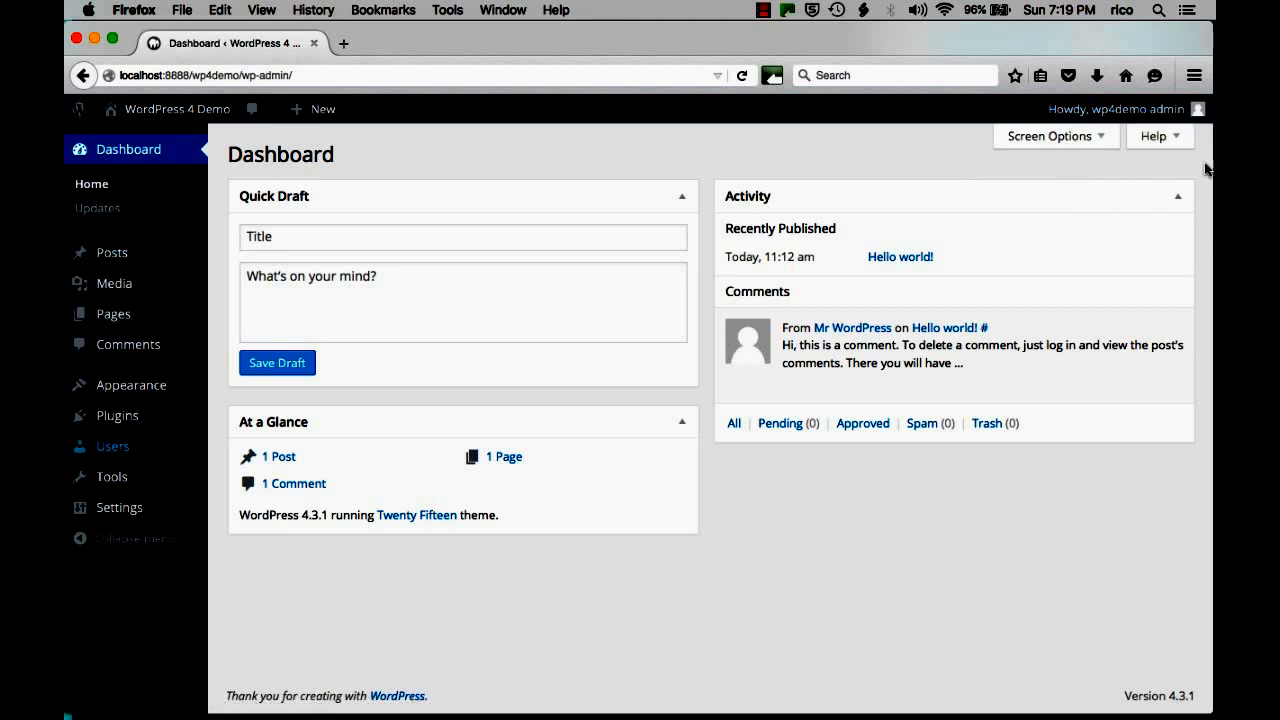
Glance at the Dashboard help panel, then view Updates confirming WordPress 4.3.1 is current.
{"action": "left_click", "coordinate": [1170, 138]}
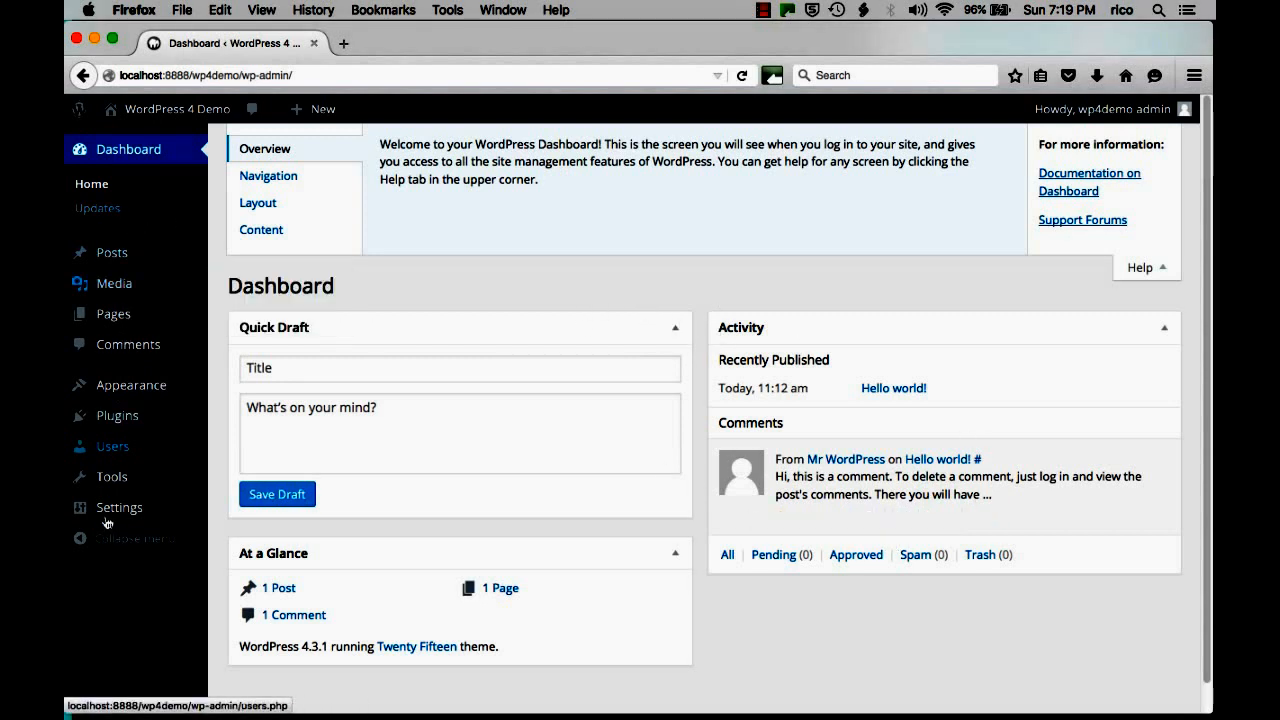
{"action": "left_click", "coordinate": [1143, 275]}
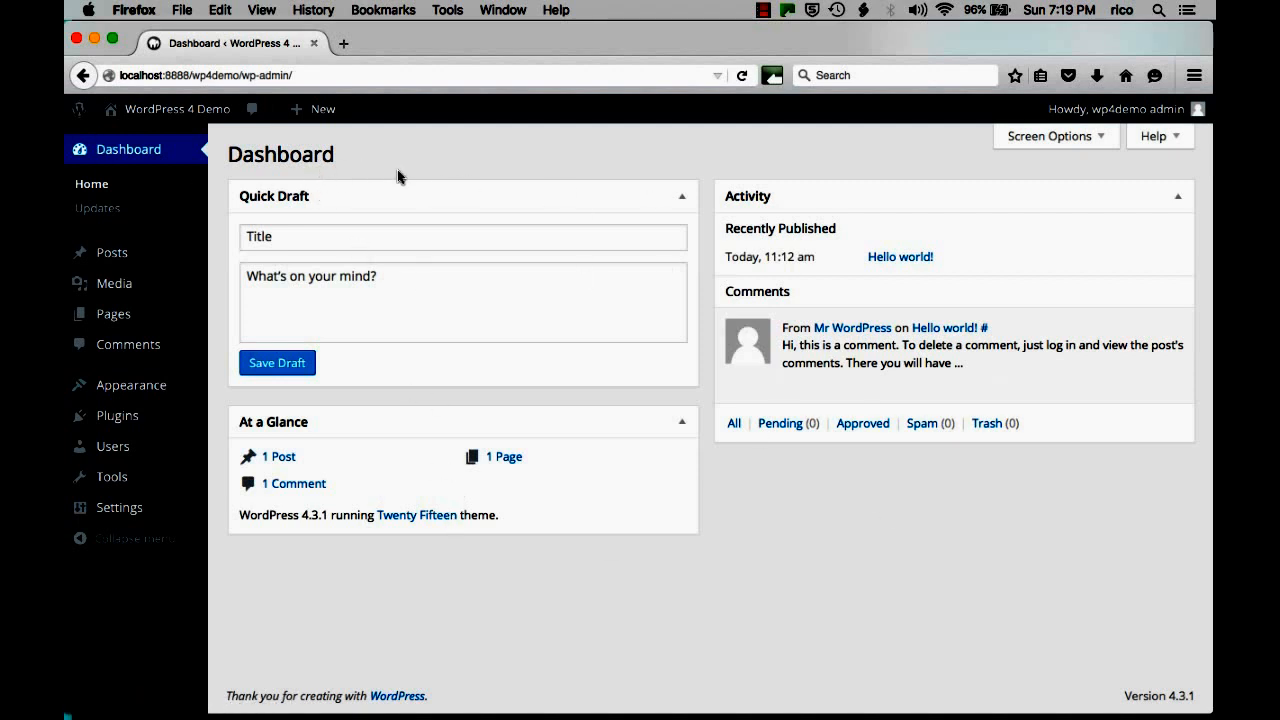
{"action": "left_click", "coordinate": [93, 217]}
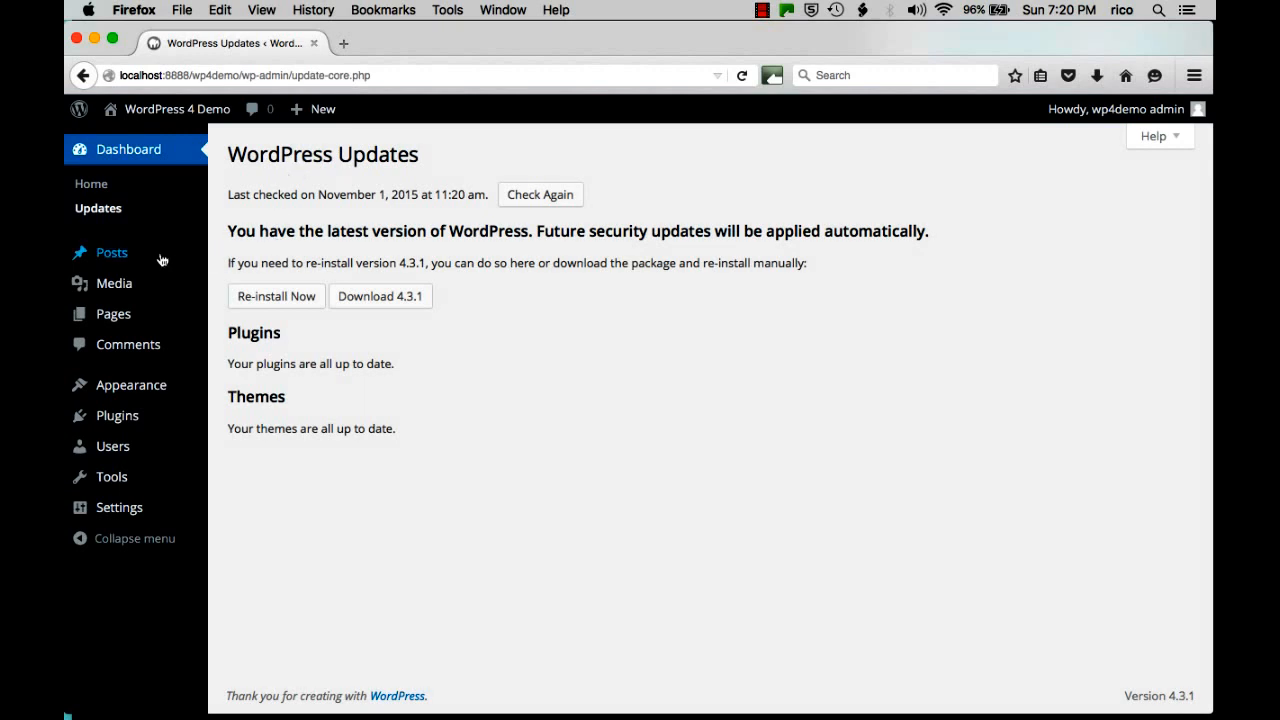
{"action": "mouse_move", "coordinate": [140, 254]}
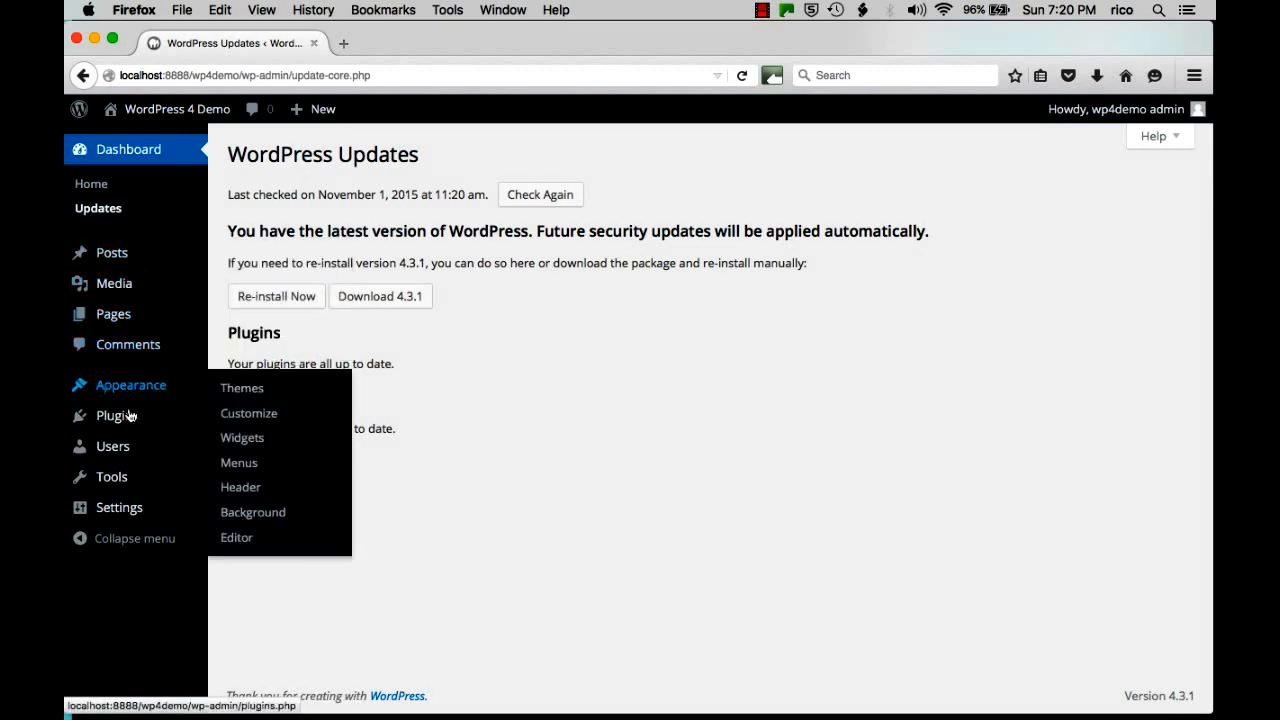
{"action": "mouse_move", "coordinate": [124, 463]}
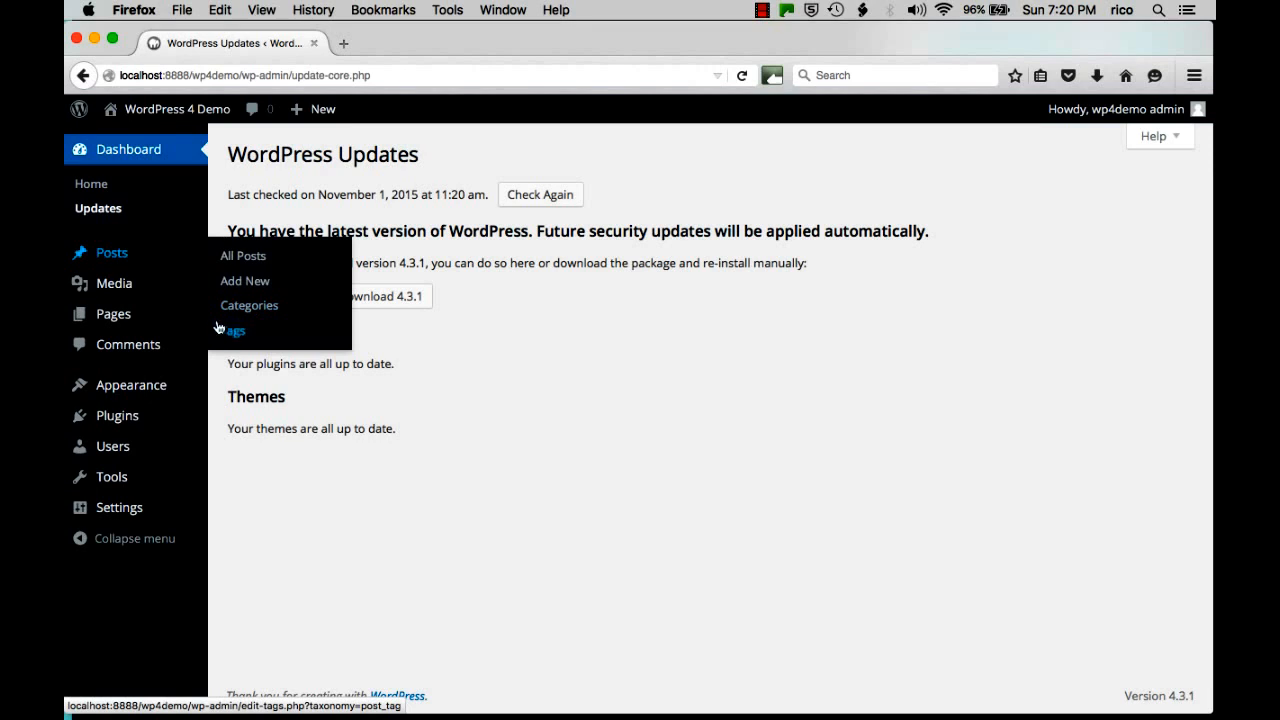
{"action": "mouse_move", "coordinate": [116, 285]}
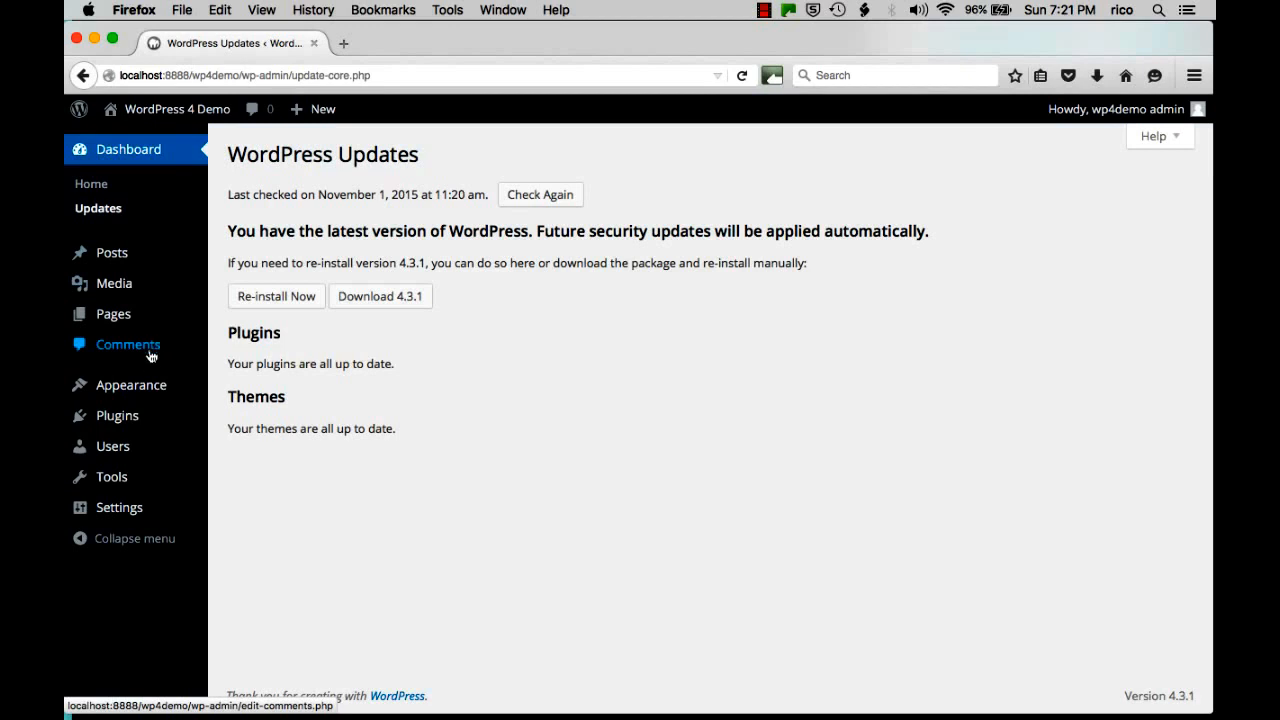
{"action": "mouse_move", "coordinate": [148, 388]}
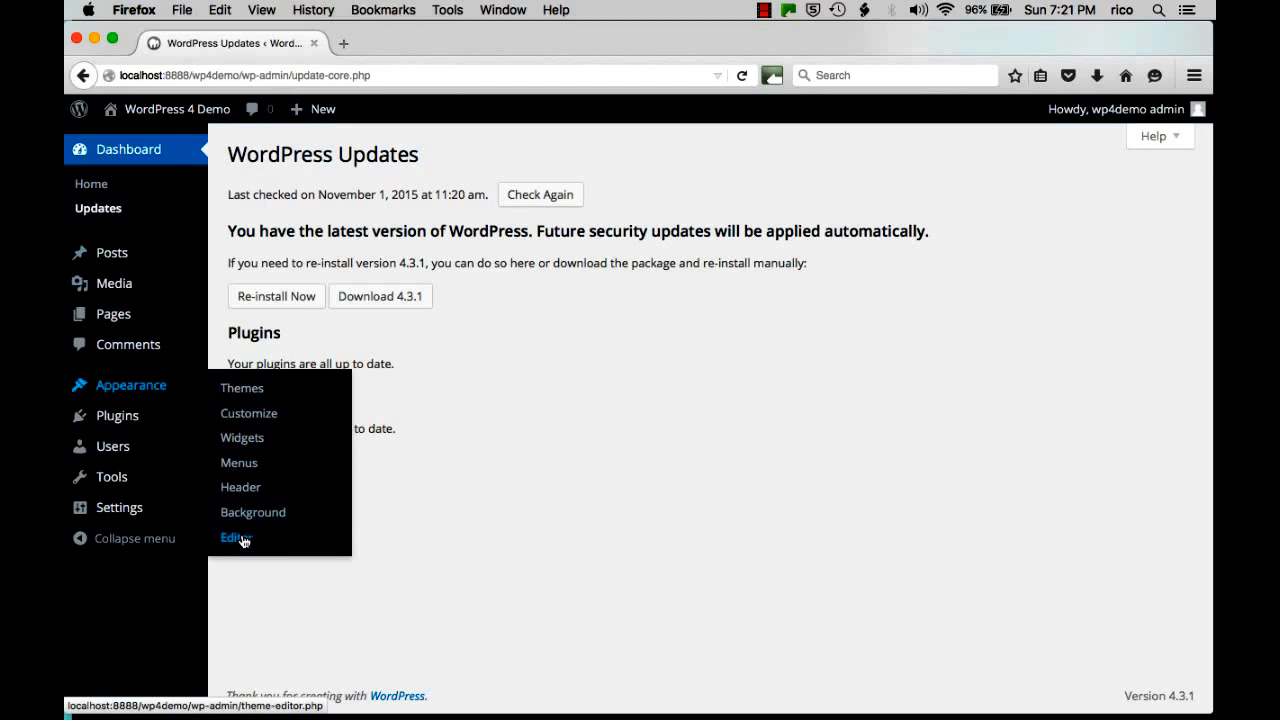
{"action": "mouse_move", "coordinate": [134, 426]}
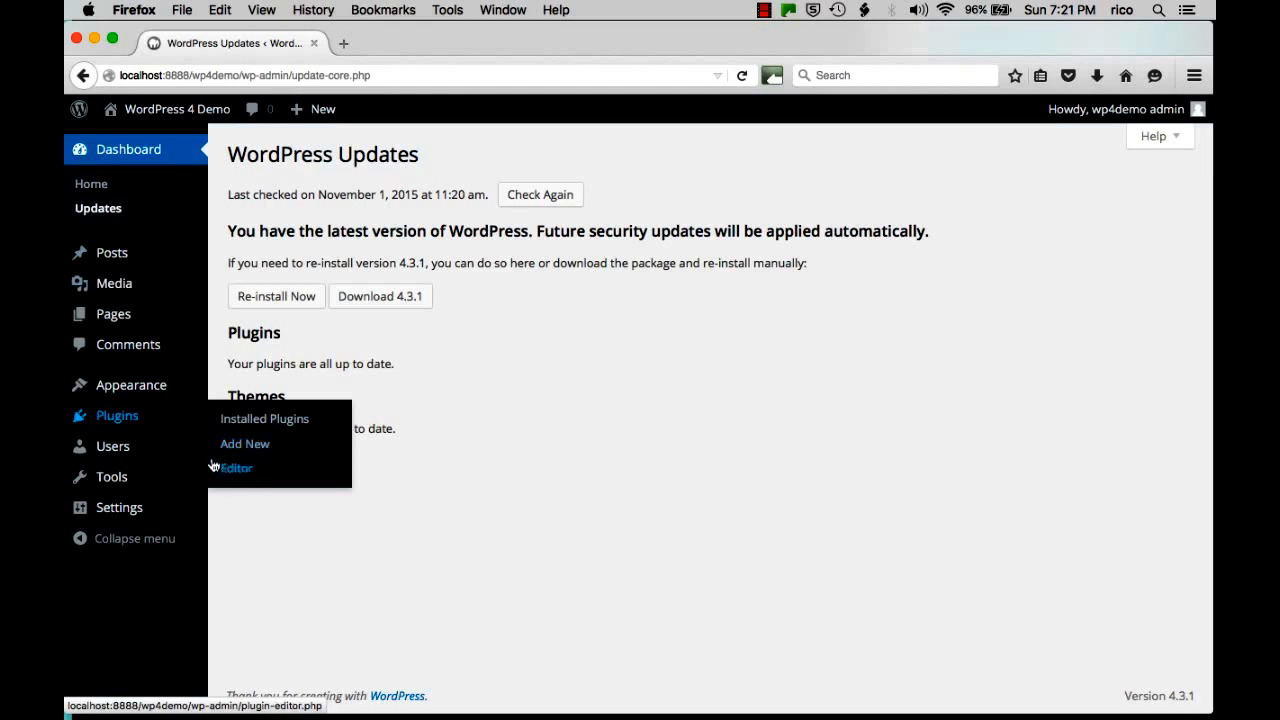
{"action": "mouse_move", "coordinate": [118, 451]}
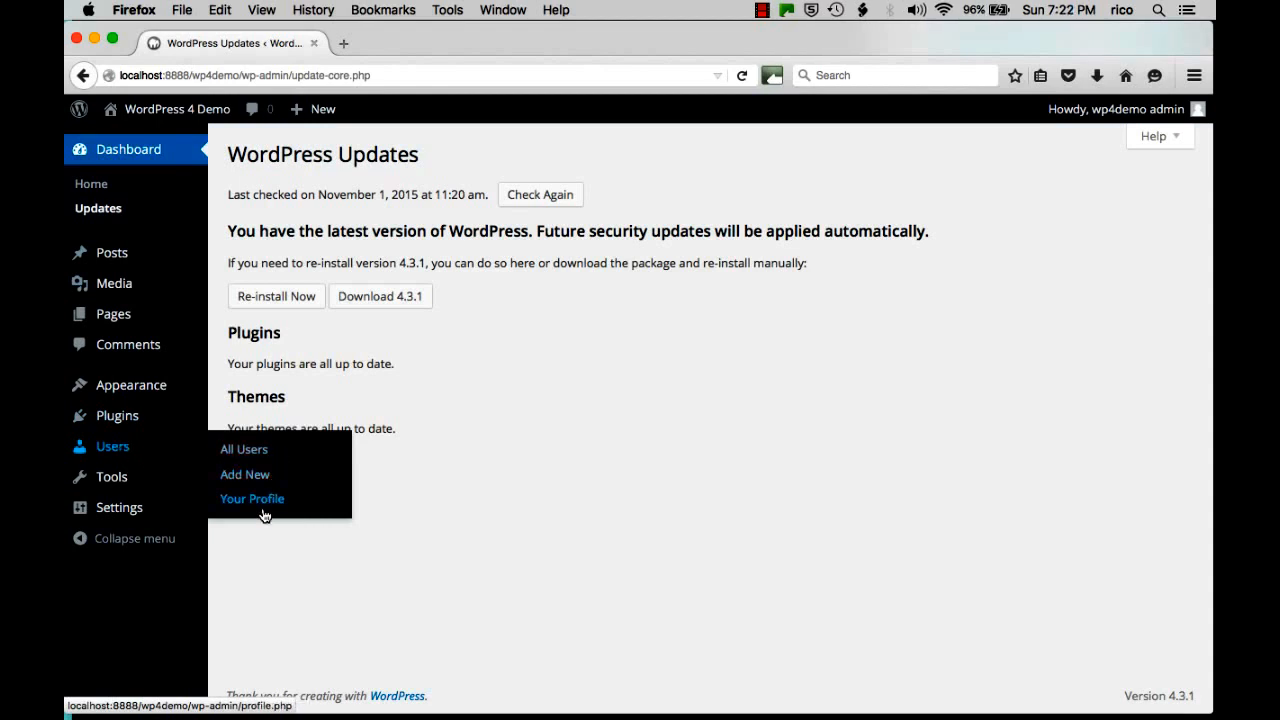
{"action": "mouse_move", "coordinate": [167, 482]}
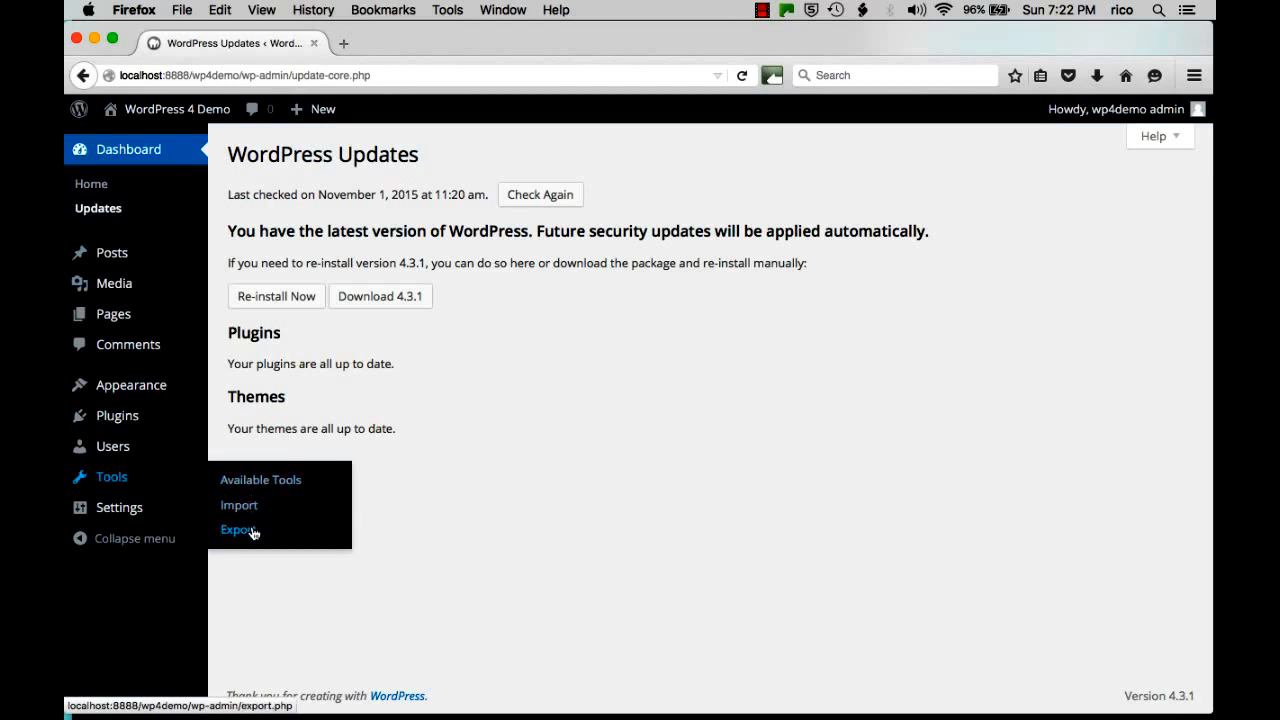
{"action": "mouse_move", "coordinate": [115, 510]}
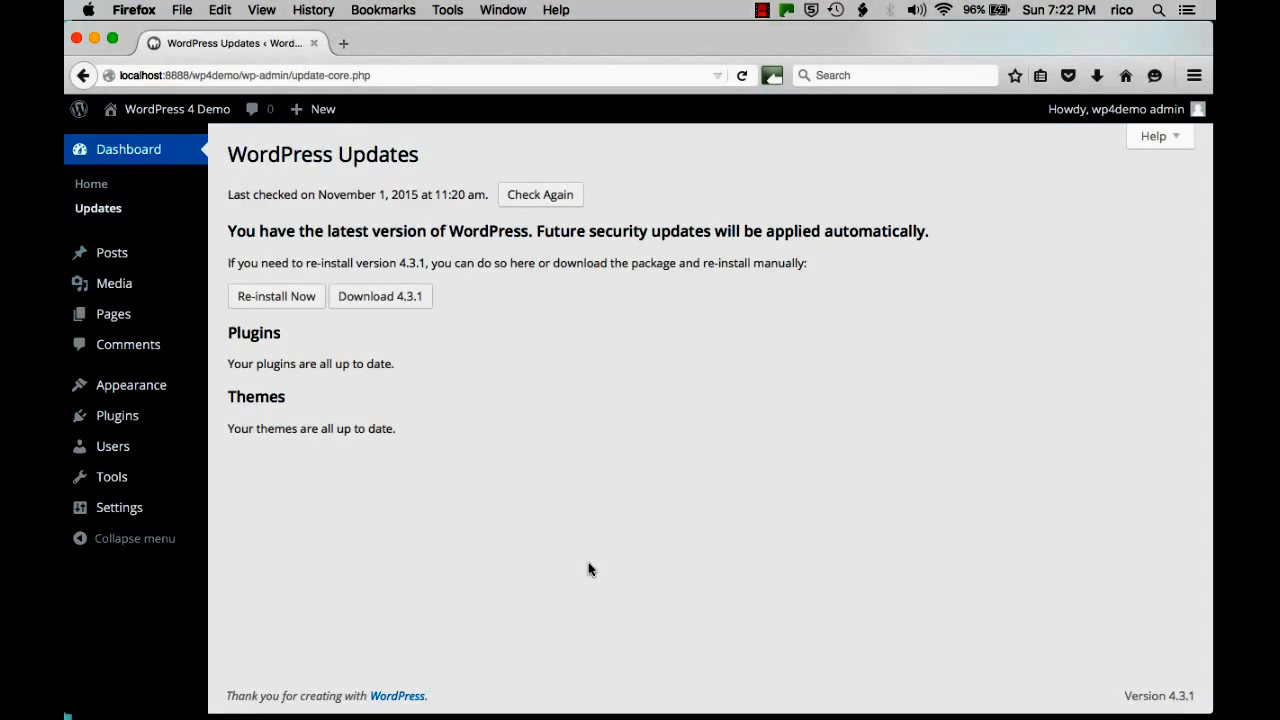
Go back from the Updates page to the Dashboard home.
{"action": "left_click", "coordinate": [91, 184]}
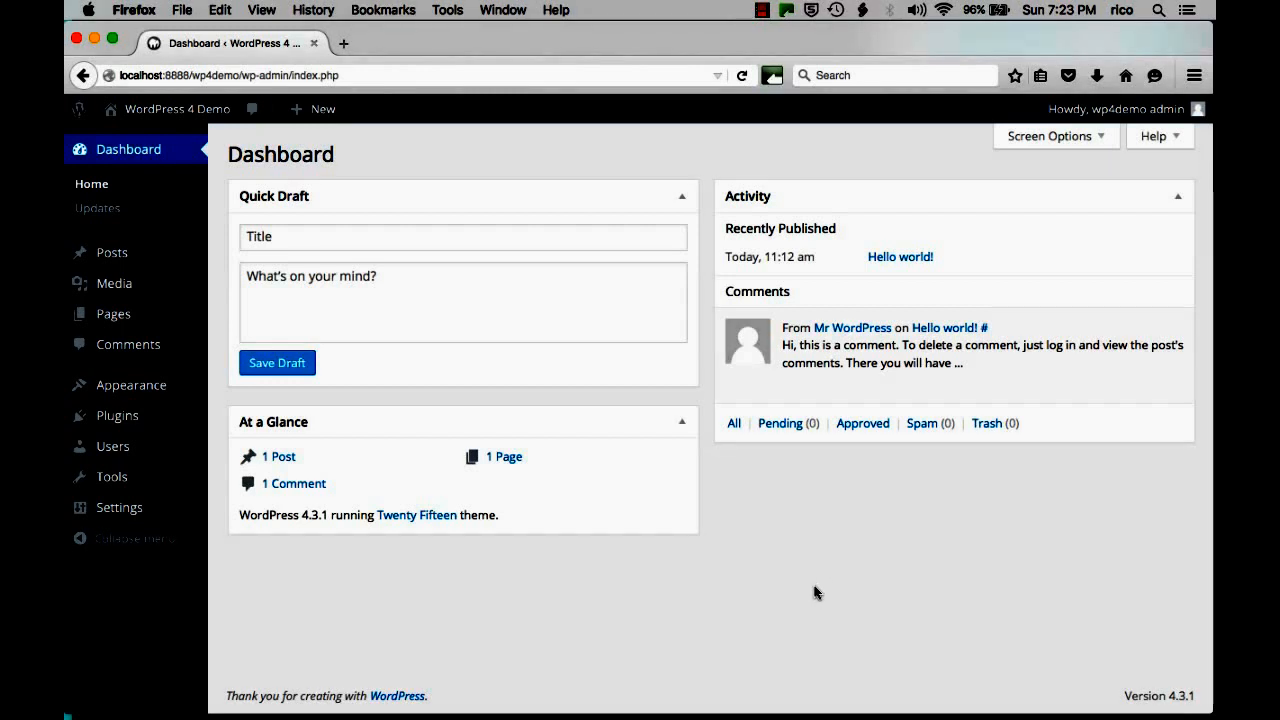
In General Settings, review the tagline, open registration and default role, leaving all unchanged.
{"action": "mouse_move", "coordinate": [130, 520]}
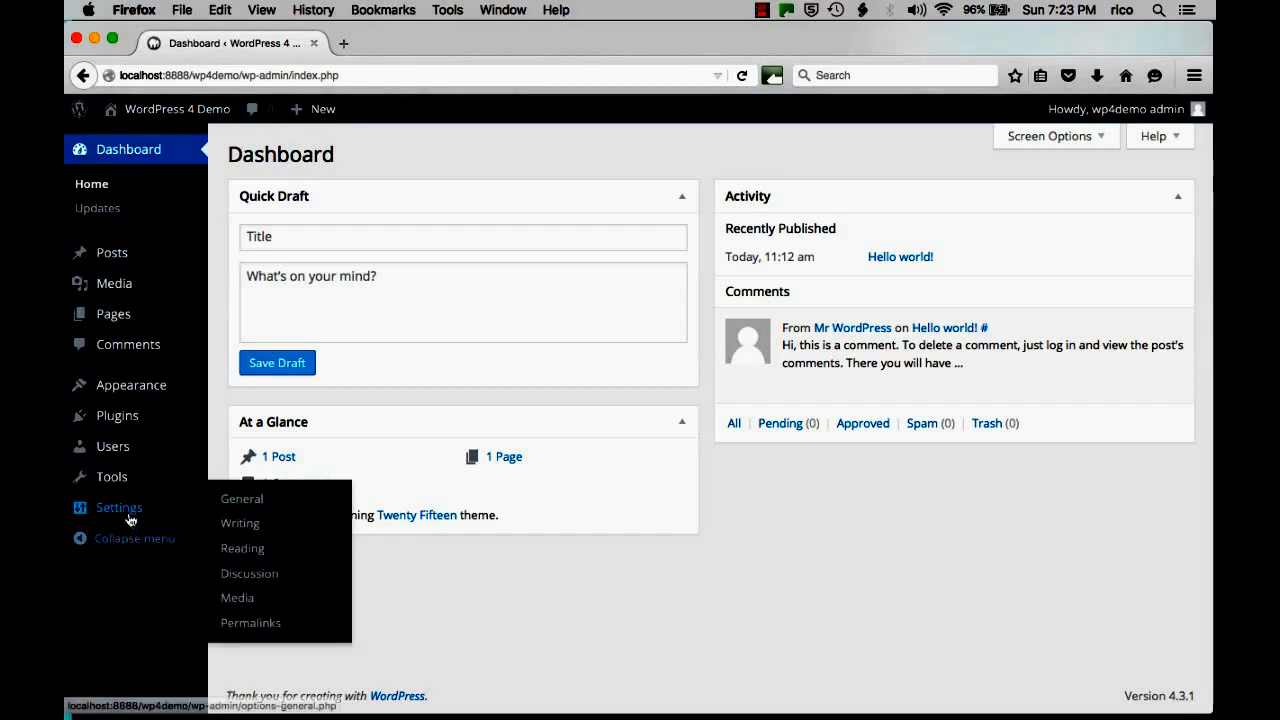
{"action": "left_click", "coordinate": [243, 499]}
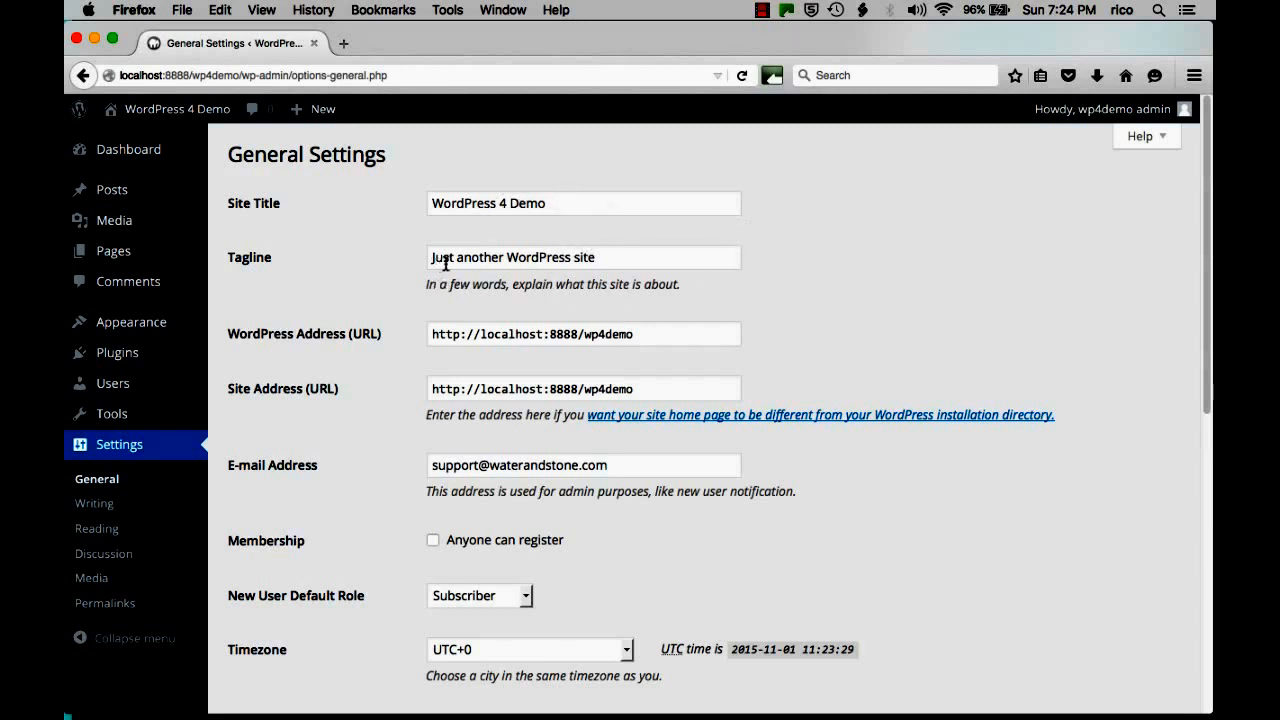
{"action": "left_click_drag", "start_coordinate": [601, 258], "coordinate": [408, 257]}
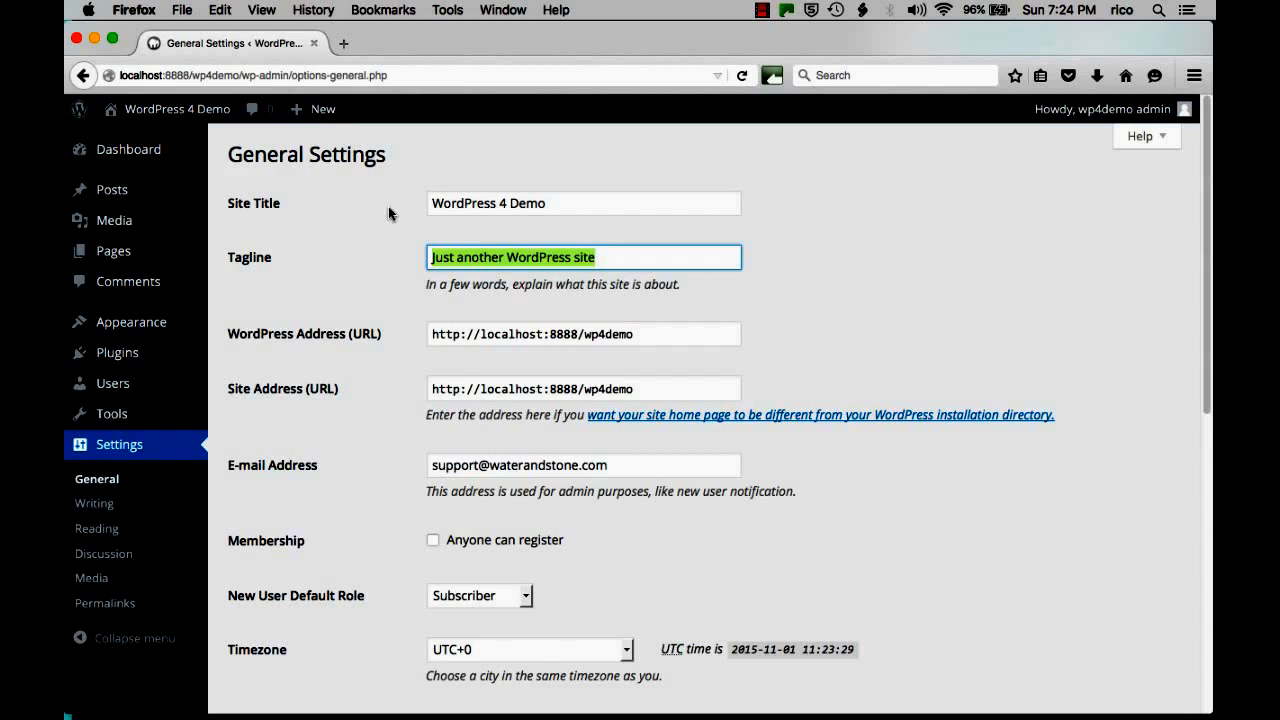
{"action": "left_click", "coordinate": [389, 282]}
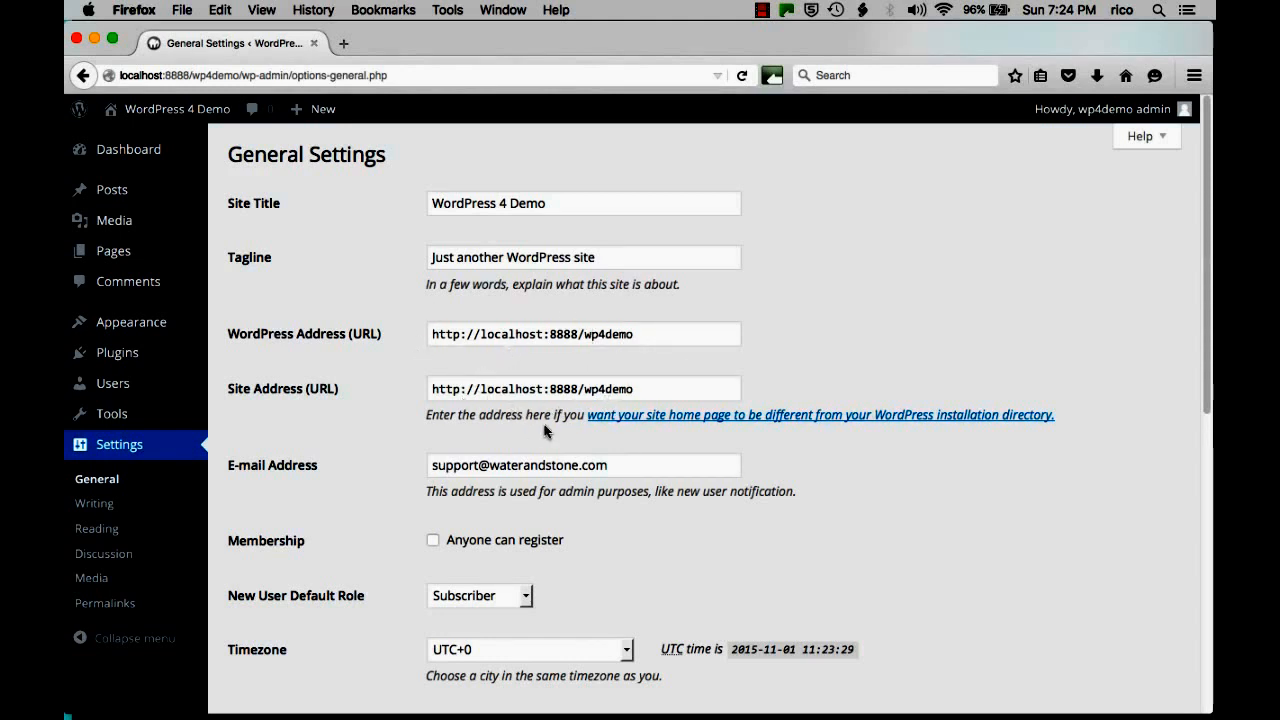
{"action": "scroll", "coordinate": [545, 420], "scroll_direction": "down", "scroll_amount": 3}
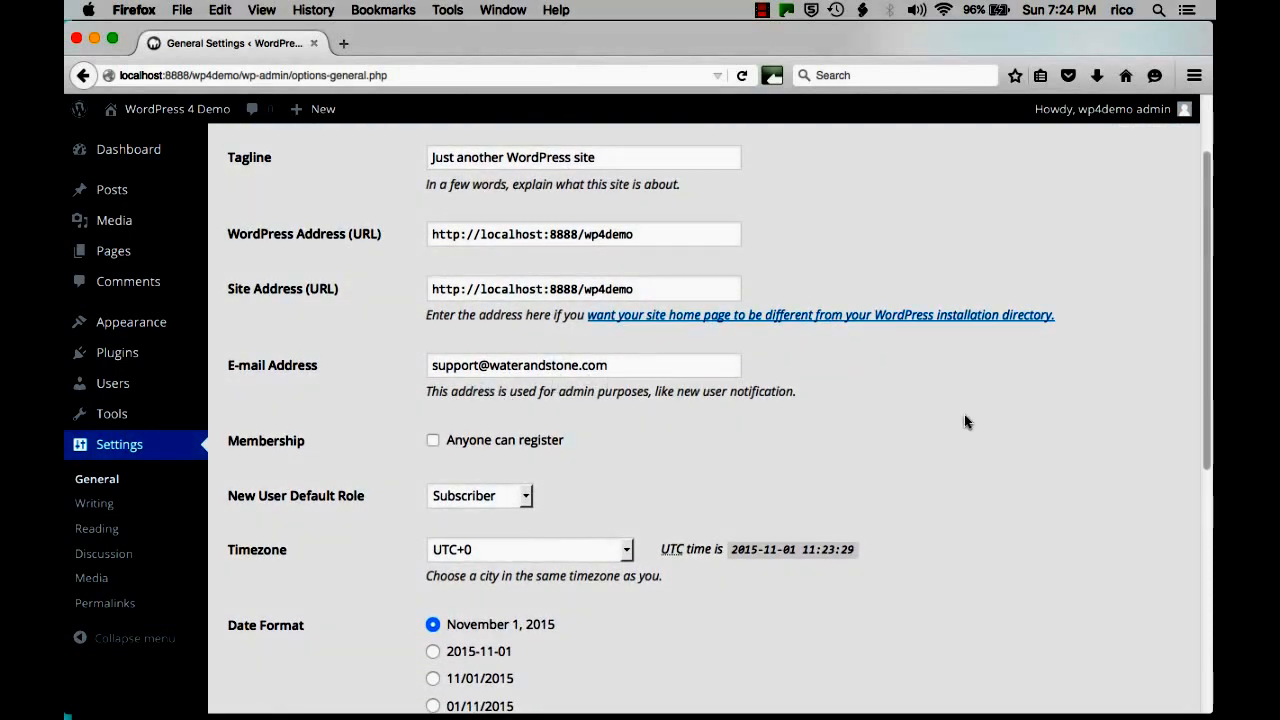
{"action": "scroll", "coordinate": [964, 421], "scroll_direction": "down", "scroll_amount": 5}
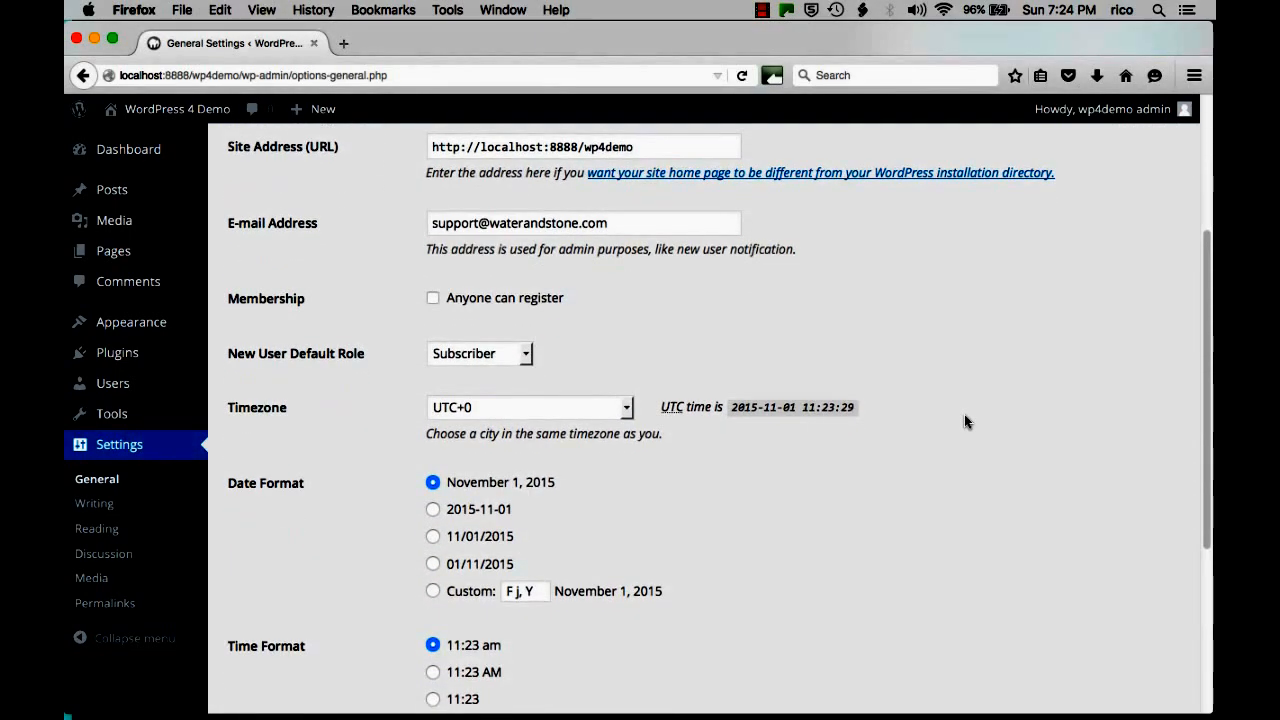
{"action": "scroll", "coordinate": [964, 414], "scroll_direction": "down", "scroll_amount": 2}
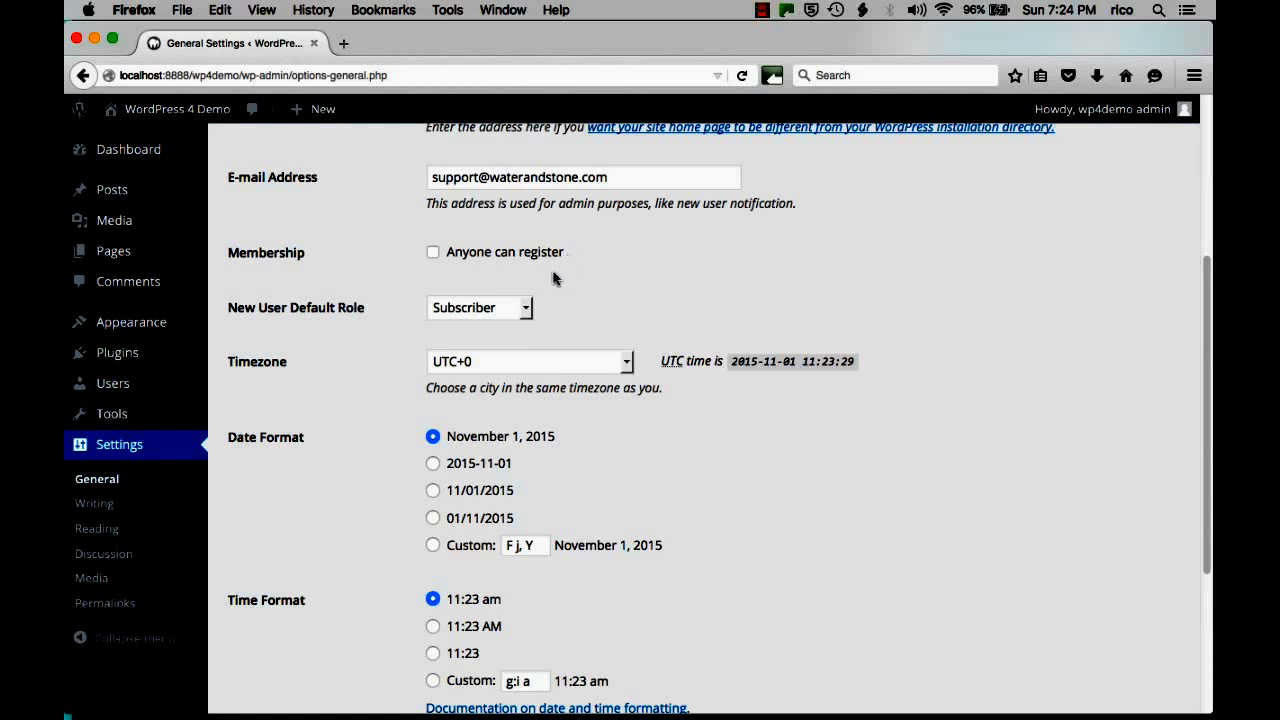
{"action": "left_click", "coordinate": [433, 252]}
{"action": "left_click", "coordinate": [433, 252]}
{"action": "scroll", "coordinate": [708, 286], "scroll_direction": "down", "scroll_amount": 2}
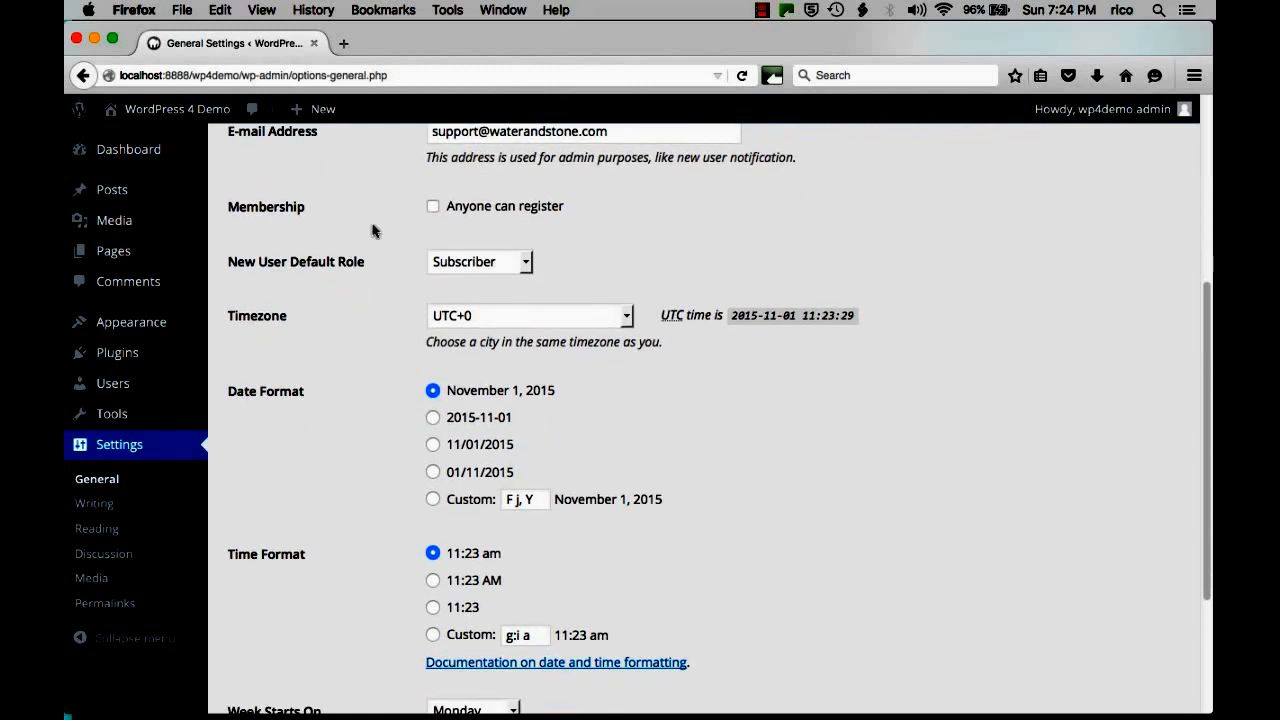
{"action": "left_click", "coordinate": [455, 268]}
{"action": "left_click", "coordinate": [683, 240]}
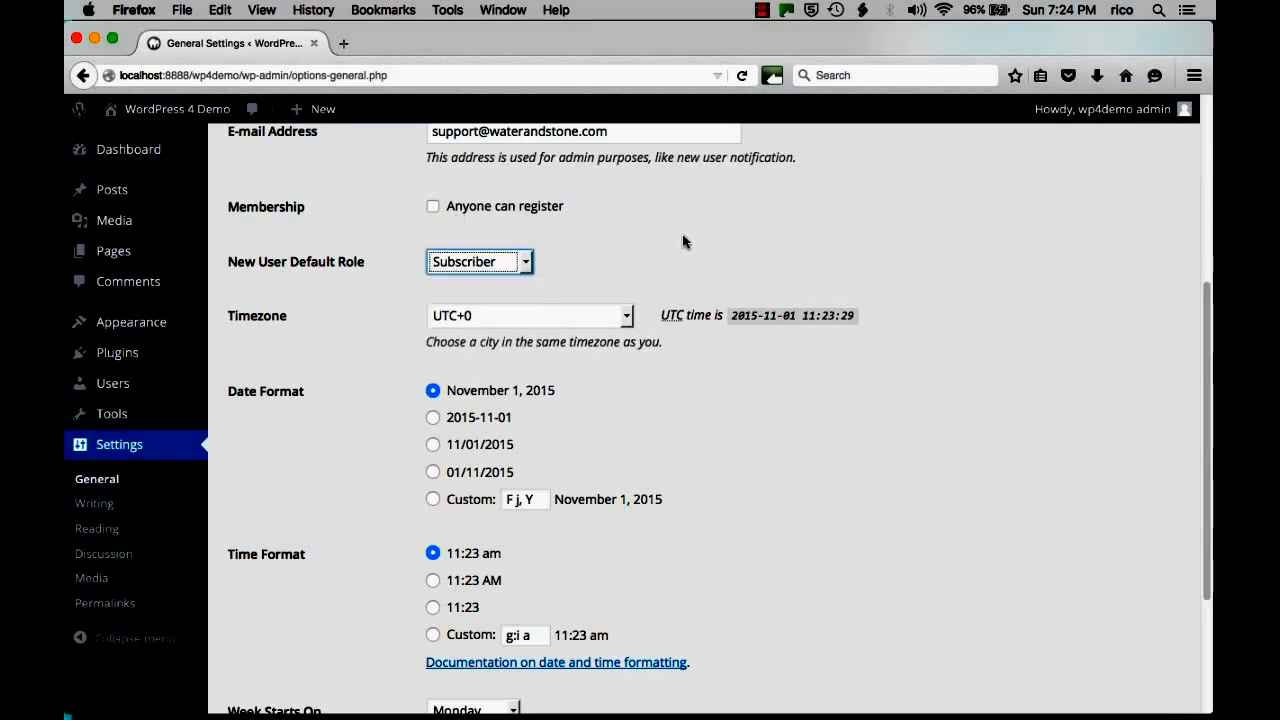
Change the timezone from UTC+0 to UTC+8.
{"action": "left_click", "coordinate": [509, 314]}
{"action": "scroll", "coordinate": [537, 554], "scroll_direction": "down", "scroll_amount": 10}
{"action": "scroll", "coordinate": [538, 556], "scroll_direction": "up", "scroll_amount": 6}
{"action": "scroll", "coordinate": [537, 557], "scroll_direction": "down", "scroll_amount": 2}
{"action": "left_click", "coordinate": [537, 569]}
Choose the 24-hour 11:23 time format and save the General Settings.
{"action": "scroll", "coordinate": [735, 415], "scroll_direction": "down", "scroll_amount": 3}
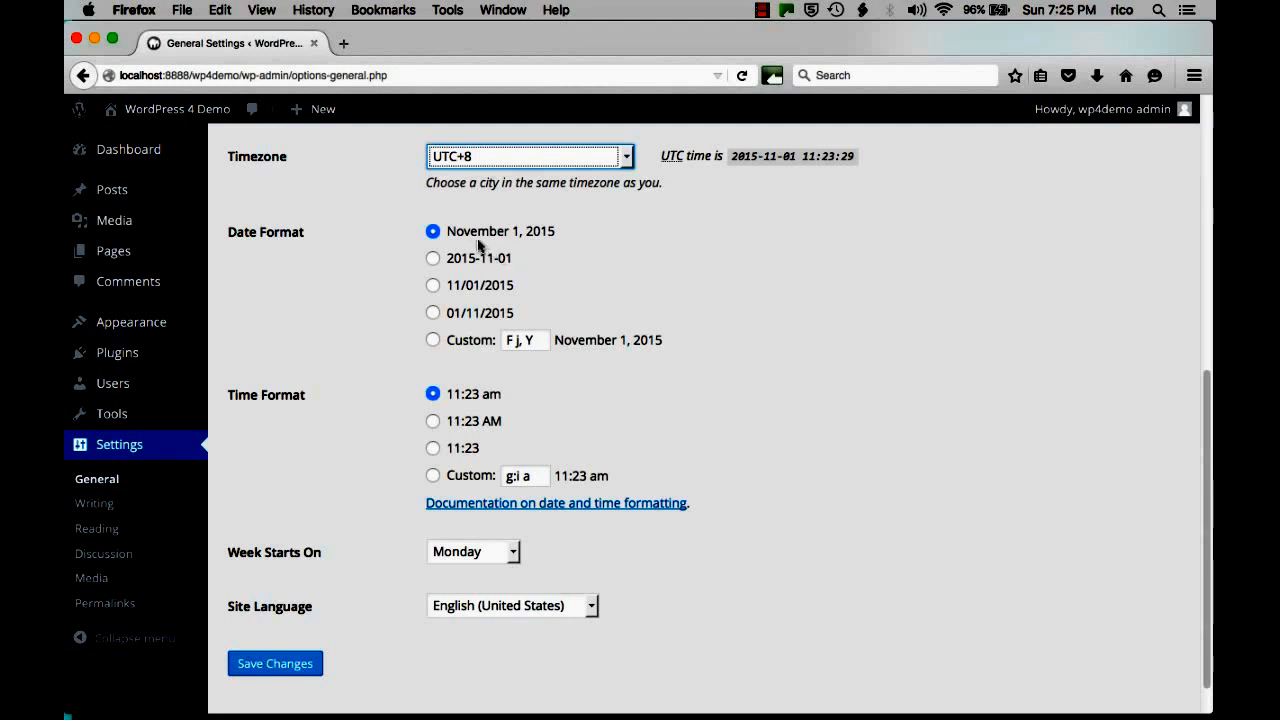
{"action": "scroll", "coordinate": [691, 270], "scroll_direction": "down", "scroll_amount": 1}
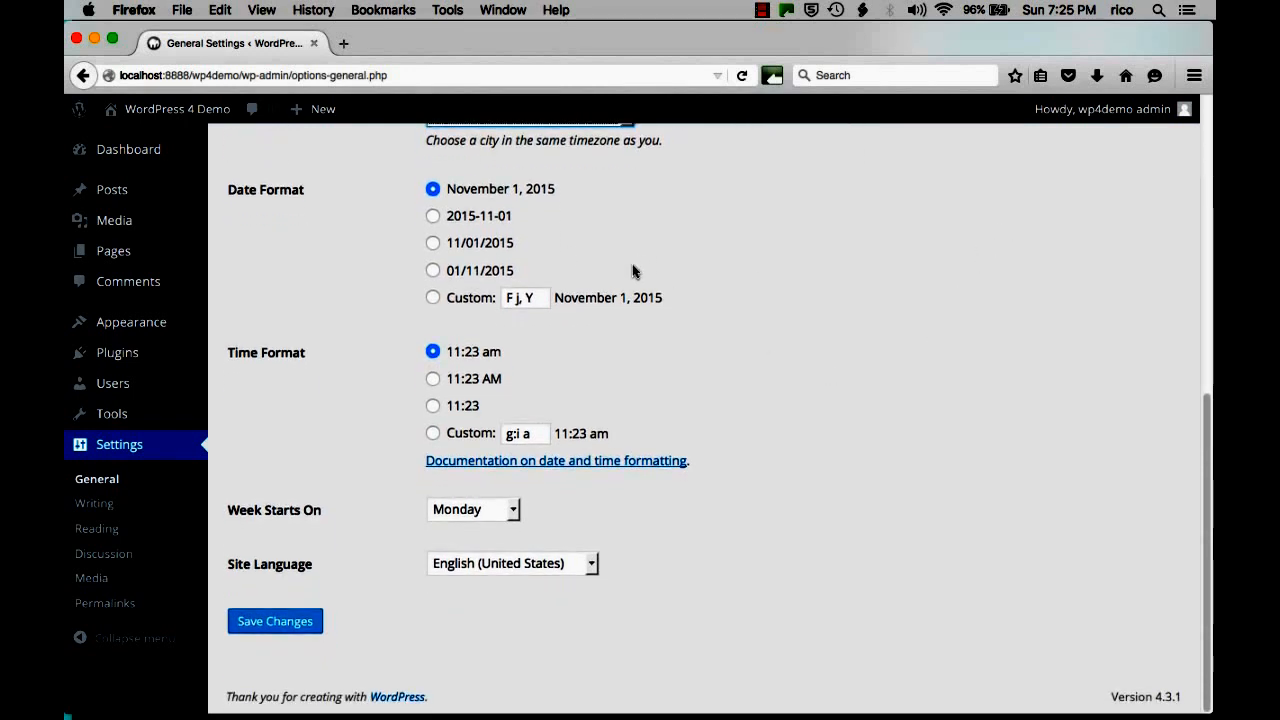
{"action": "left_click", "coordinate": [433, 406]}
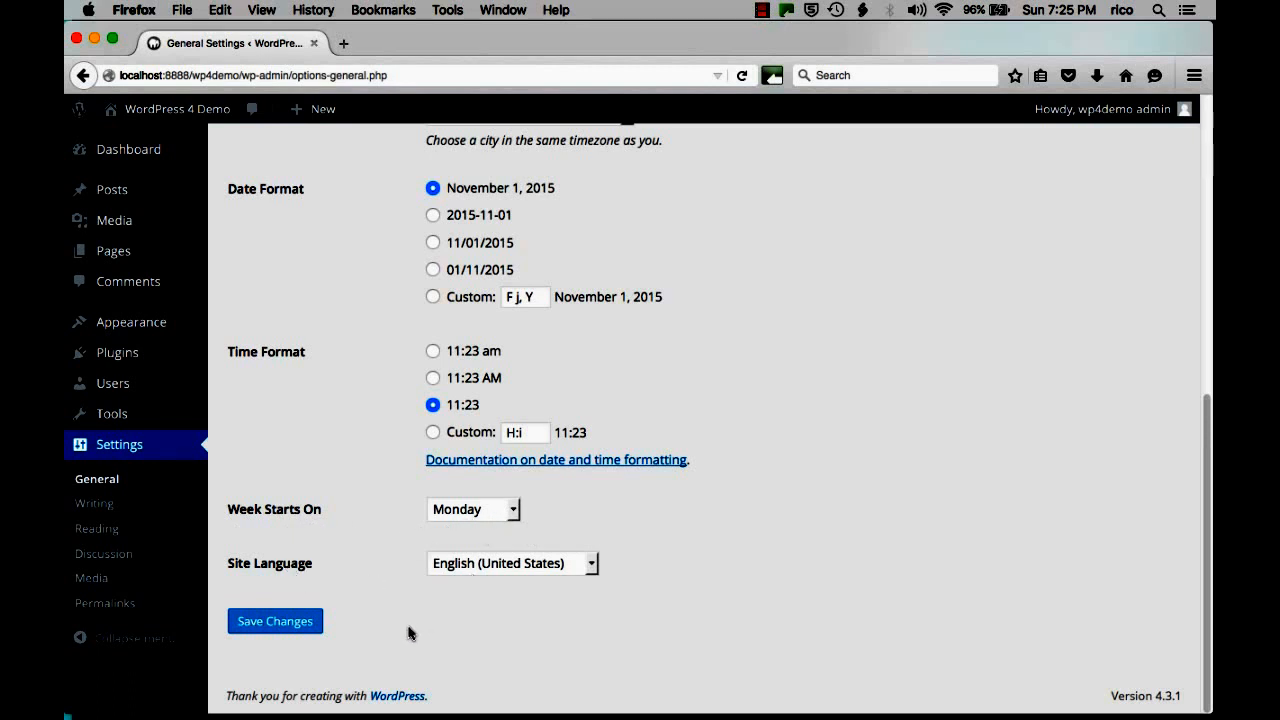
{"action": "left_click", "coordinate": [300, 620]}
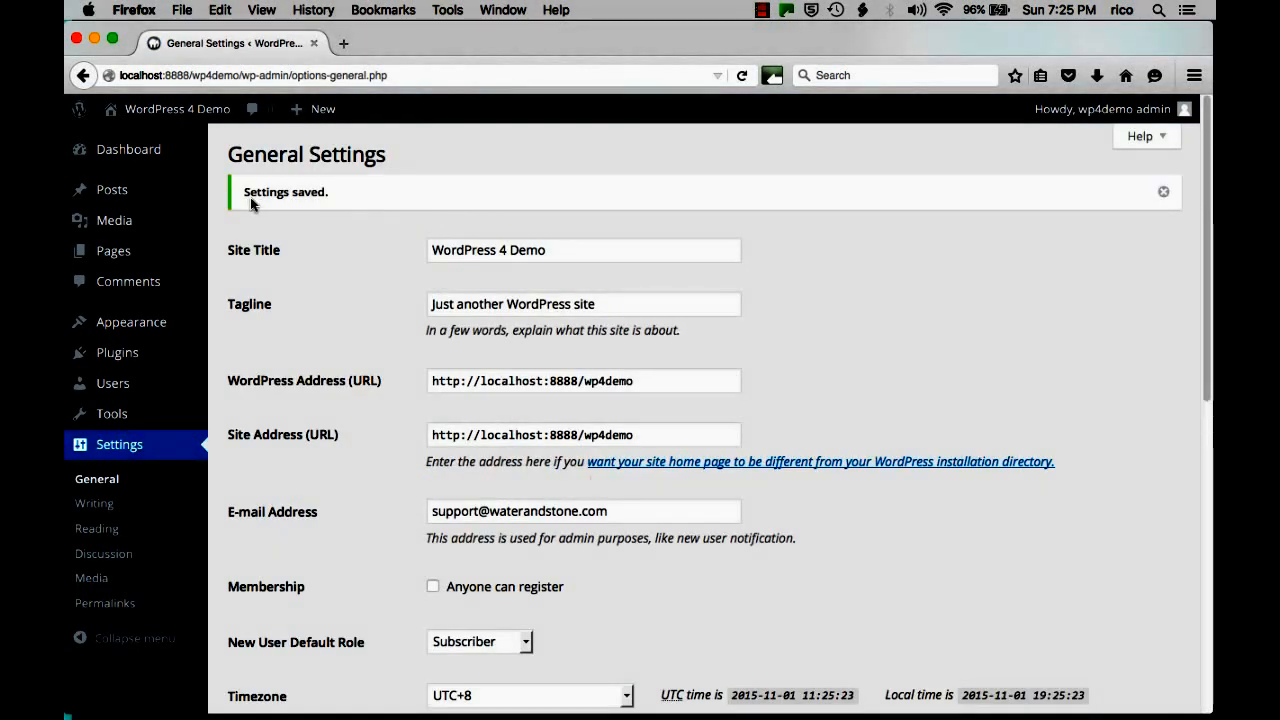
{"action": "left_click", "coordinate": [96, 508]}
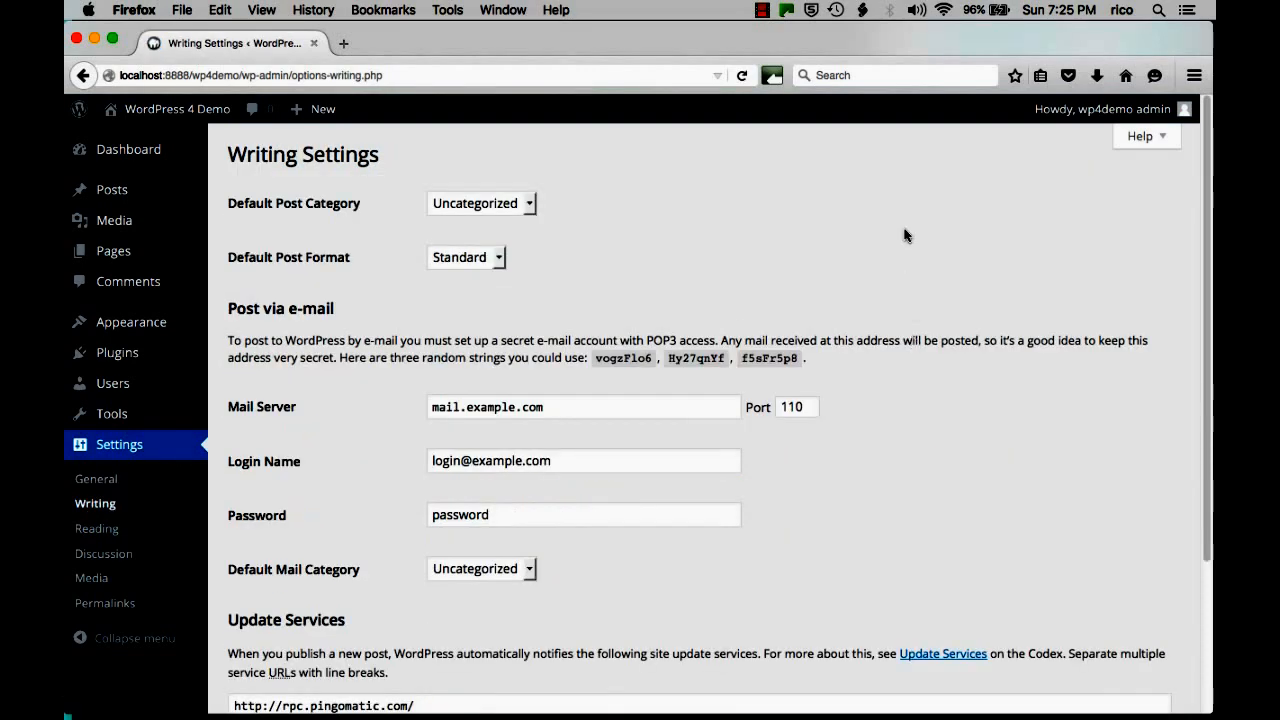
Check the Writing defaults, keeping category Uncategorized and post format Standard.
{"action": "scroll", "coordinate": [909, 245], "scroll_direction": "down", "scroll_amount": 1}
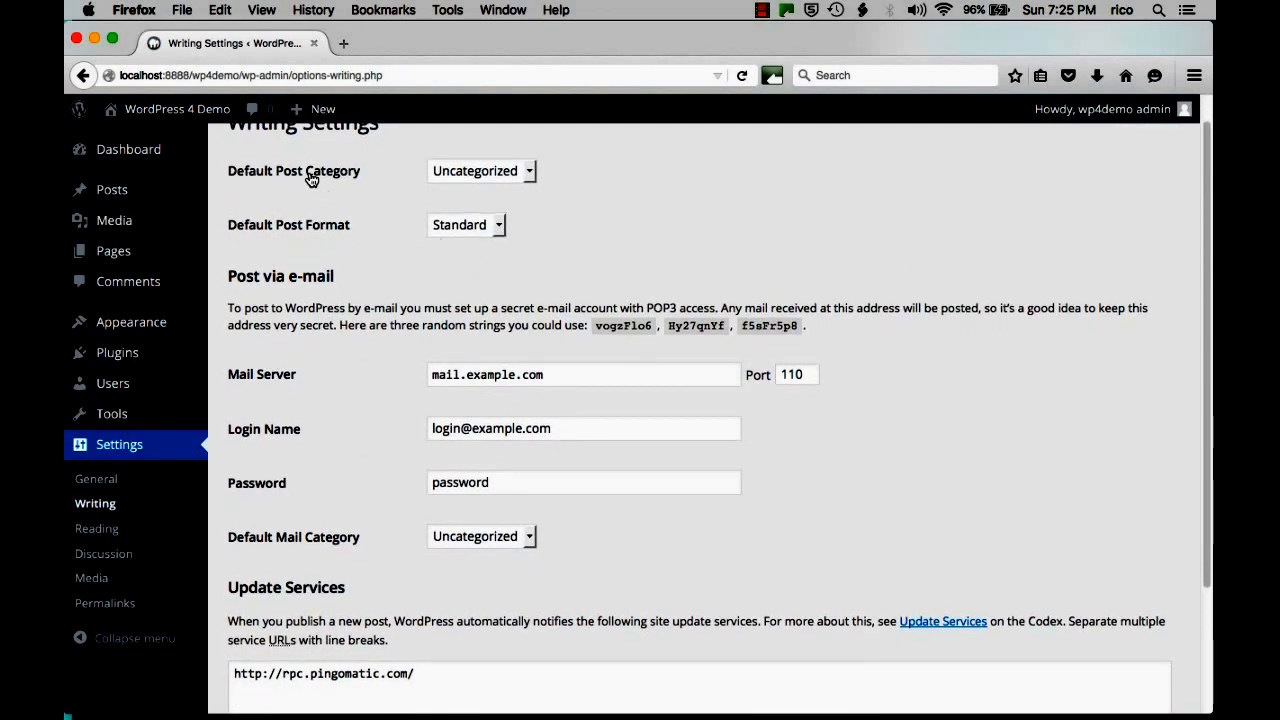
{"action": "left_click", "coordinate": [531, 172]}
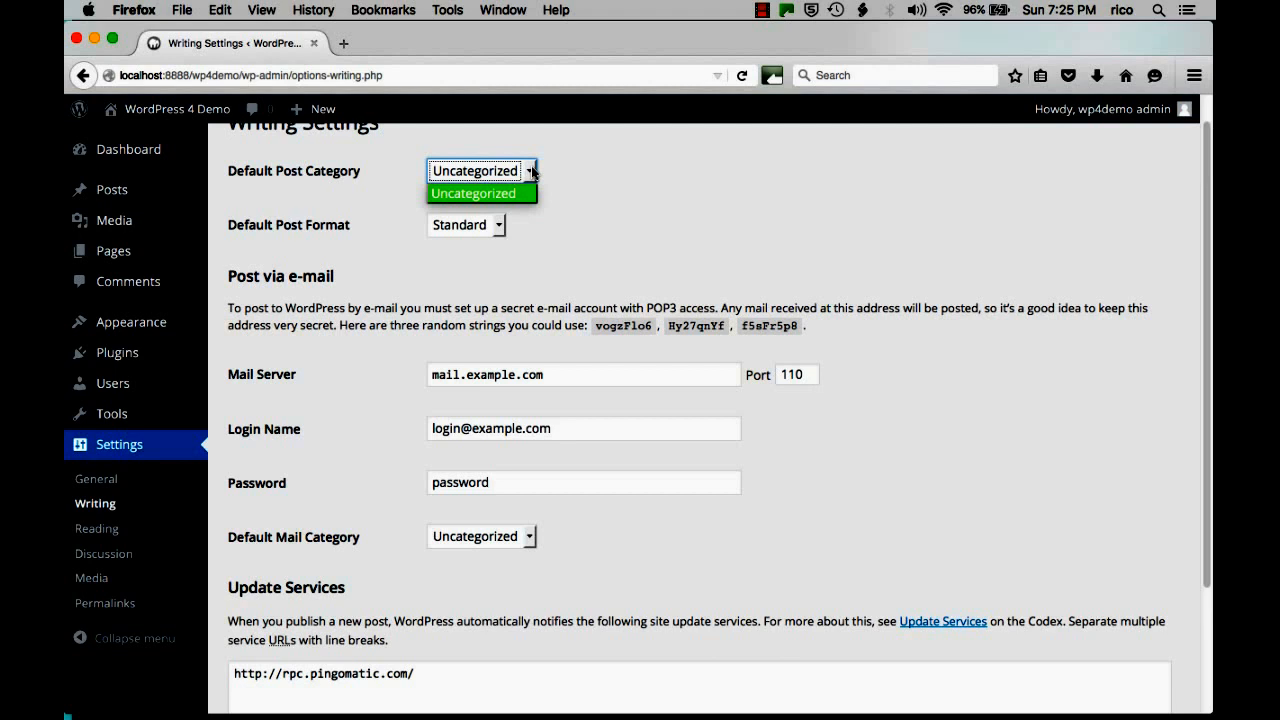
{"action": "left_click", "coordinate": [531, 172]}
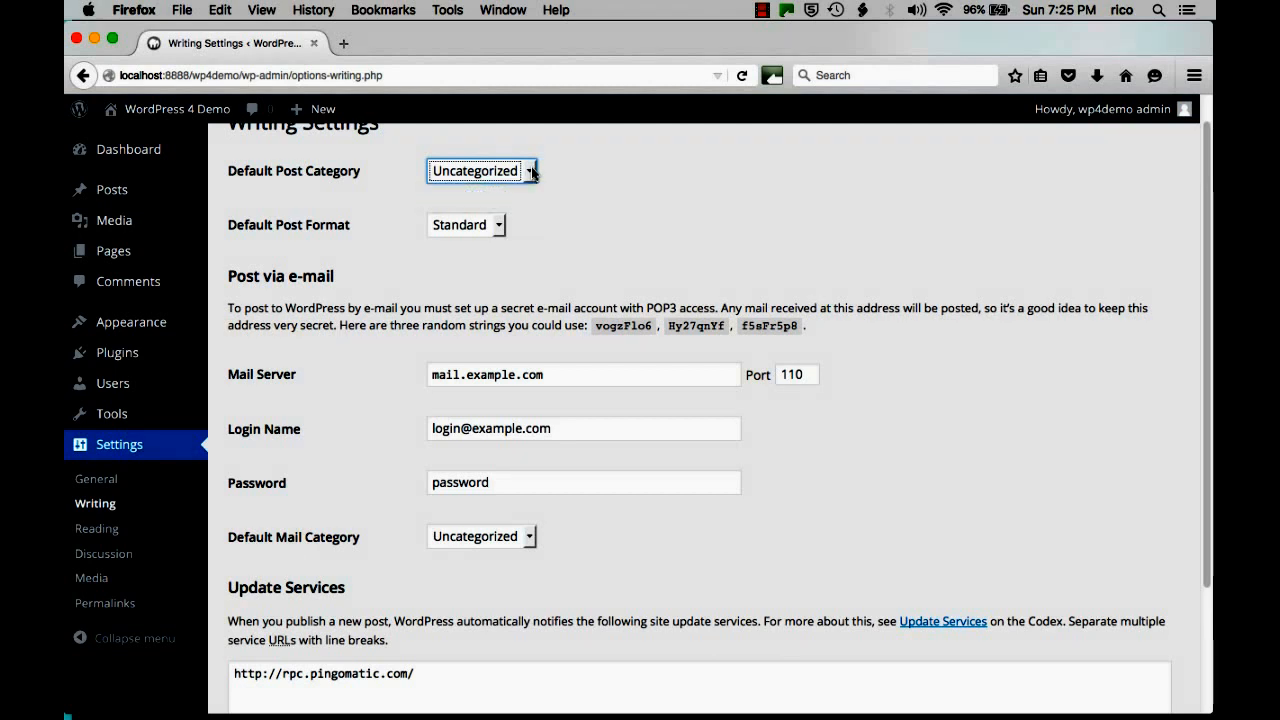
{"action": "scroll", "coordinate": [669, 220], "scroll_direction": "up", "scroll_amount": 1}
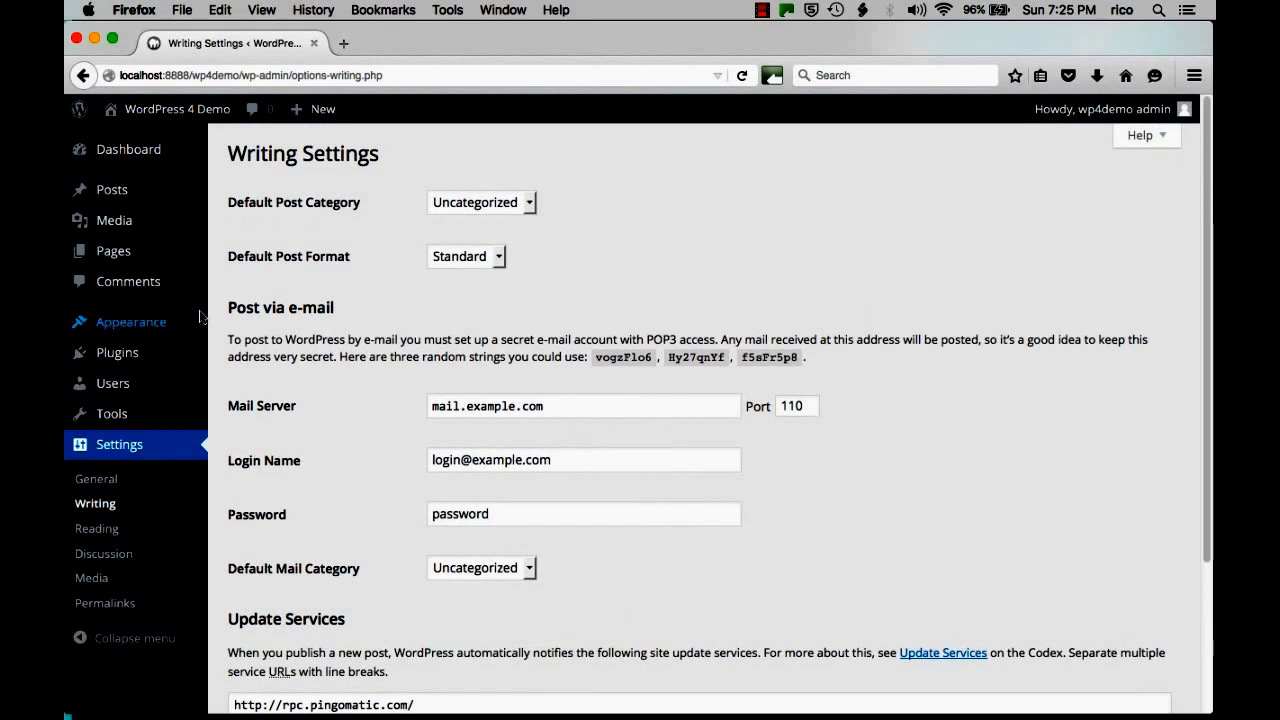
{"action": "left_click", "coordinate": [500, 258]}
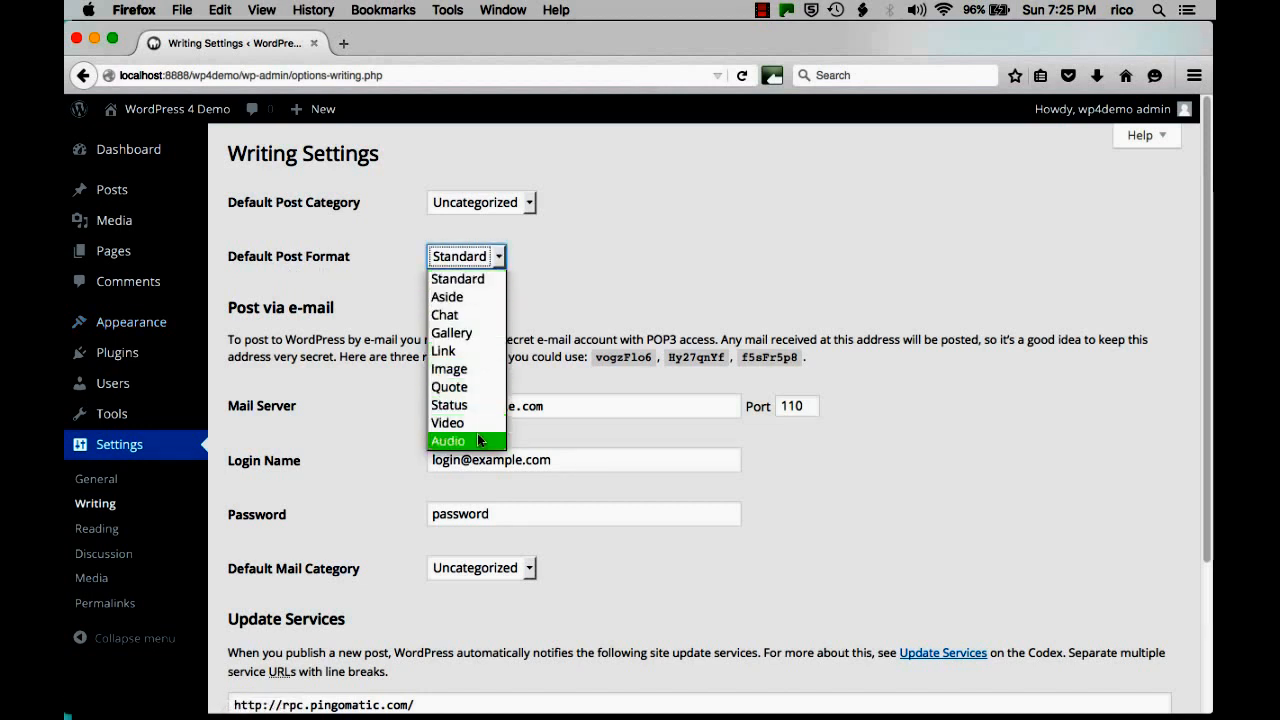
{"action": "left_click", "coordinate": [468, 281]}
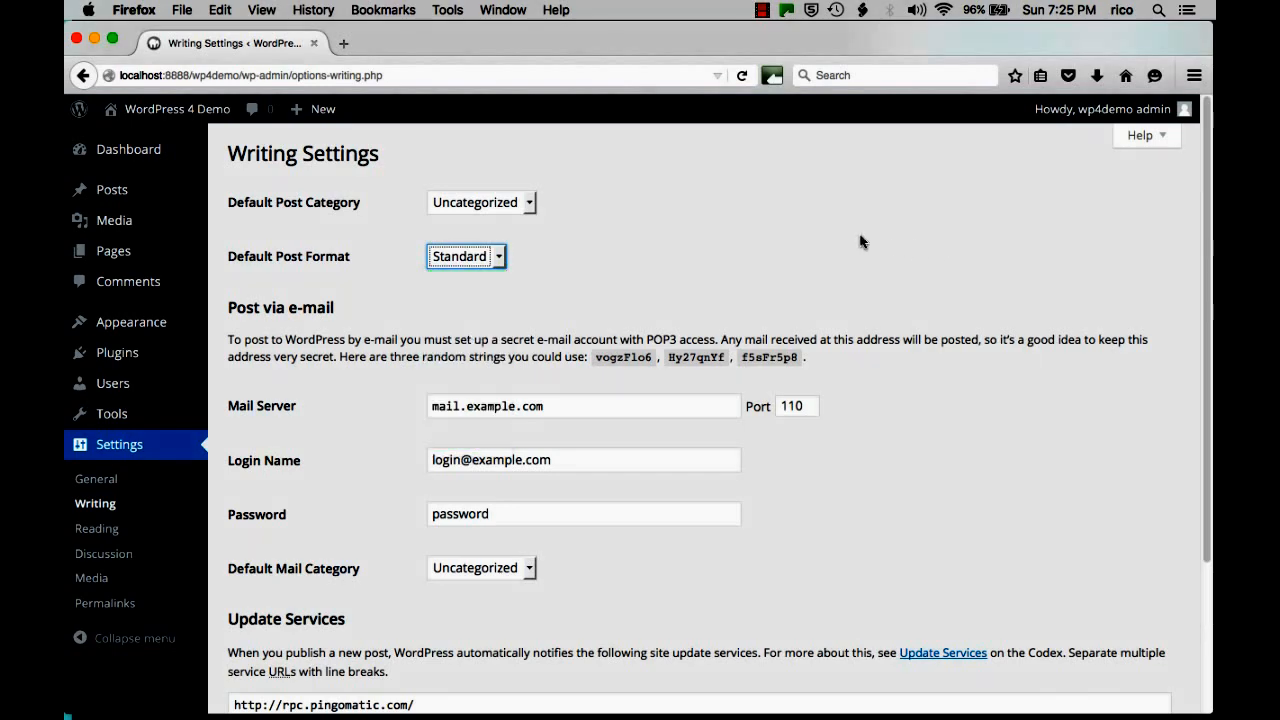
Look through the rest of the Writing Settings, then go to Settings > Reading.
{"action": "scroll", "coordinate": [897, 251], "scroll_direction": "down", "scroll_amount": 2}
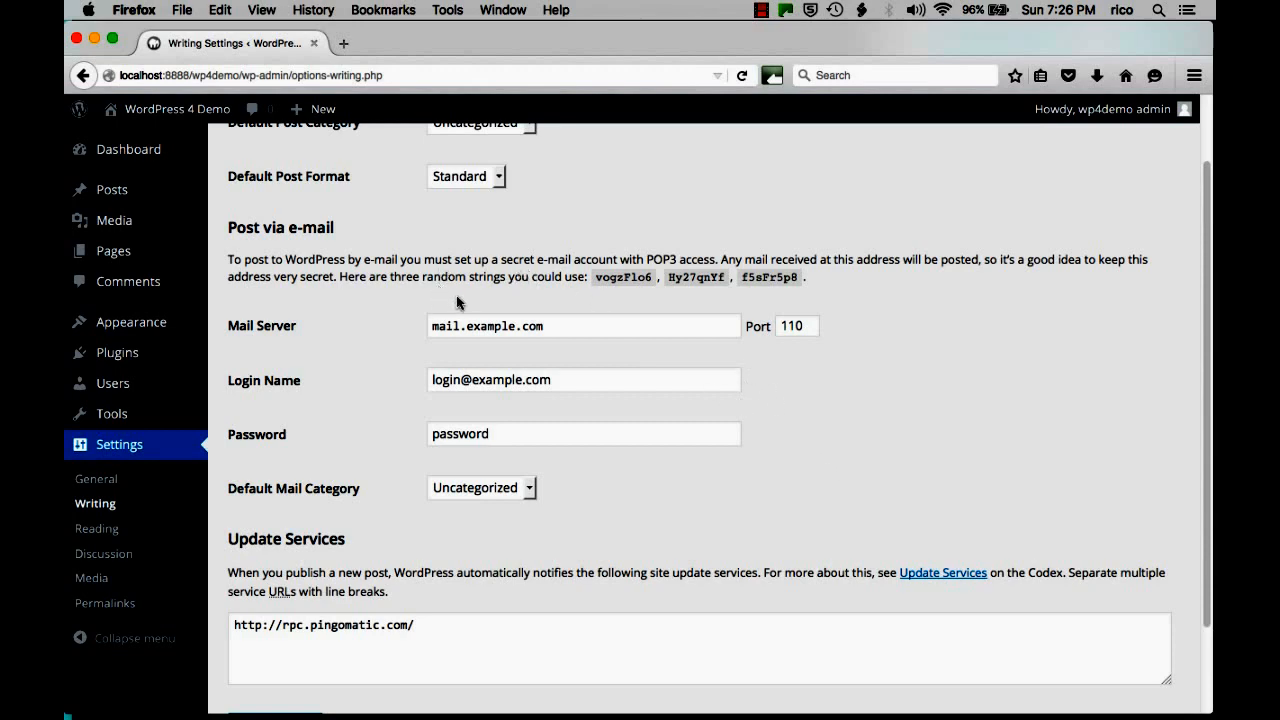
{"action": "scroll", "coordinate": [800, 430], "scroll_direction": "down", "scroll_amount": 3}
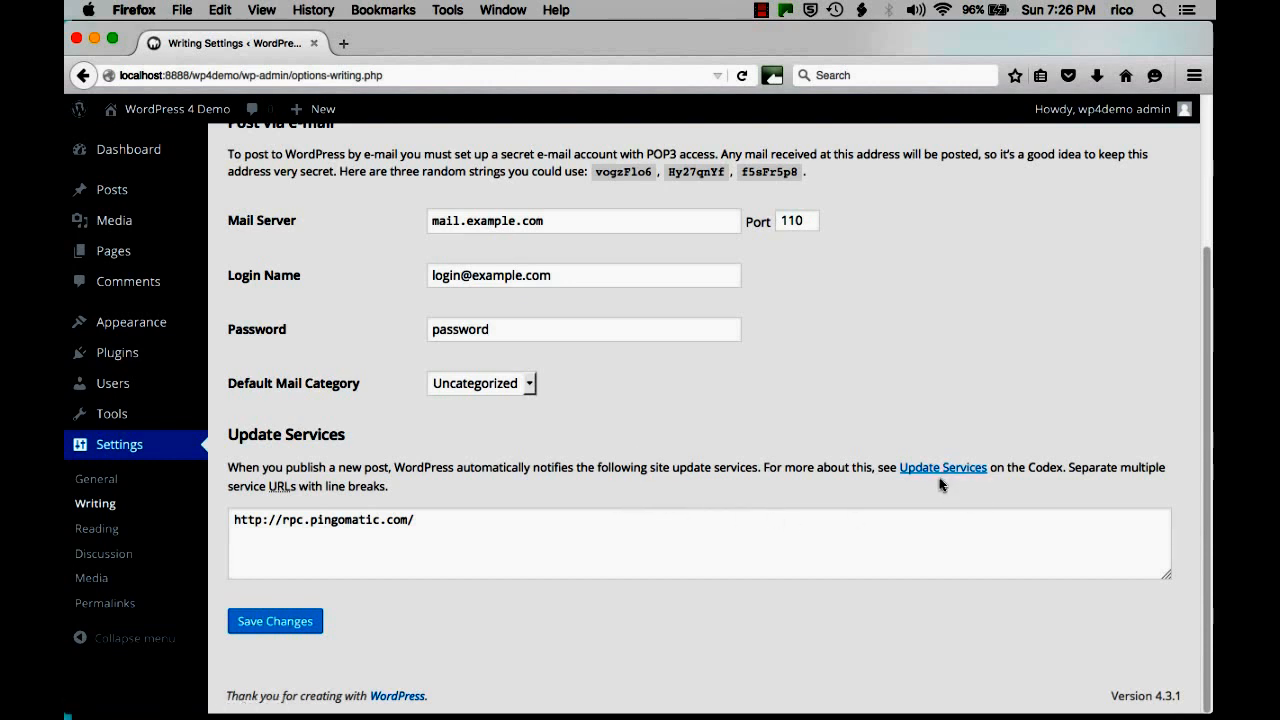
{"action": "scroll", "coordinate": [833, 508], "scroll_direction": "up", "scroll_amount": 4}
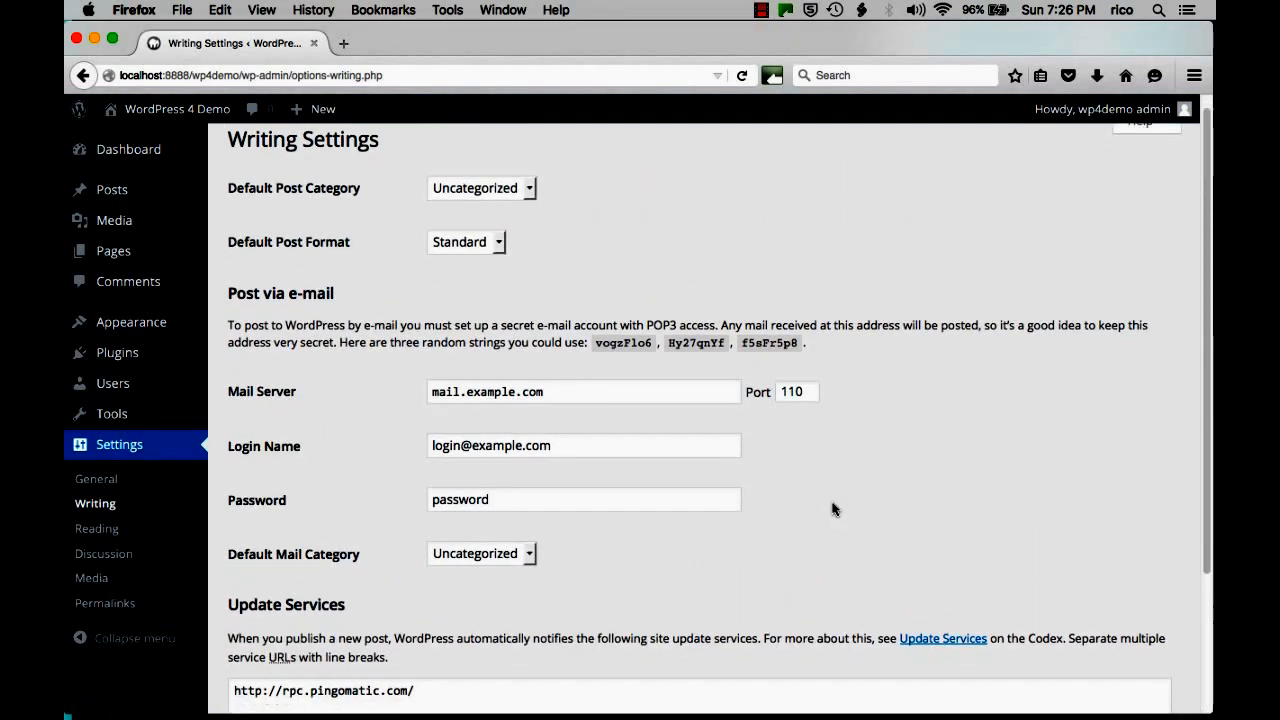
{"action": "scroll", "coordinate": [833, 510], "scroll_direction": "down", "scroll_amount": 3}
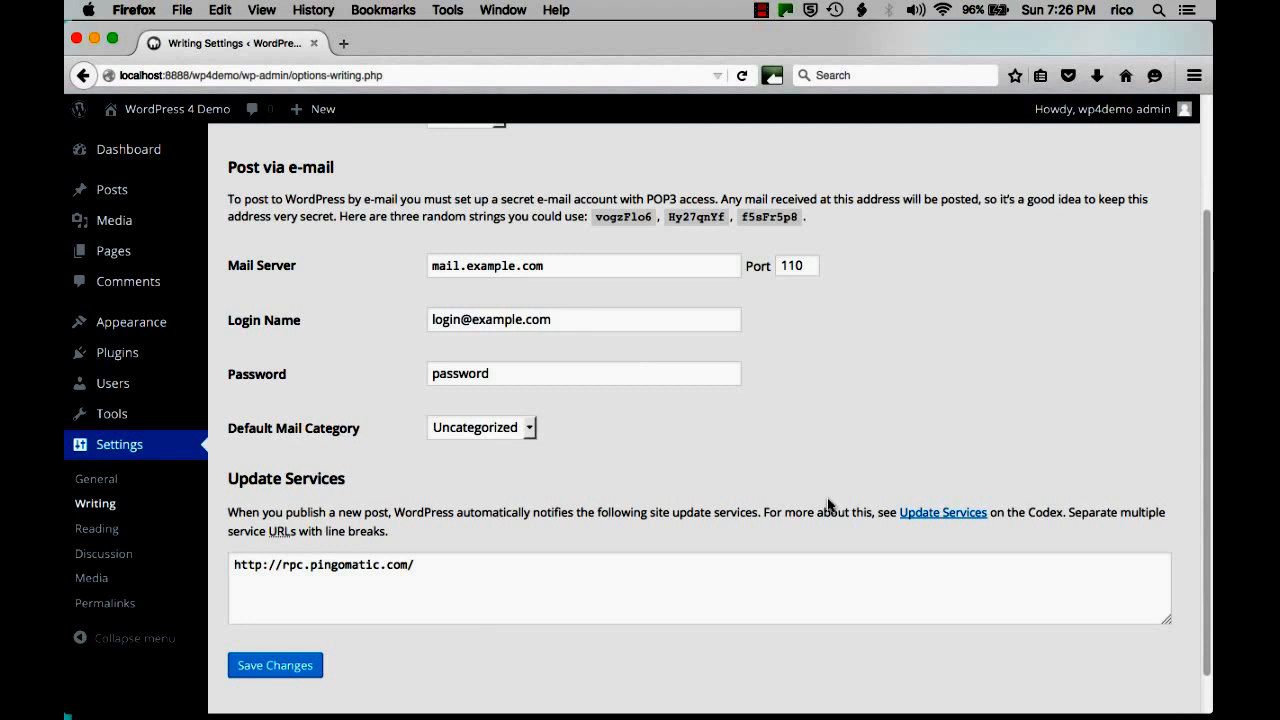
{"action": "left_click", "coordinate": [100, 530]}
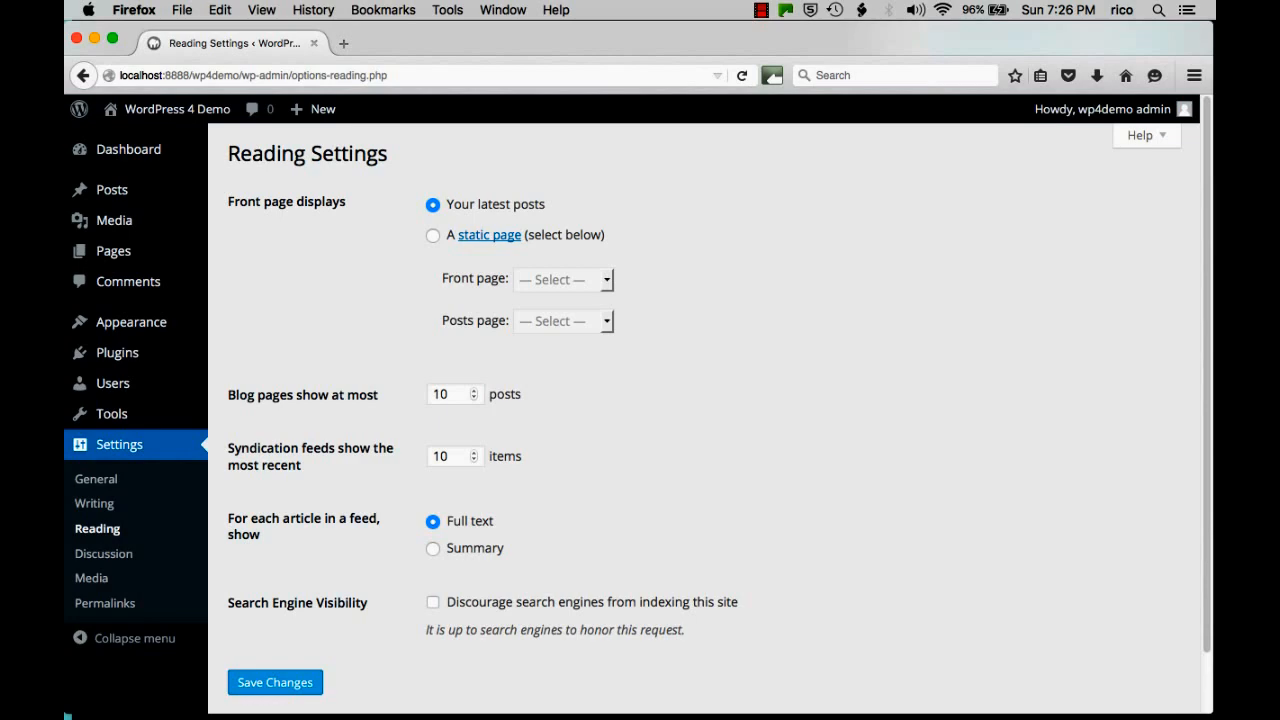
Make the front page the static Sample Page and save the Reading Settings.
{"action": "key", "text": "ctrl+Left"}
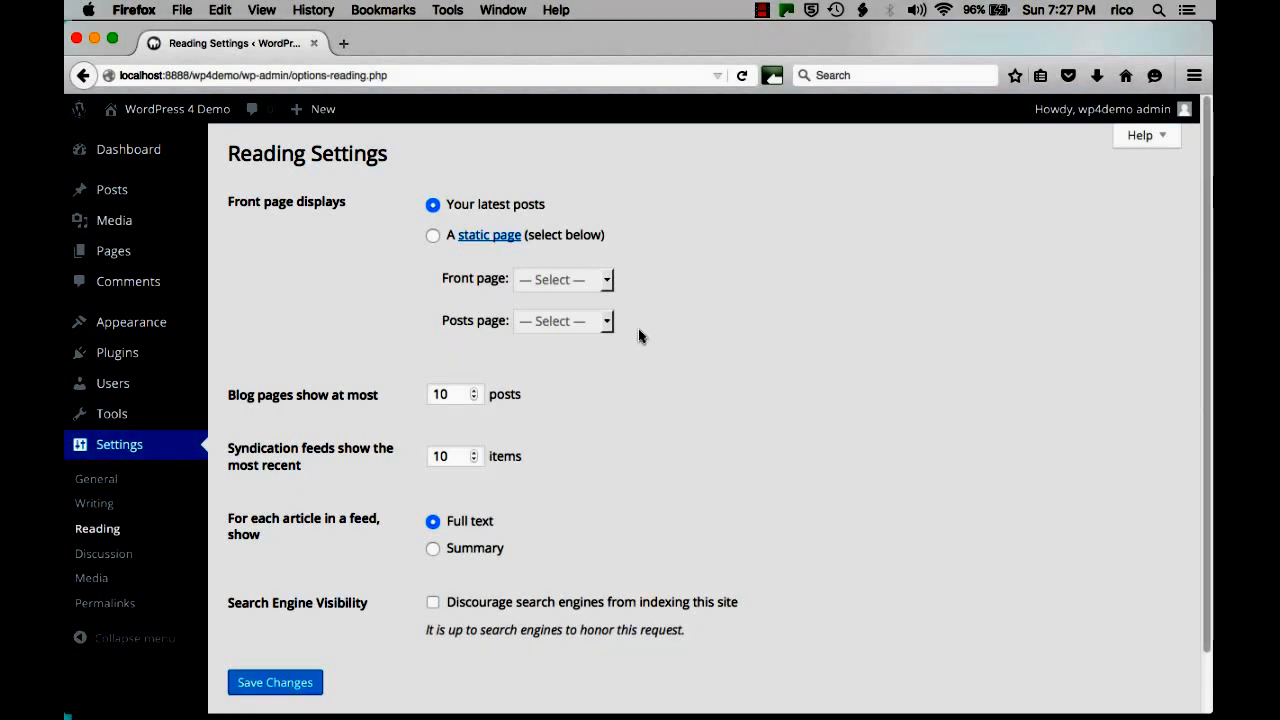
{"action": "left_click", "coordinate": [432, 236]}
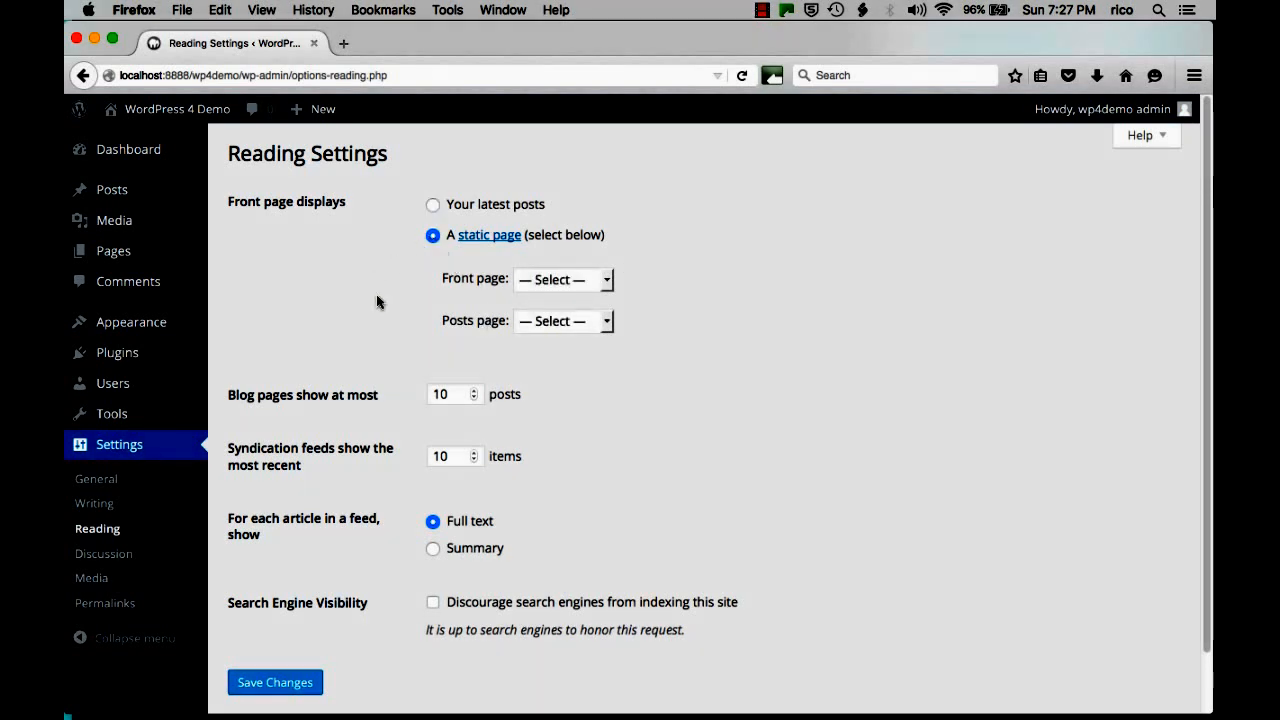
{"action": "left_click", "coordinate": [563, 280]}
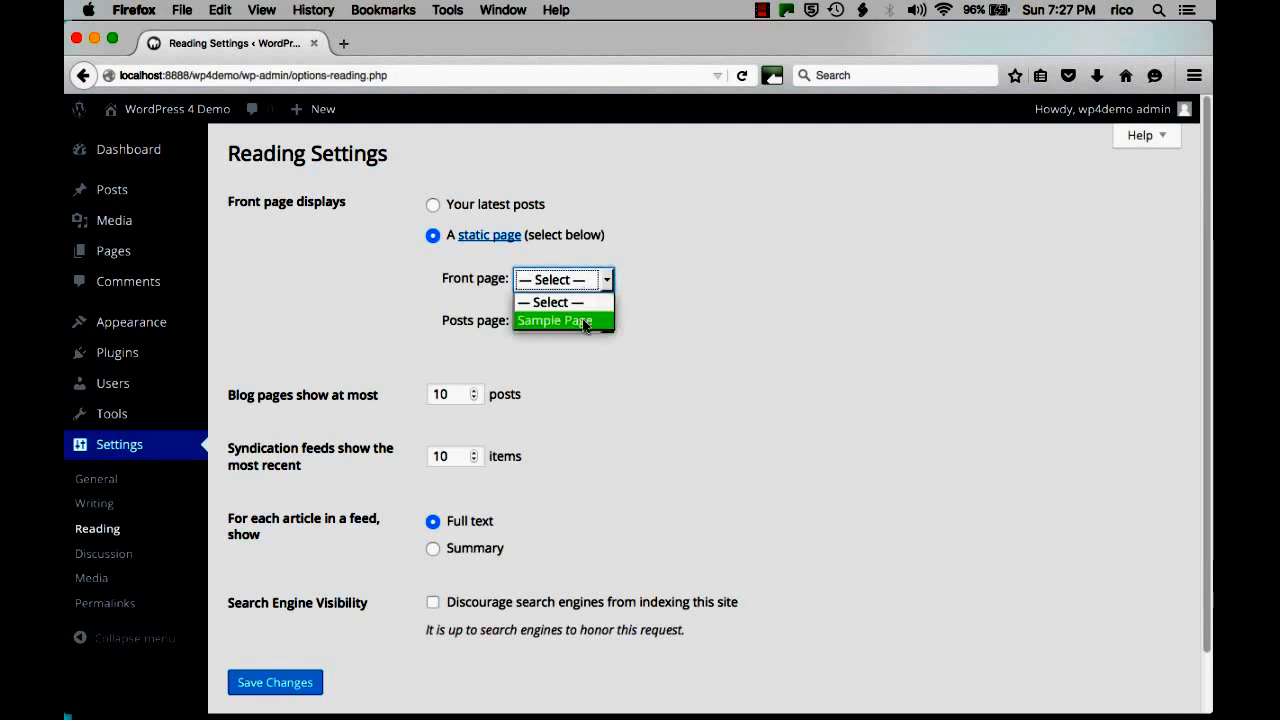
{"action": "left_click", "coordinate": [557, 320]}
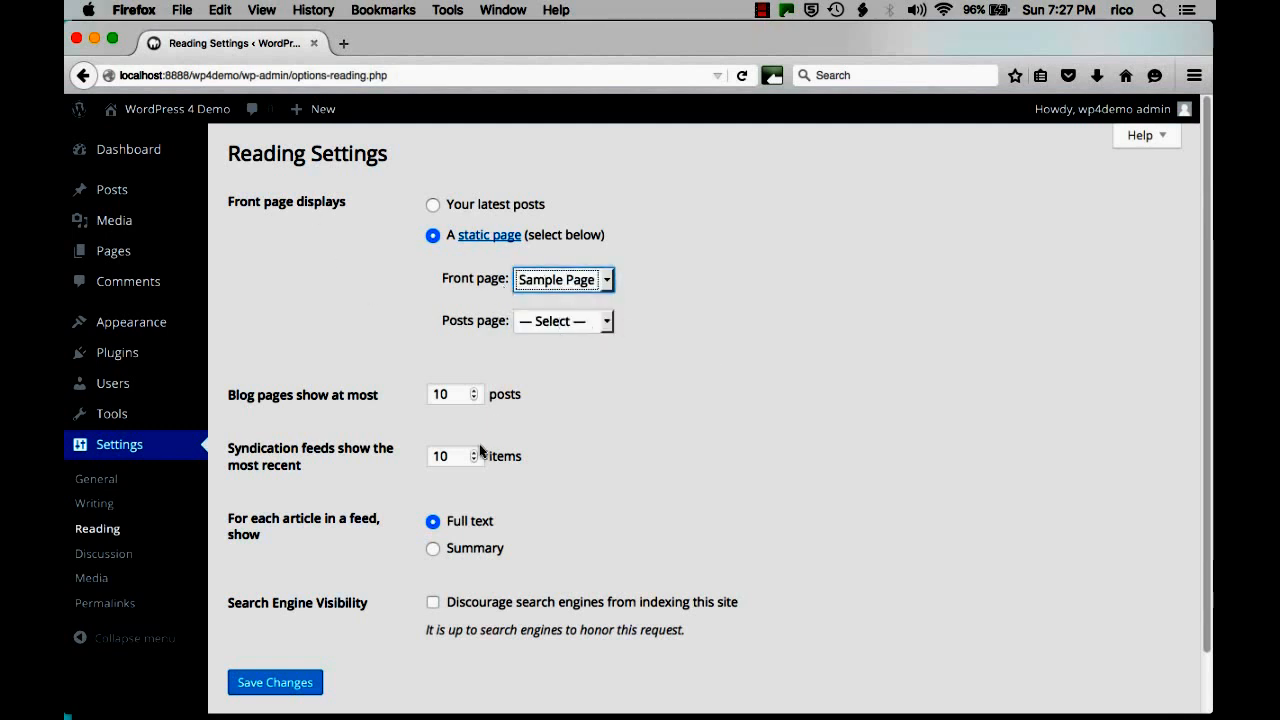
{"action": "left_click", "coordinate": [308, 676]}
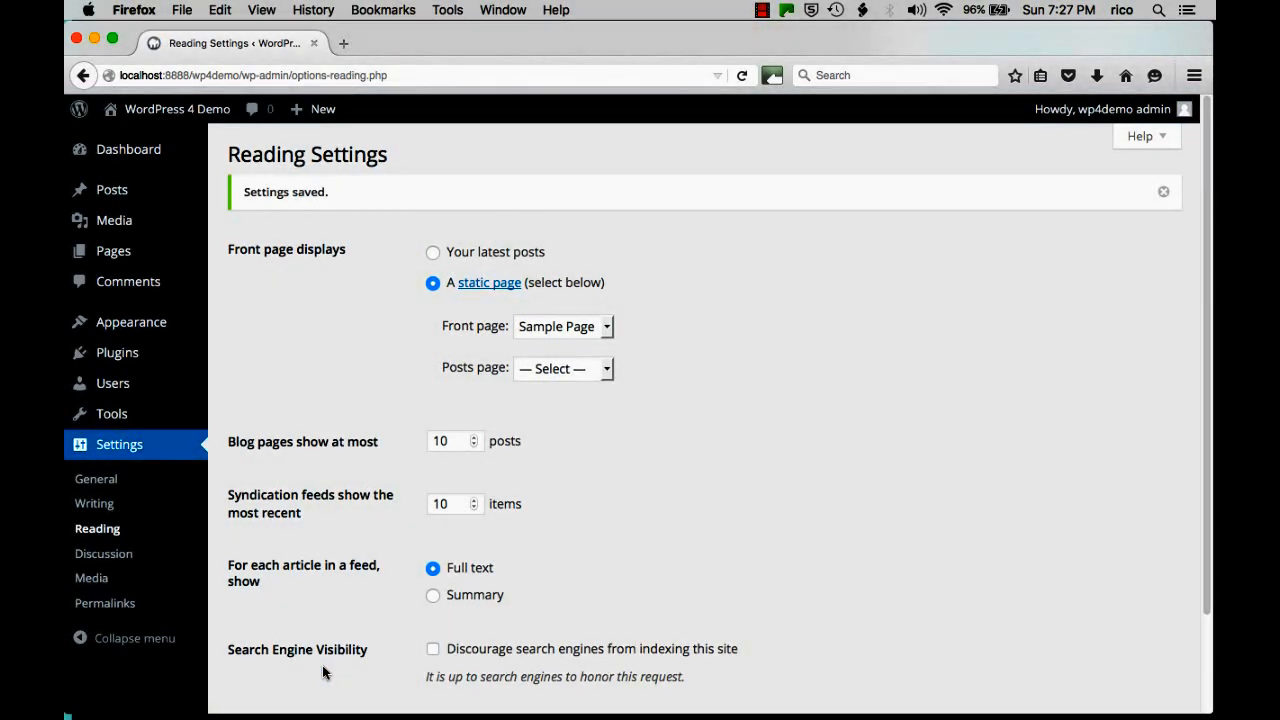
{"action": "key", "text": "ctrl+Left"}
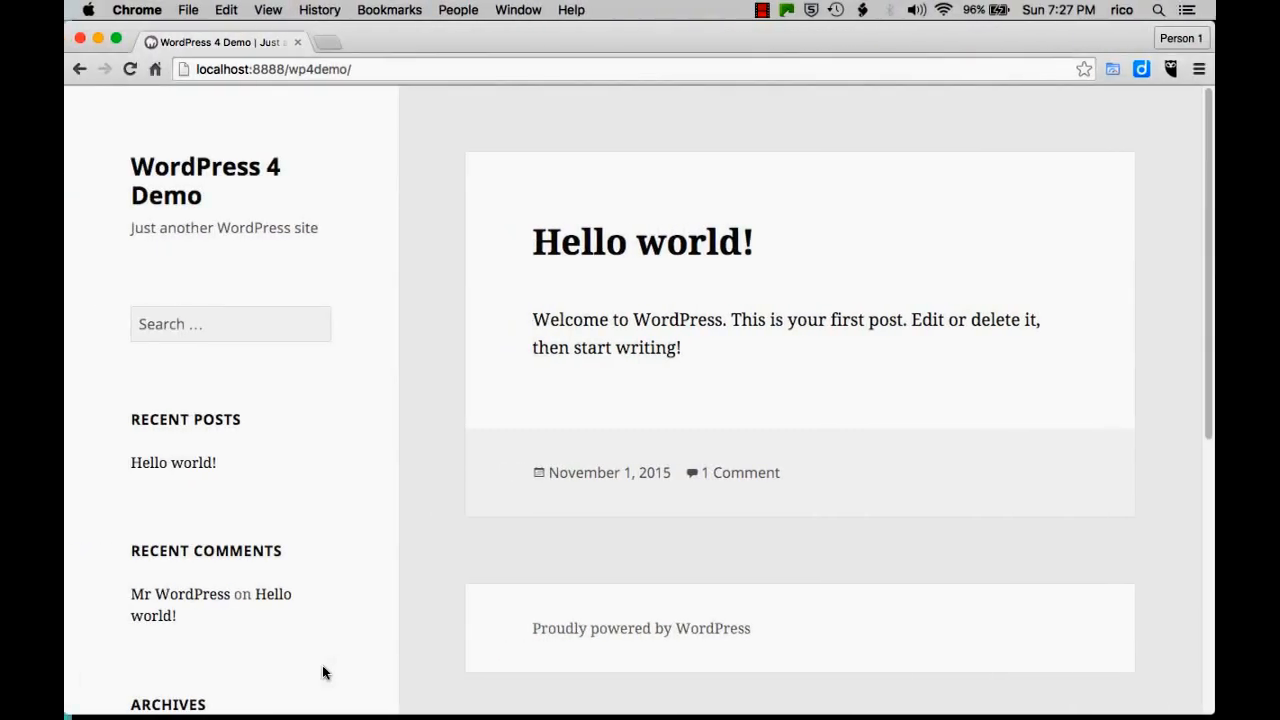
Reload the live site in Chrome to see Sample Page as the front page, then return to Firefox.
{"action": "key", "text": "super+r"}
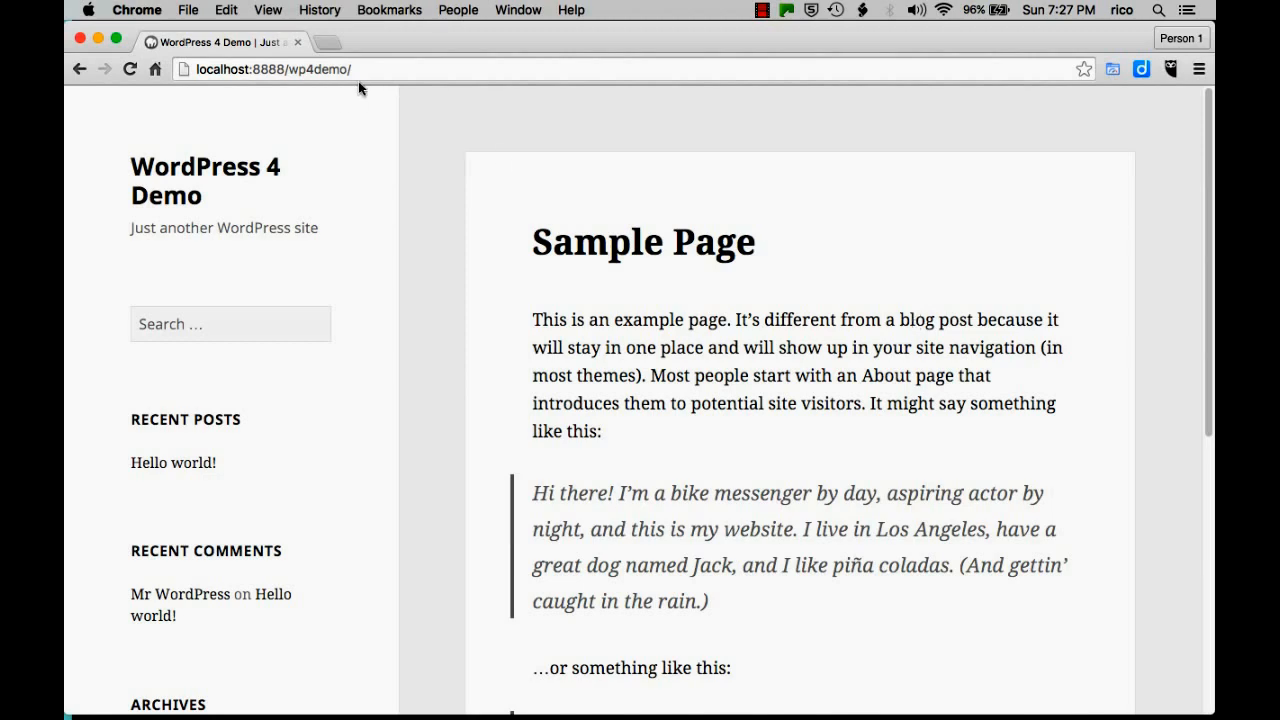
{"action": "scroll", "coordinate": [880, 547], "scroll_direction": "down", "scroll_amount": 10}
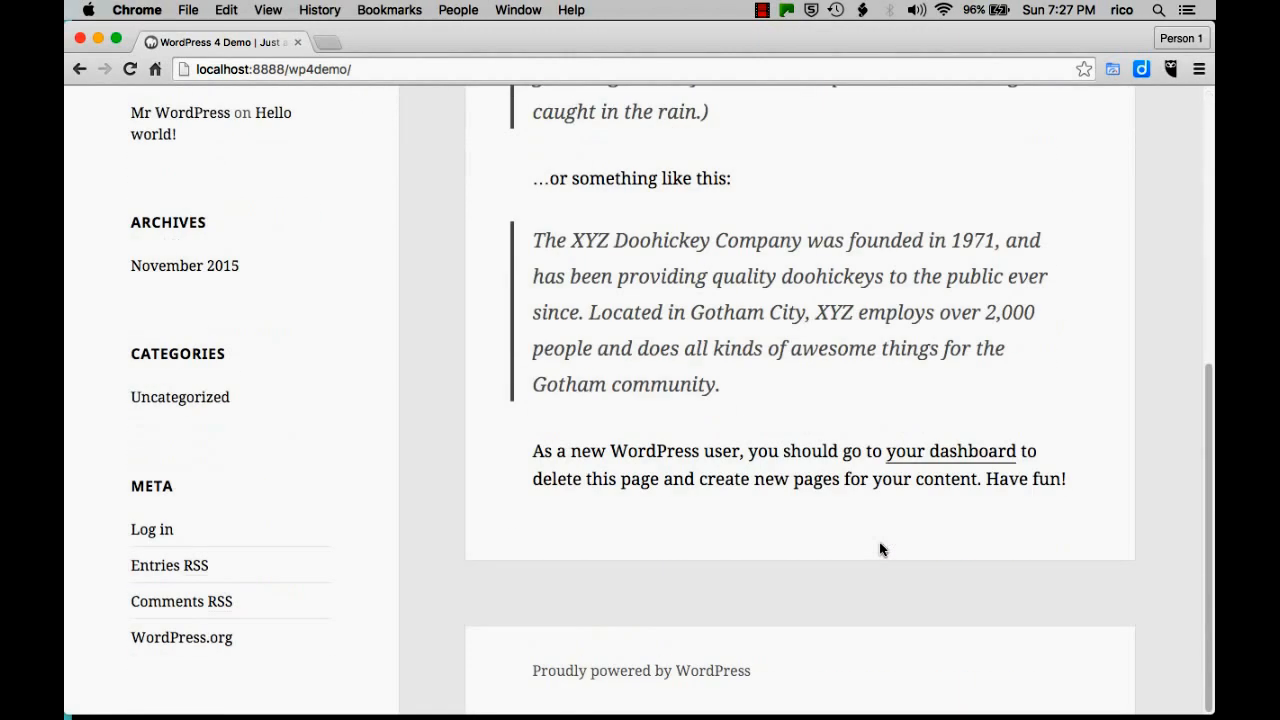
{"action": "scroll", "coordinate": [880, 547], "scroll_direction": "up", "scroll_amount": 10}
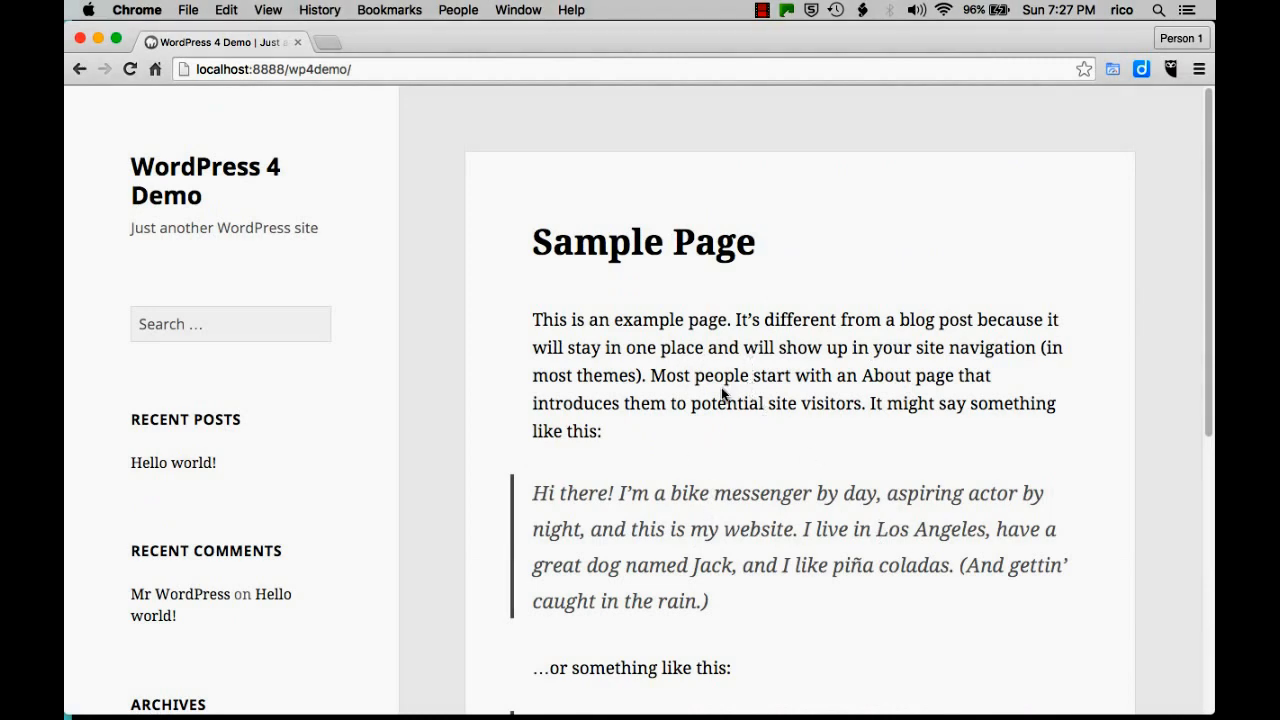
{"action": "key", "text": "ctrl+Right"}
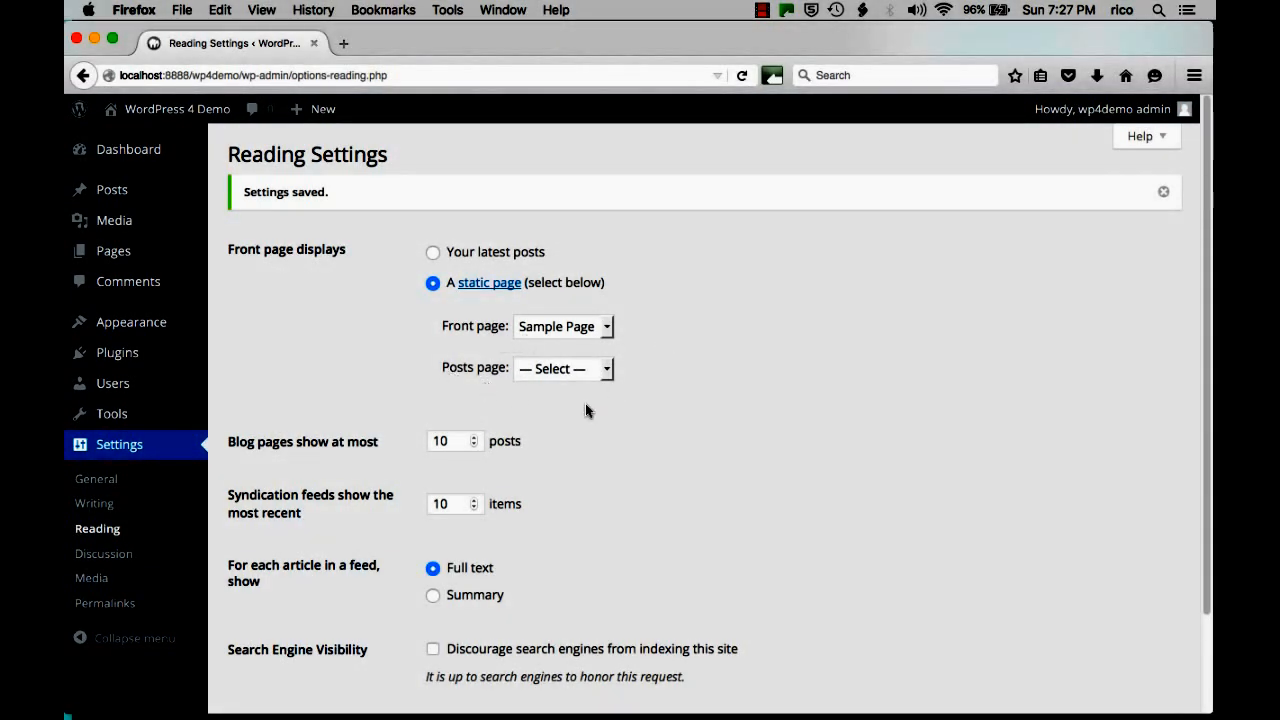
Keep no posts page, 10 posts per page and search indexing allowed, then save Reading Settings.
{"action": "left_click", "coordinate": [606, 369]}
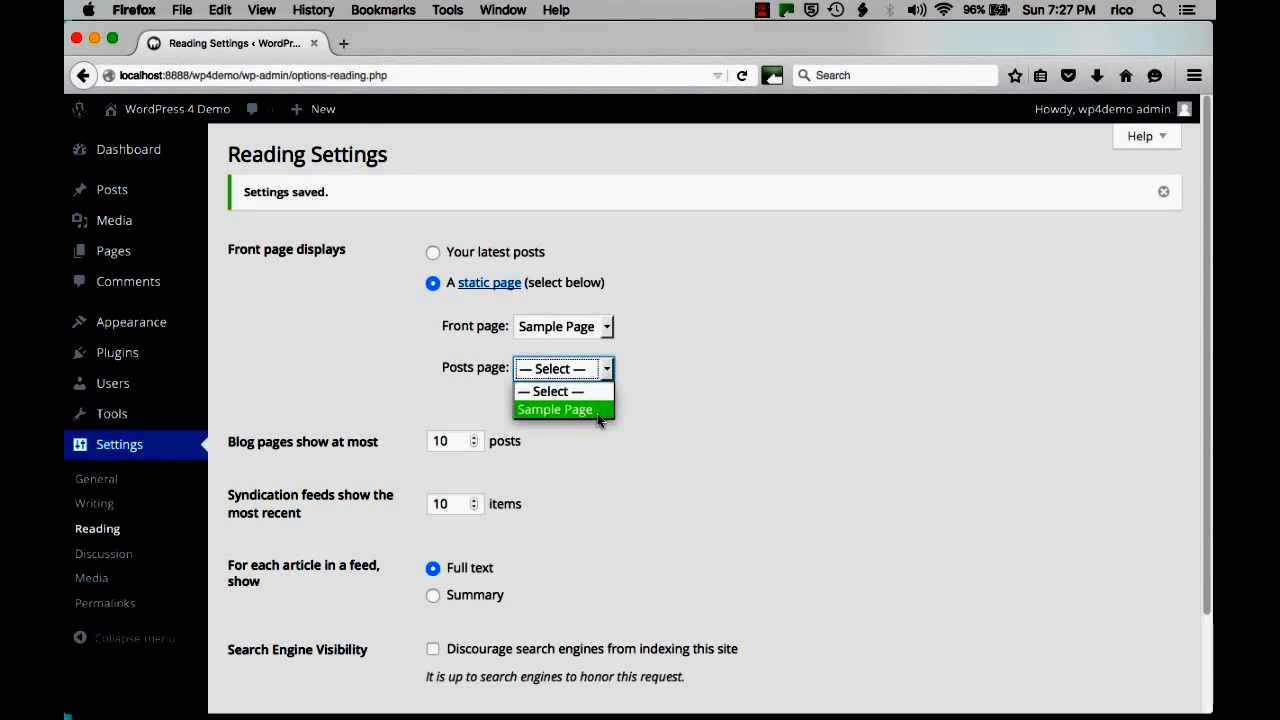
{"action": "left_click", "coordinate": [798, 398]}
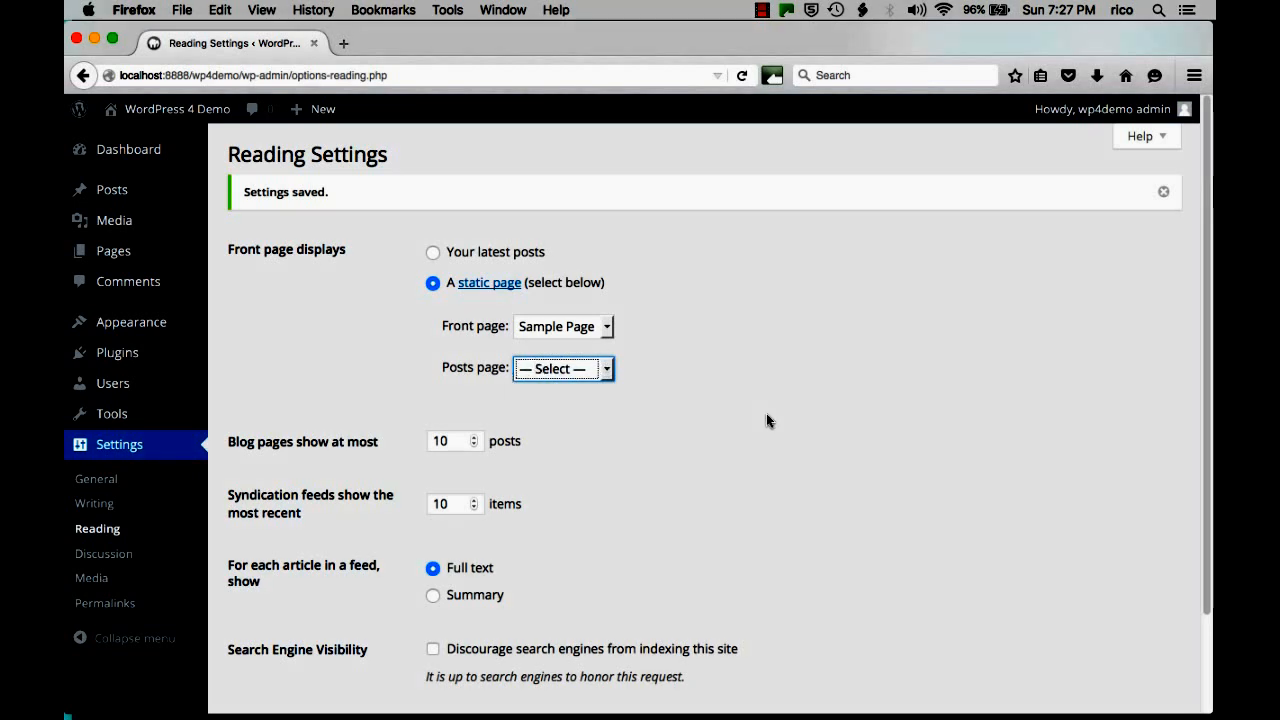
{"action": "scroll", "coordinate": [766, 420], "scroll_direction": "down", "scroll_amount": 3}
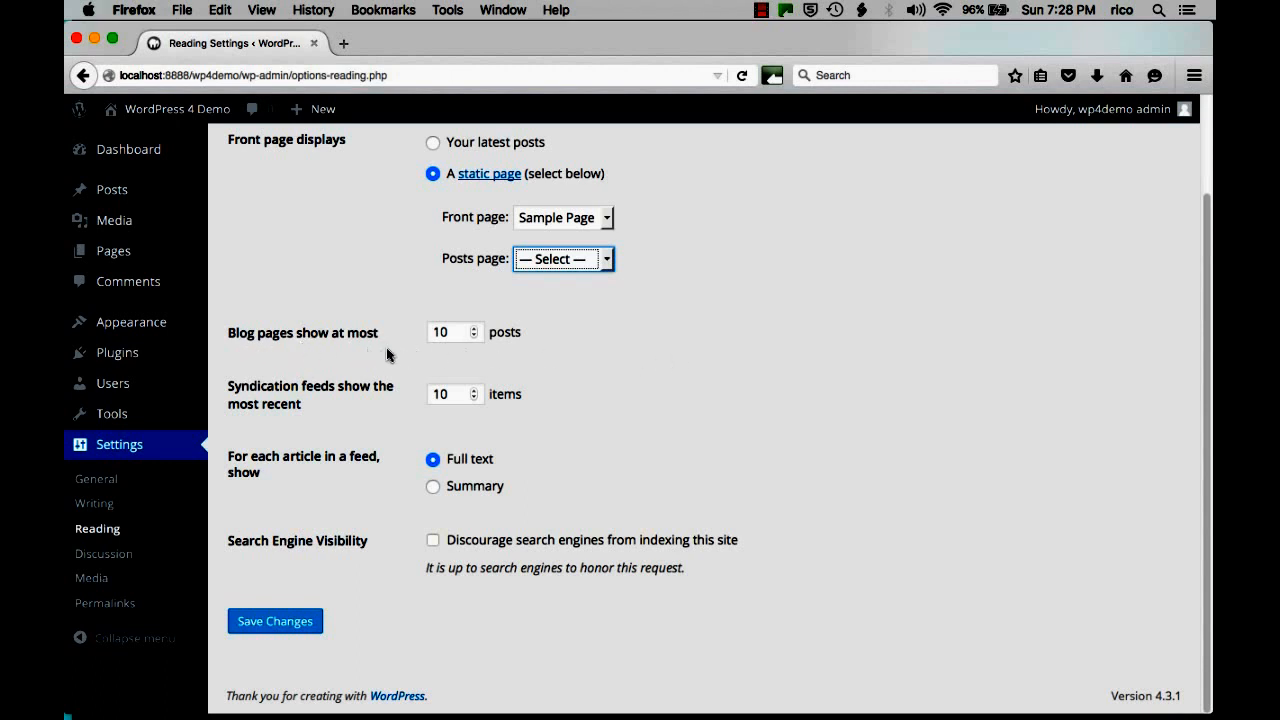
{"action": "left_click", "coordinate": [474, 336]}
{"action": "left_click", "coordinate": [474, 329]}
{"action": "left_click", "coordinate": [432, 540]}
{"action": "left_click", "coordinate": [432, 540]}
{"action": "key", "text": "Return"}
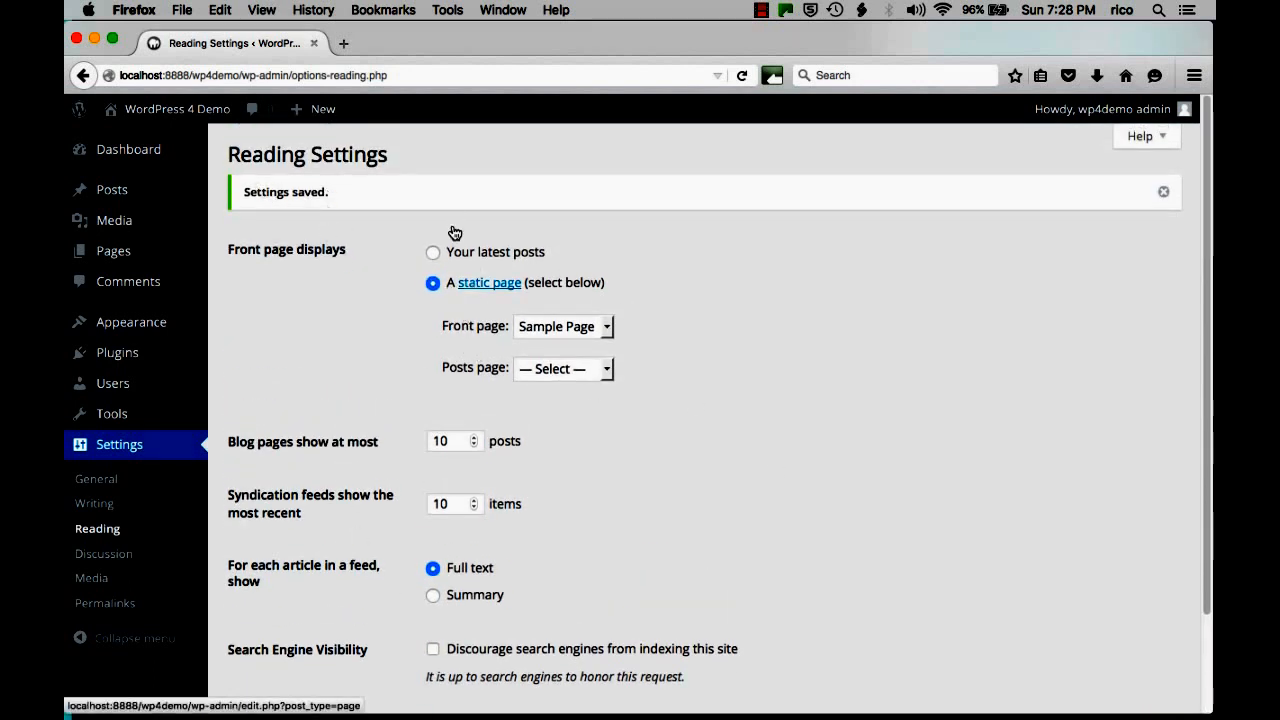
{"action": "scroll", "coordinate": [329, 350], "scroll_direction": "down", "scroll_amount": 3}
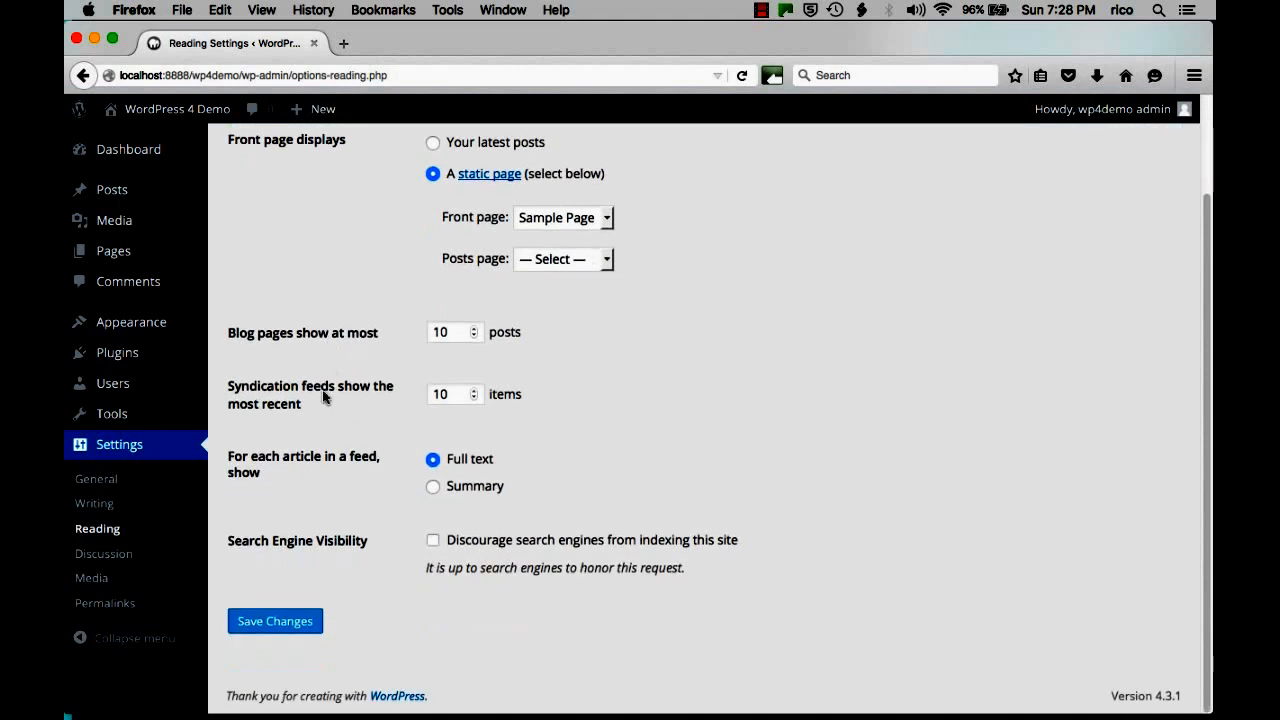
Open Discussion Settings and tick 'Allow people to post comments on new articles'.
{"action": "left_click", "coordinate": [104, 556]}
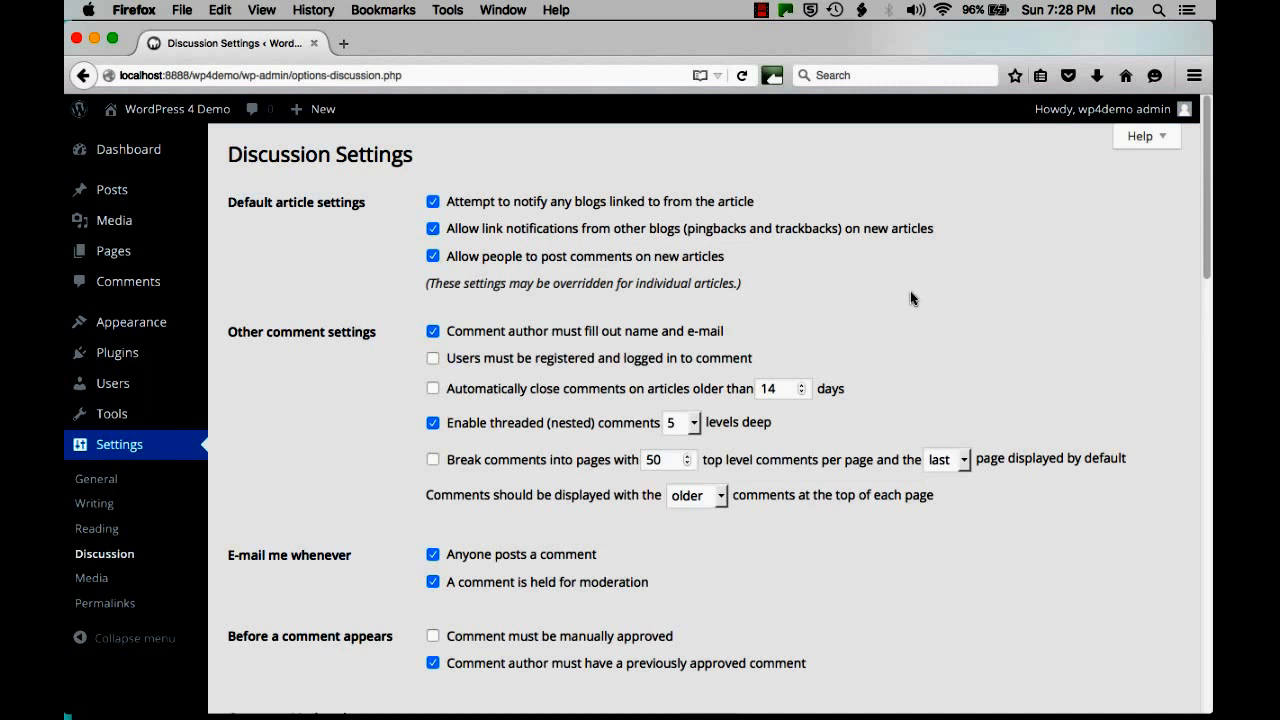
{"action": "scroll", "coordinate": [911, 299], "scroll_direction": "down", "scroll_amount": 1}
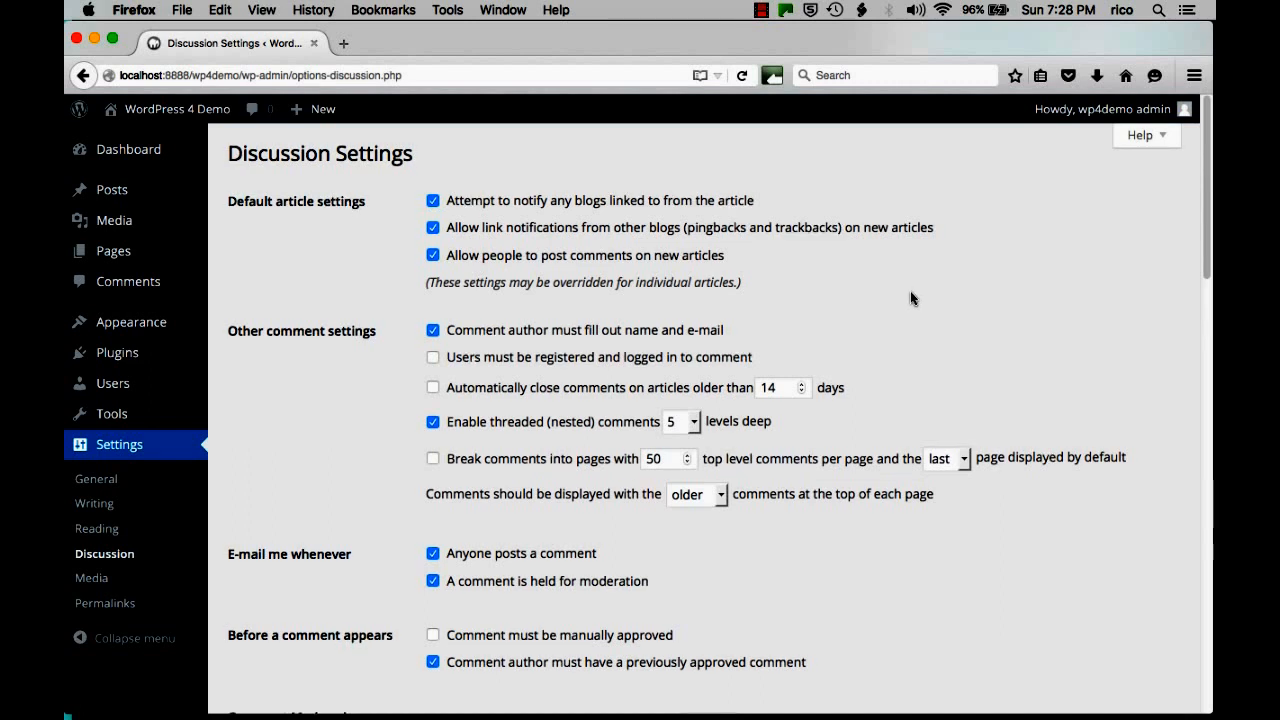
{"action": "scroll", "coordinate": [910, 297], "scroll_direction": "down", "scroll_amount": 1}
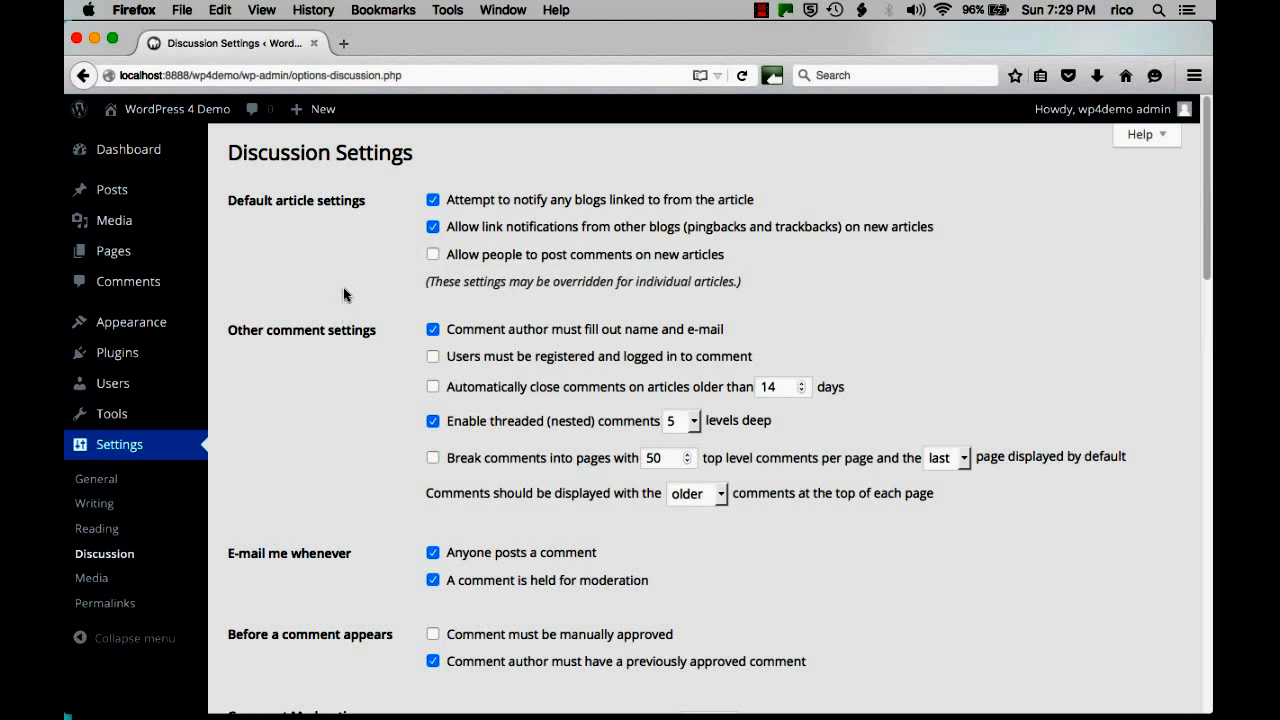
{"action": "left_click", "coordinate": [434, 256]}
{"action": "scroll", "coordinate": [1051, 262], "scroll_direction": "down", "scroll_amount": 1}
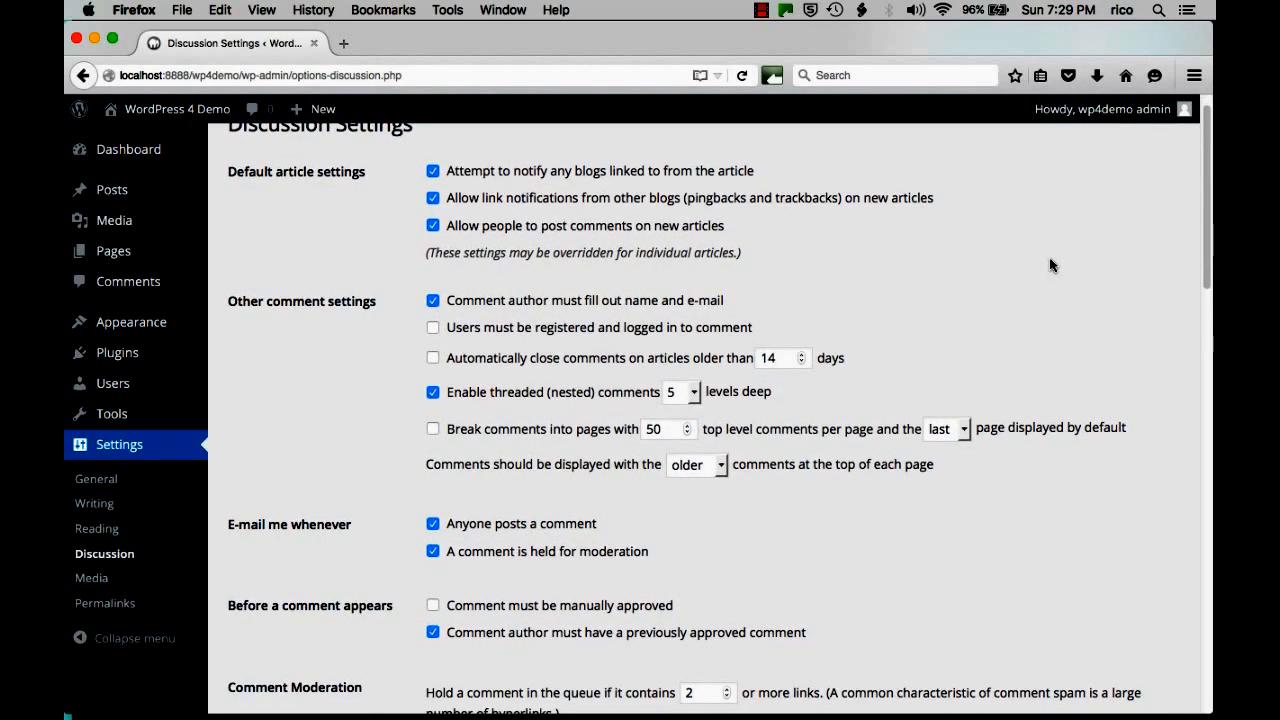
{"action": "scroll", "coordinate": [1050, 265], "scroll_direction": "down", "scroll_amount": 1}
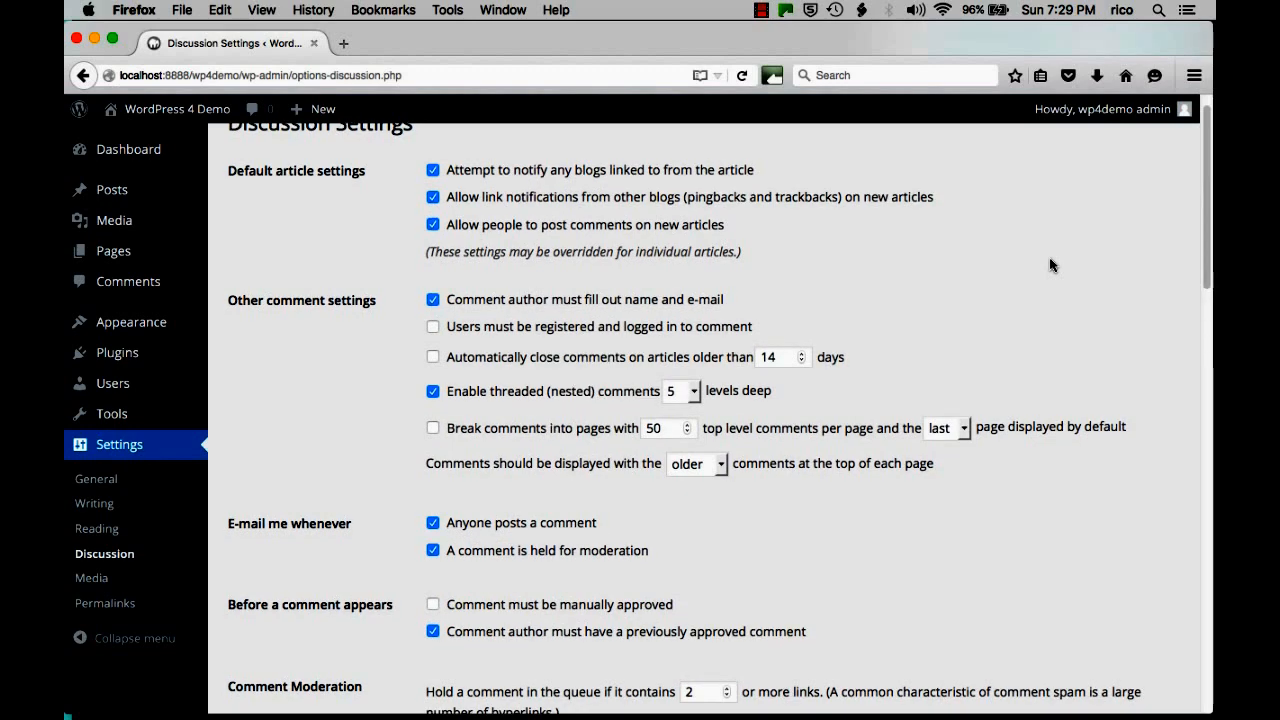
{"action": "scroll", "coordinate": [1050, 265], "scroll_direction": "down", "scroll_amount": 1}
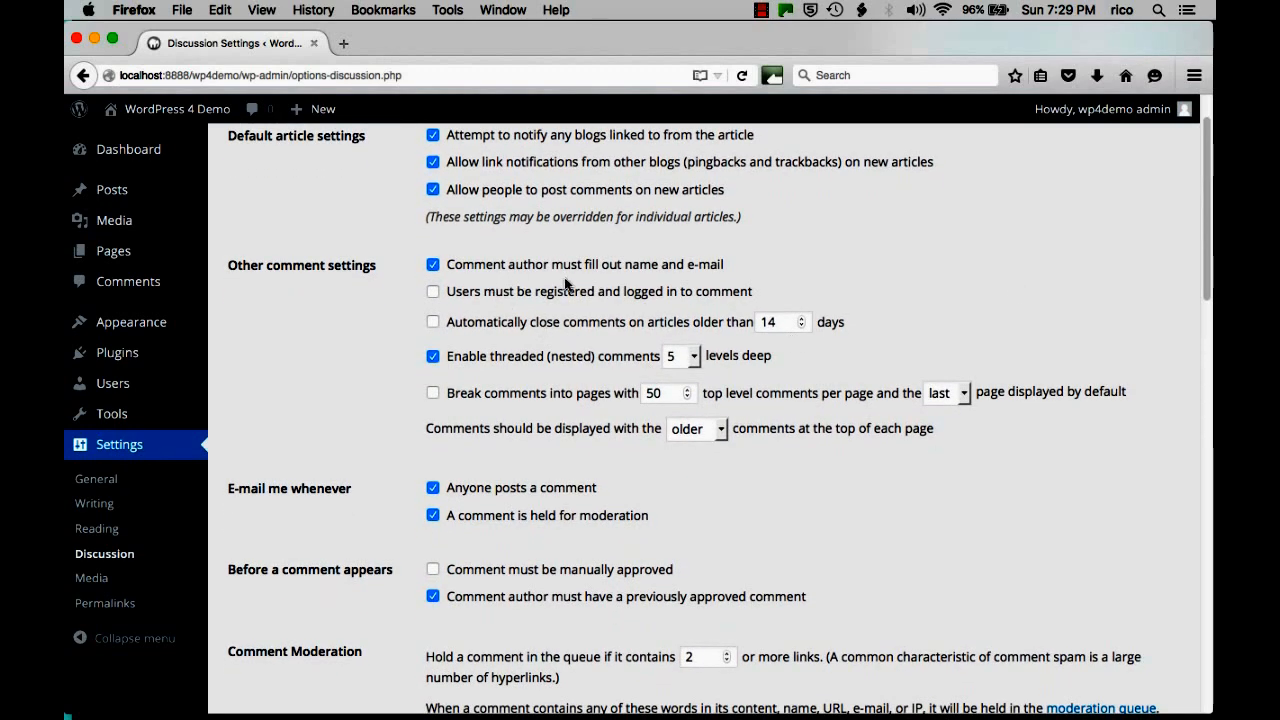
{"action": "scroll", "coordinate": [785, 281], "scroll_direction": "down", "scroll_amount": 1}
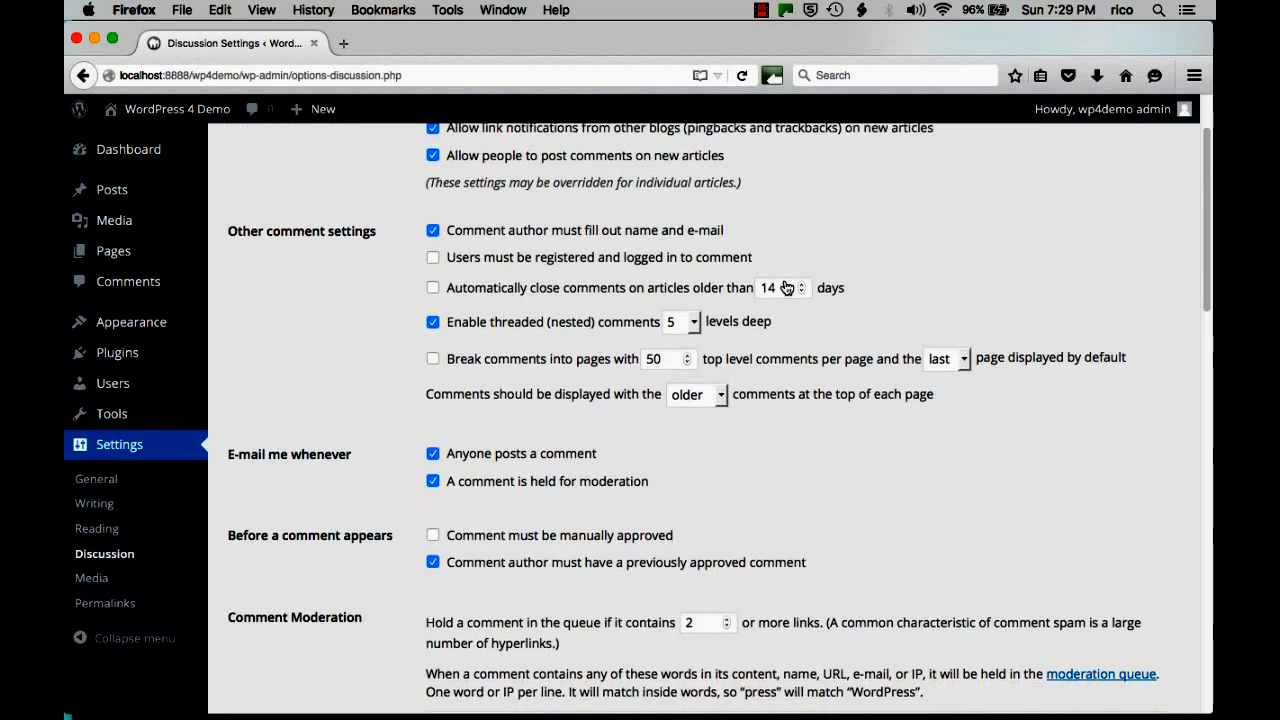
{"action": "scroll", "coordinate": [566, 370], "scroll_direction": "down", "scroll_amount": 1}
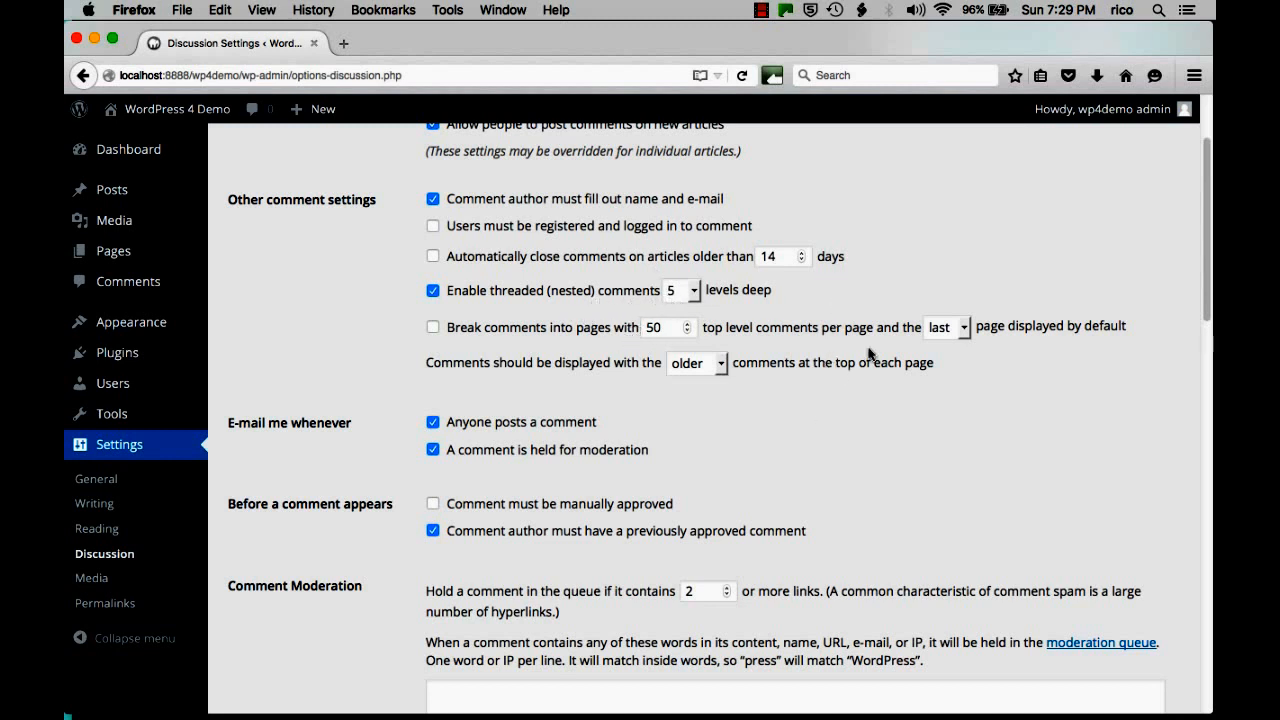
{"action": "scroll", "coordinate": [416, 349], "scroll_direction": "down", "scroll_amount": 2}
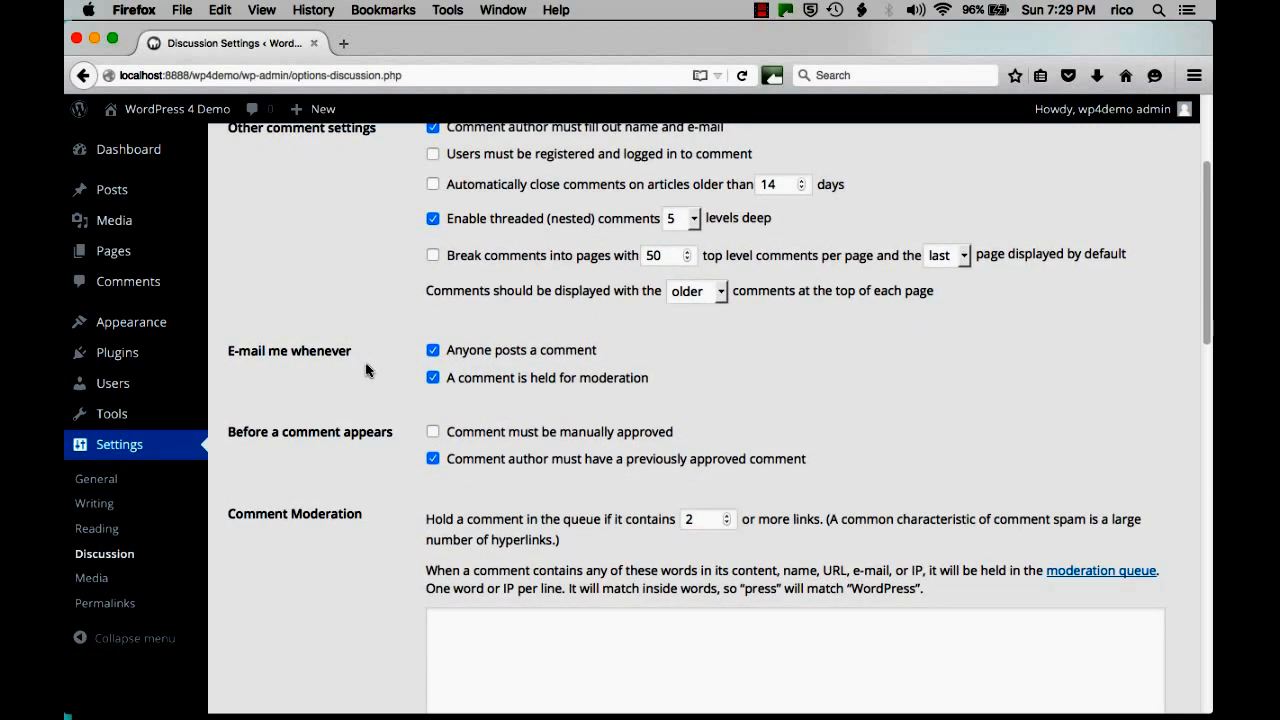
{"action": "scroll", "coordinate": [370, 373], "scroll_direction": "down", "scroll_amount": 1}
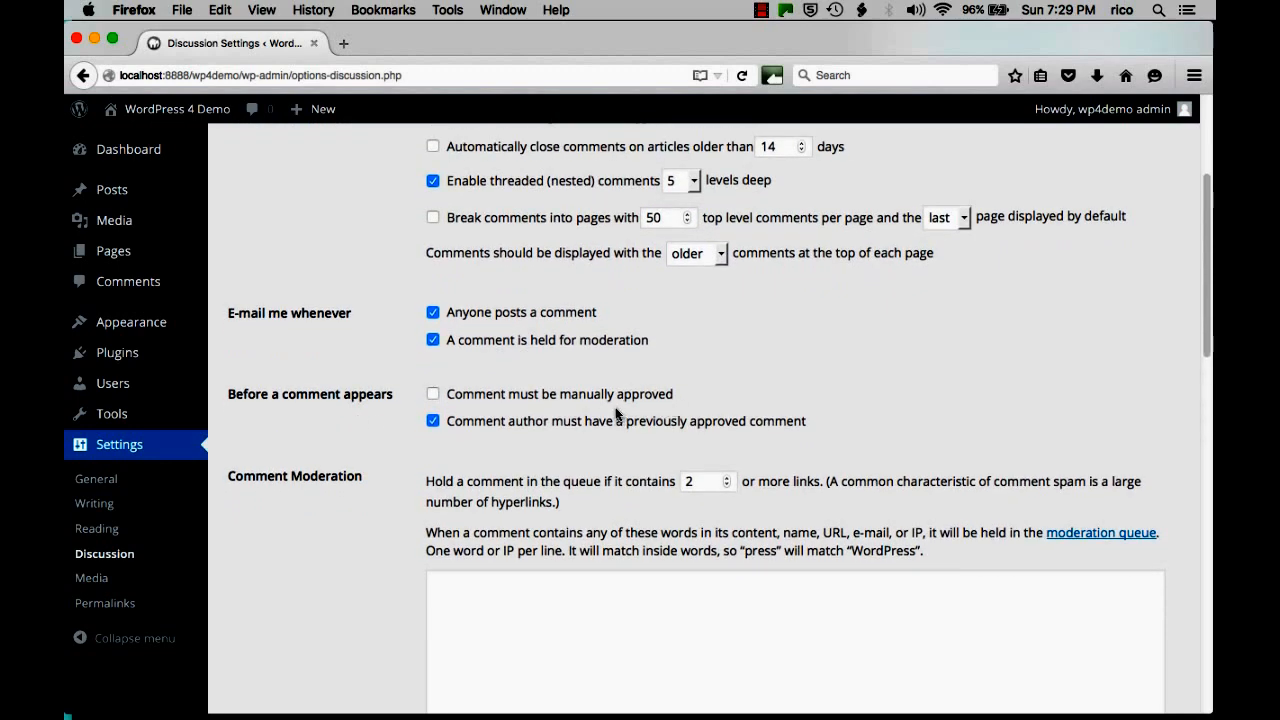
{"action": "scroll", "coordinate": [1016, 327], "scroll_direction": "down", "scroll_amount": 1}
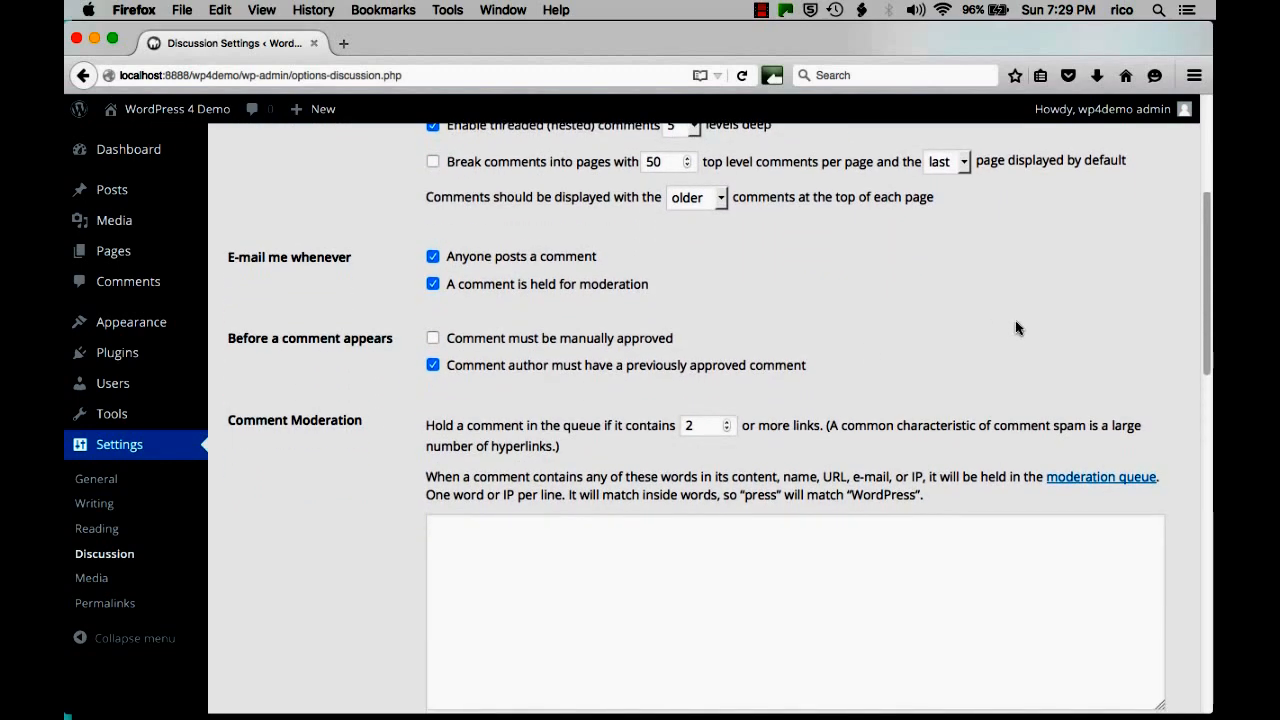
{"action": "scroll", "coordinate": [1017, 327], "scroll_direction": "down", "scroll_amount": 1}
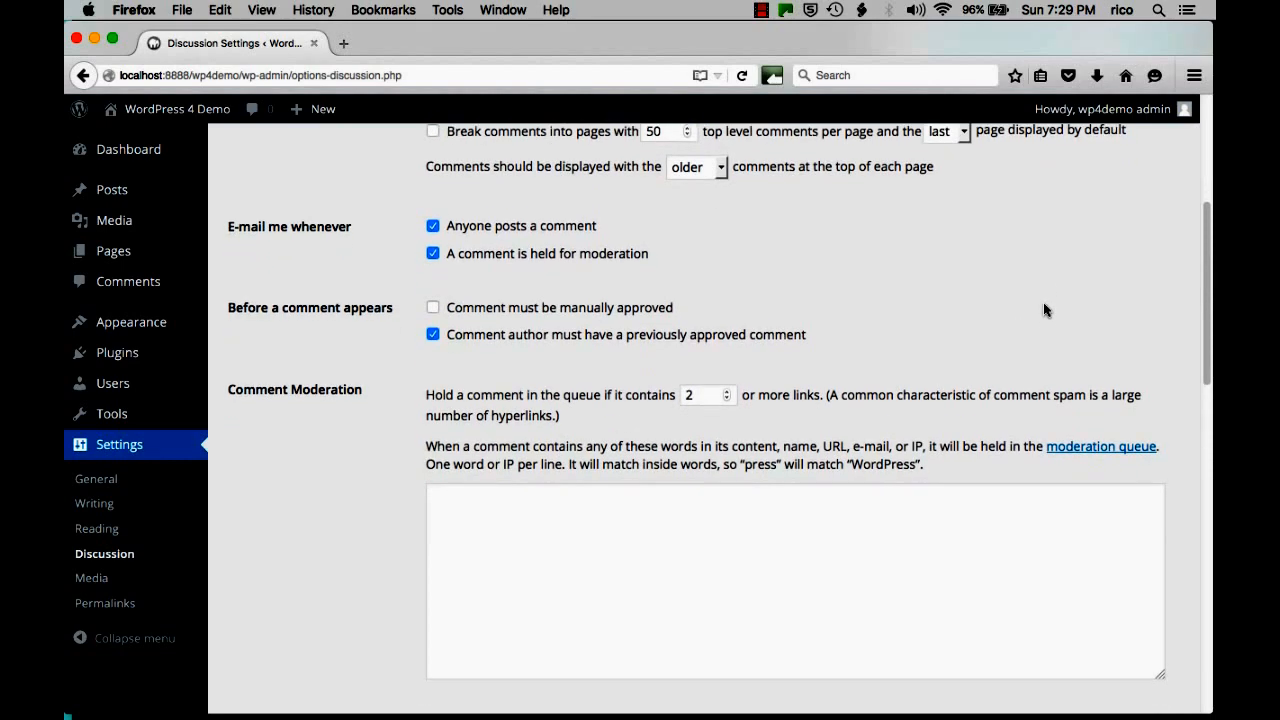
{"action": "scroll", "coordinate": [1044, 299], "scroll_direction": "down", "scroll_amount": 2}
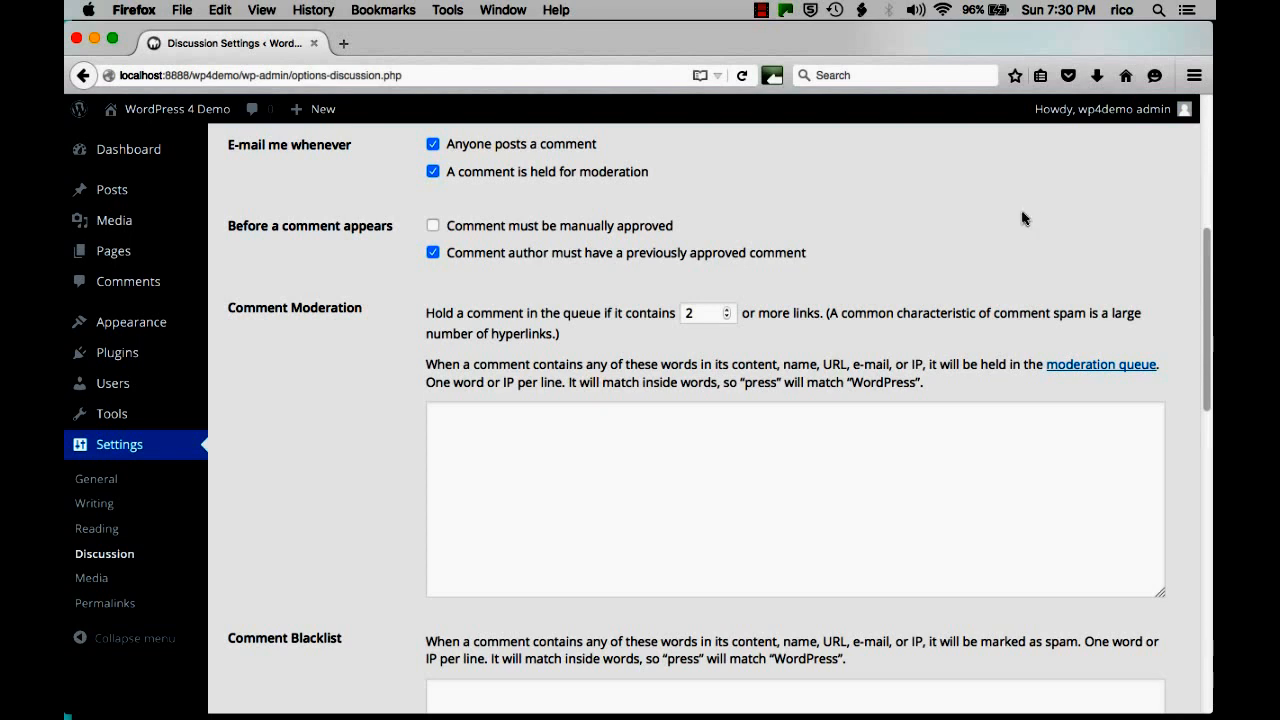
{"action": "scroll", "coordinate": [786, 366], "scroll_direction": "down", "scroll_amount": 2}
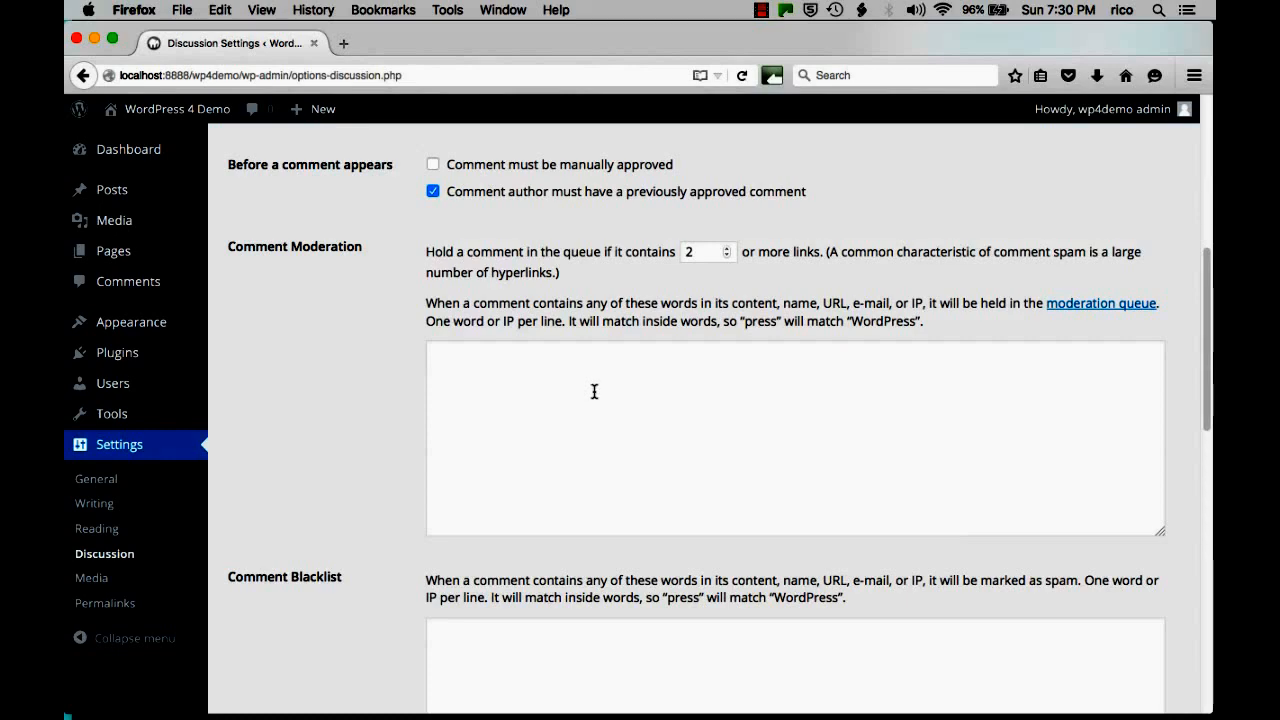
{"action": "scroll", "coordinate": [591, 400], "scroll_direction": "down", "scroll_amount": 5}
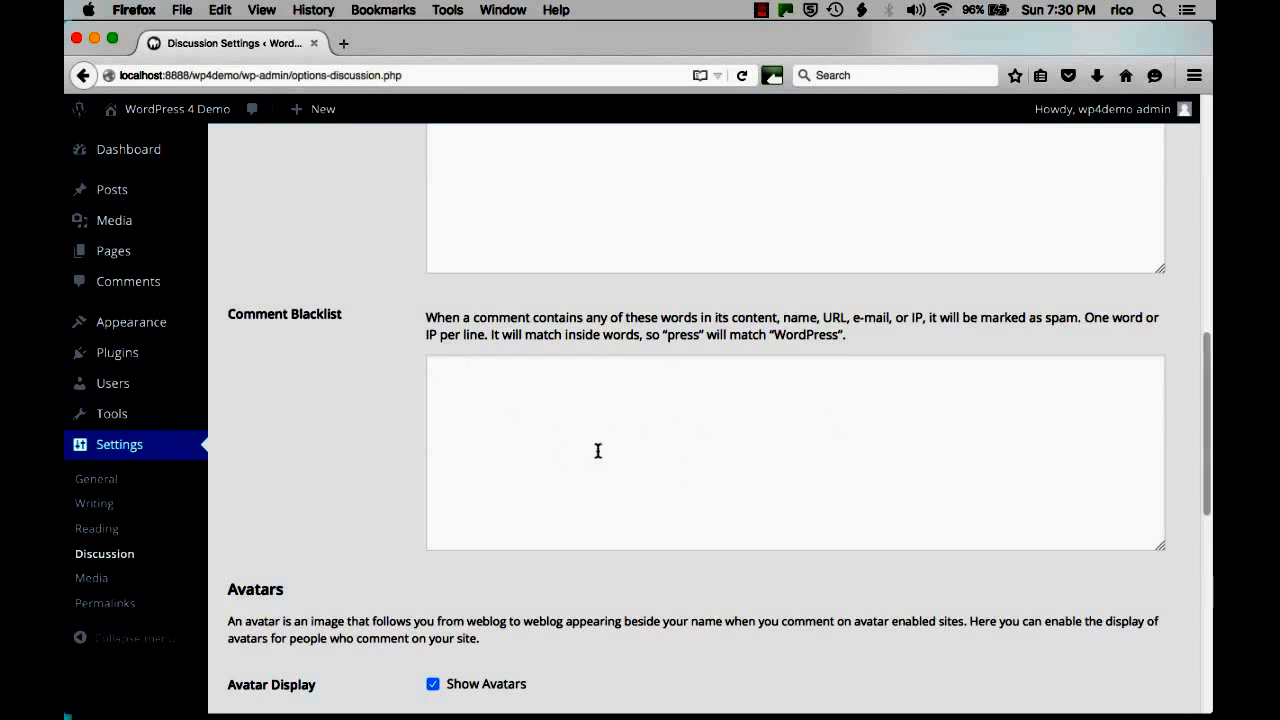
{"action": "scroll", "coordinate": [778, 480], "scroll_direction": "down", "scroll_amount": 3}
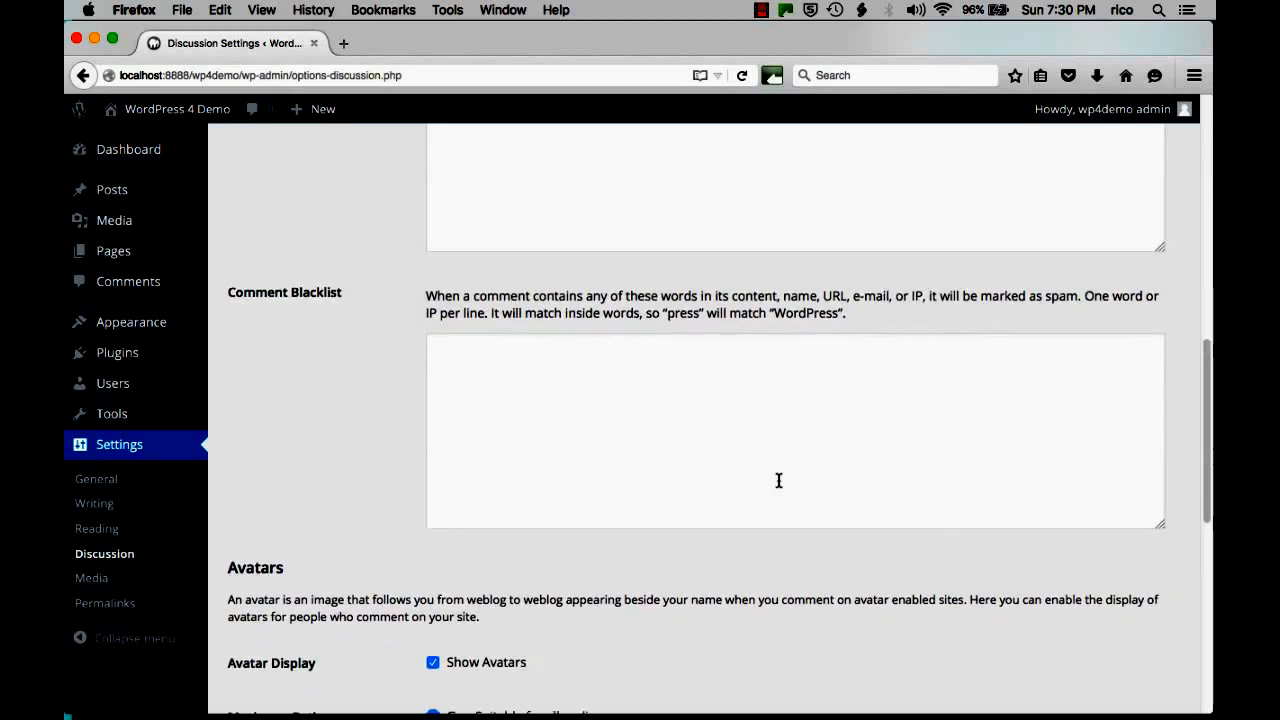
{"action": "scroll", "coordinate": [778, 485], "scroll_direction": "down", "scroll_amount": 5}
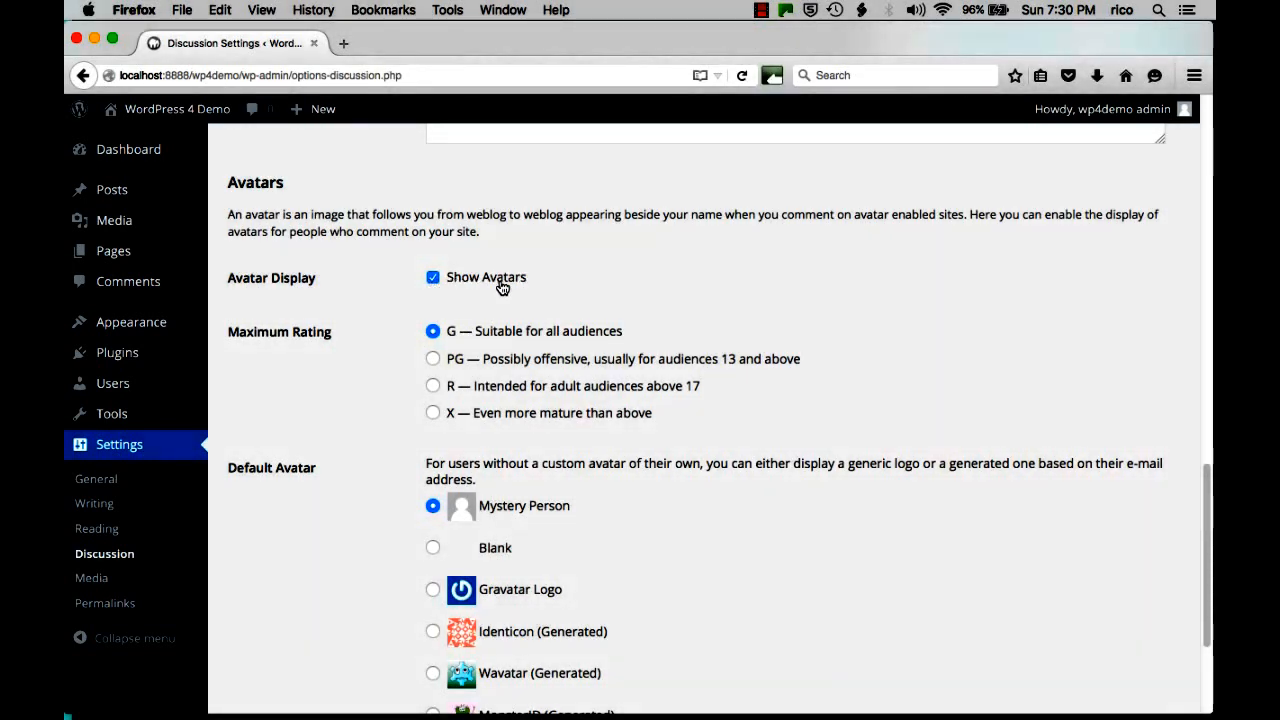
Make Gravatar Logo the default avatar, keep the maximum rating at G, and save the discussion settings.
{"action": "scroll", "coordinate": [648, 262], "scroll_direction": "down", "scroll_amount": 2}
{"action": "scroll", "coordinate": [648, 267], "scroll_direction": "down", "scroll_amount": 4}
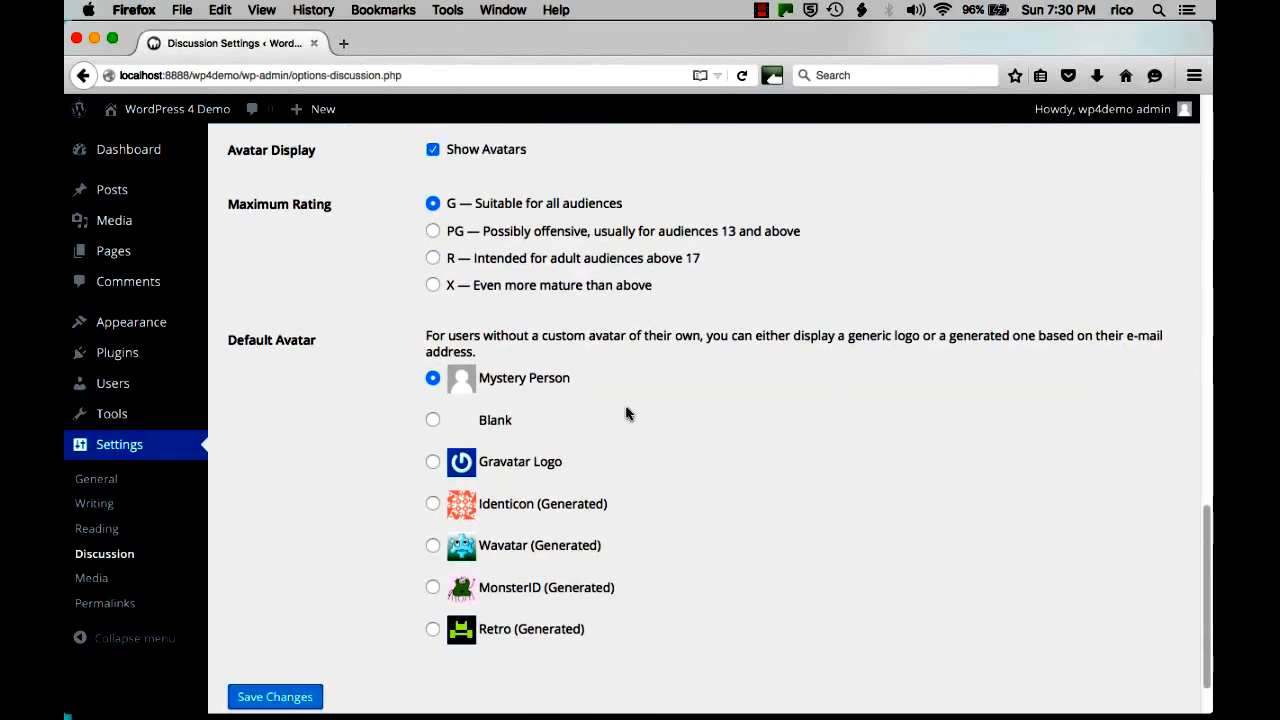
{"action": "left_click", "coordinate": [433, 462]}
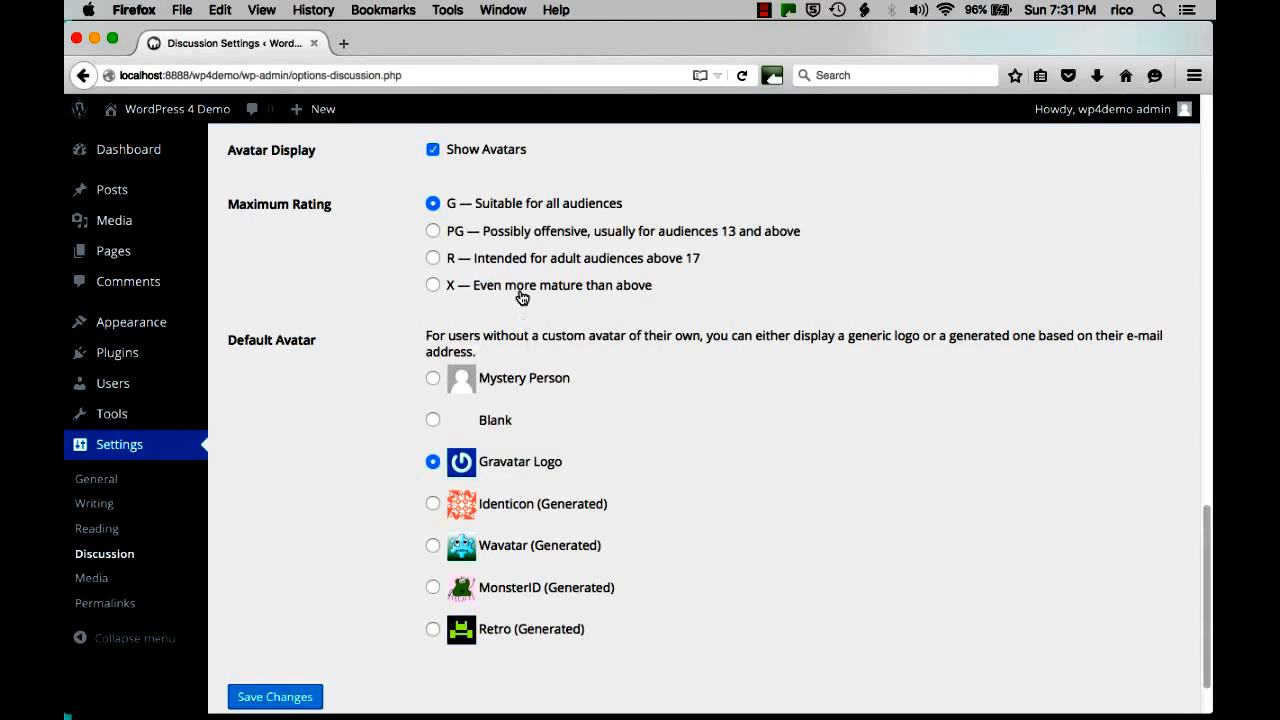
{"action": "left_click", "coordinate": [434, 287]}
{"action": "left_click", "coordinate": [433, 205]}
{"action": "scroll", "coordinate": [385, 355], "scroll_direction": "down", "scroll_amount": 1}
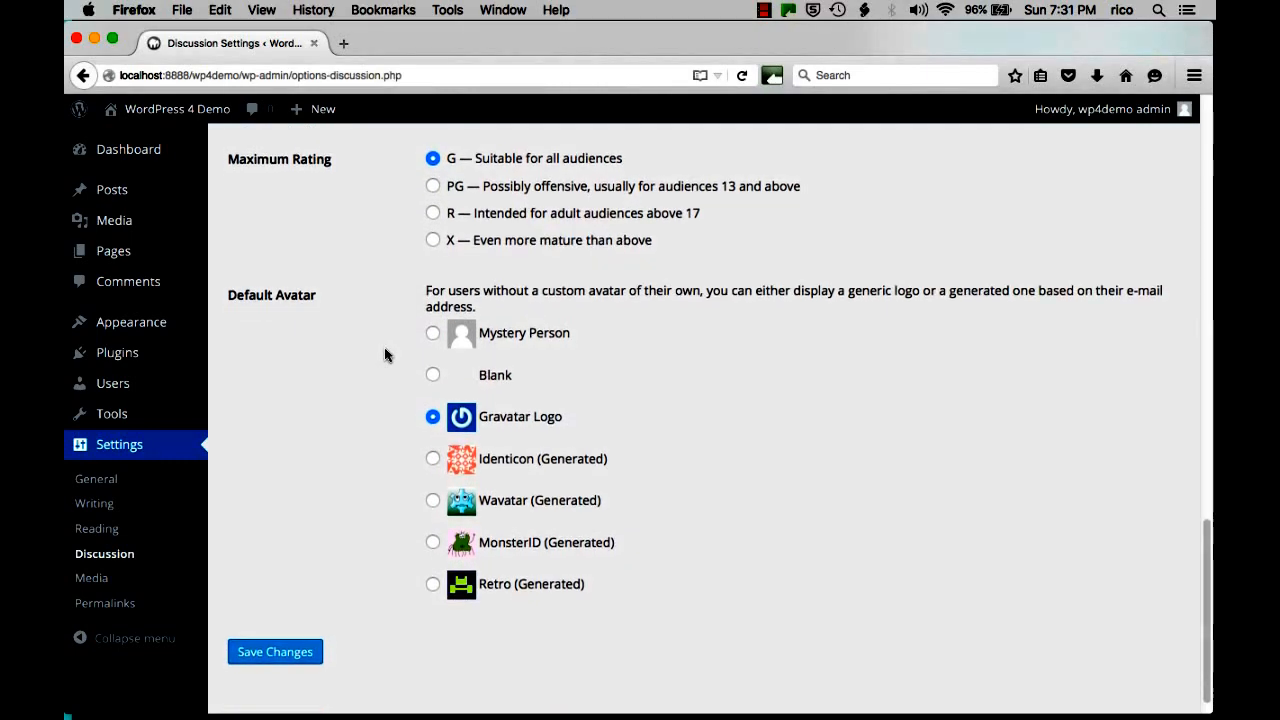
{"action": "scroll", "coordinate": [385, 355], "scroll_direction": "down", "scroll_amount": 1}
{"action": "left_click", "coordinate": [293, 622]}
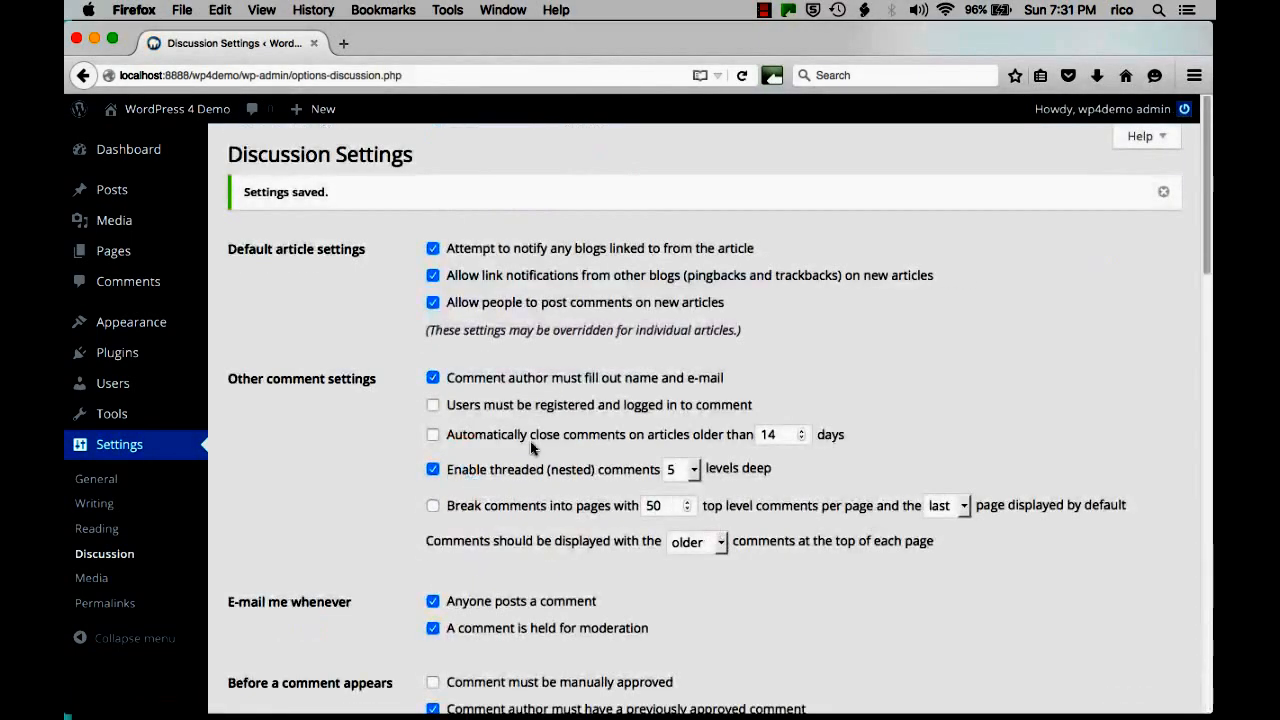
Review the Media Settings, leaving 150×150 thumbnails cropped to exact dimensions.
{"action": "left_click", "coordinate": [110, 582]}
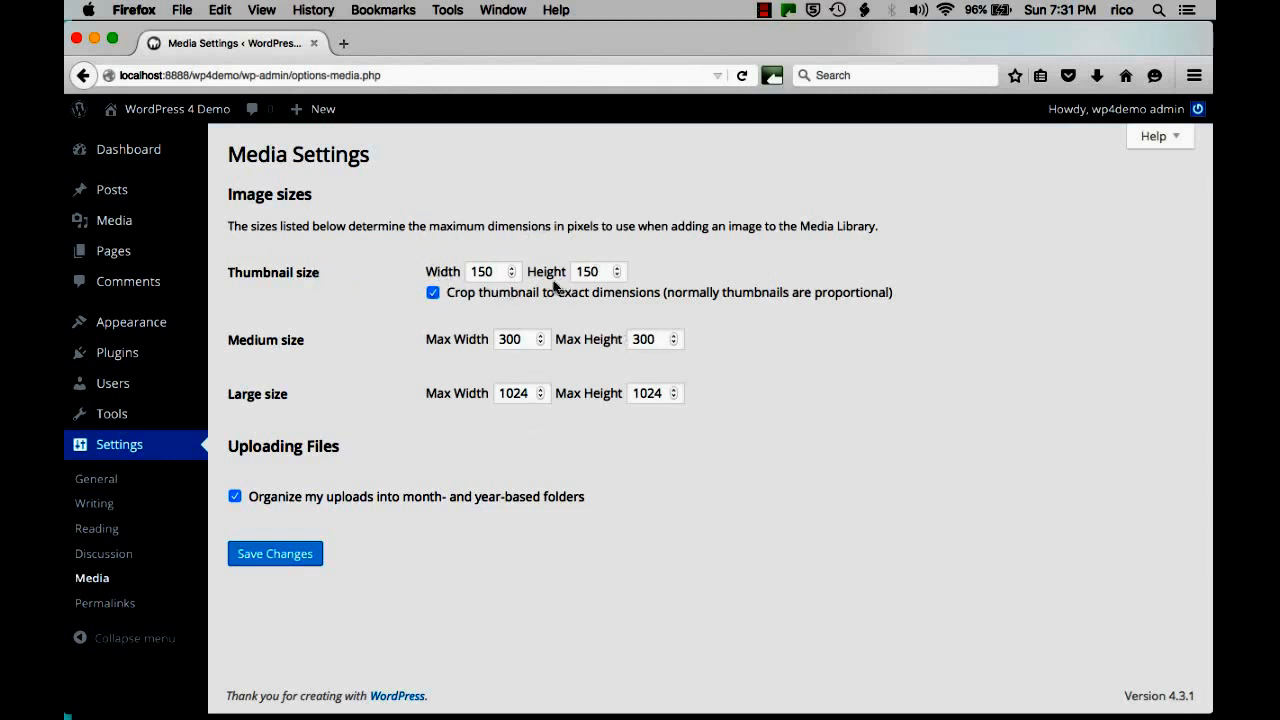
{"action": "left_click", "coordinate": [434, 294]}
{"action": "left_click", "coordinate": [434, 294]}
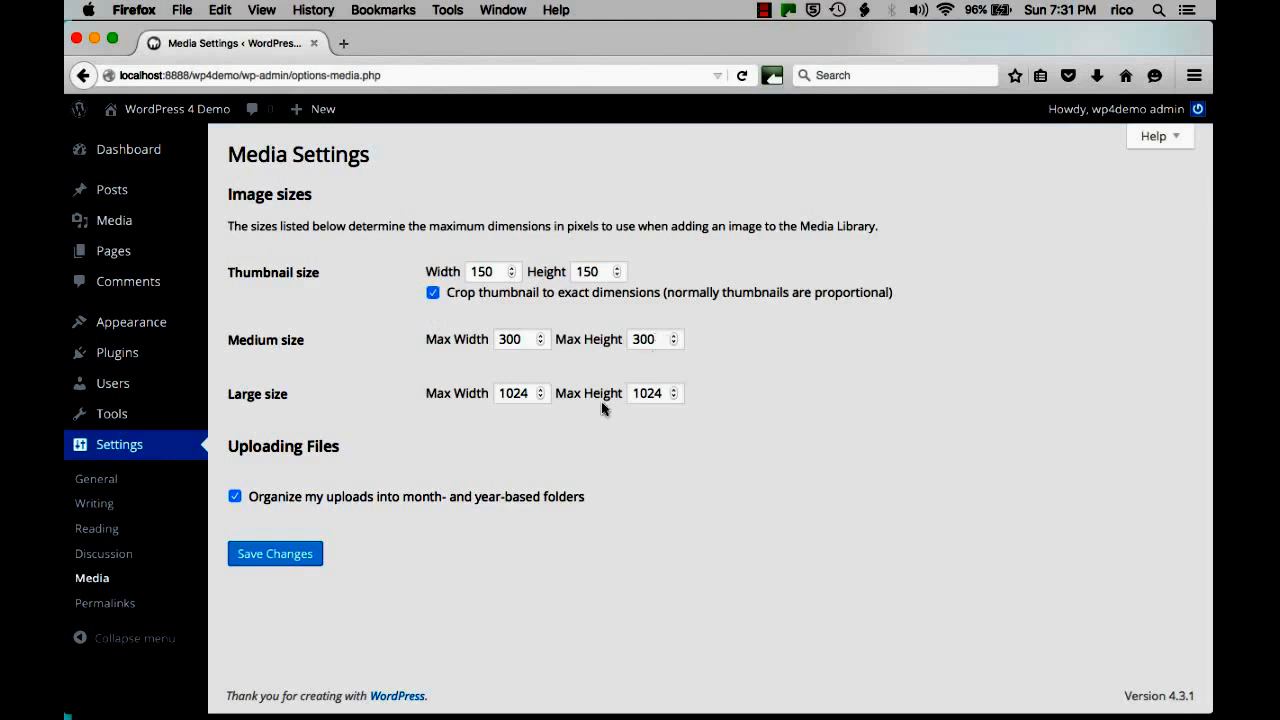
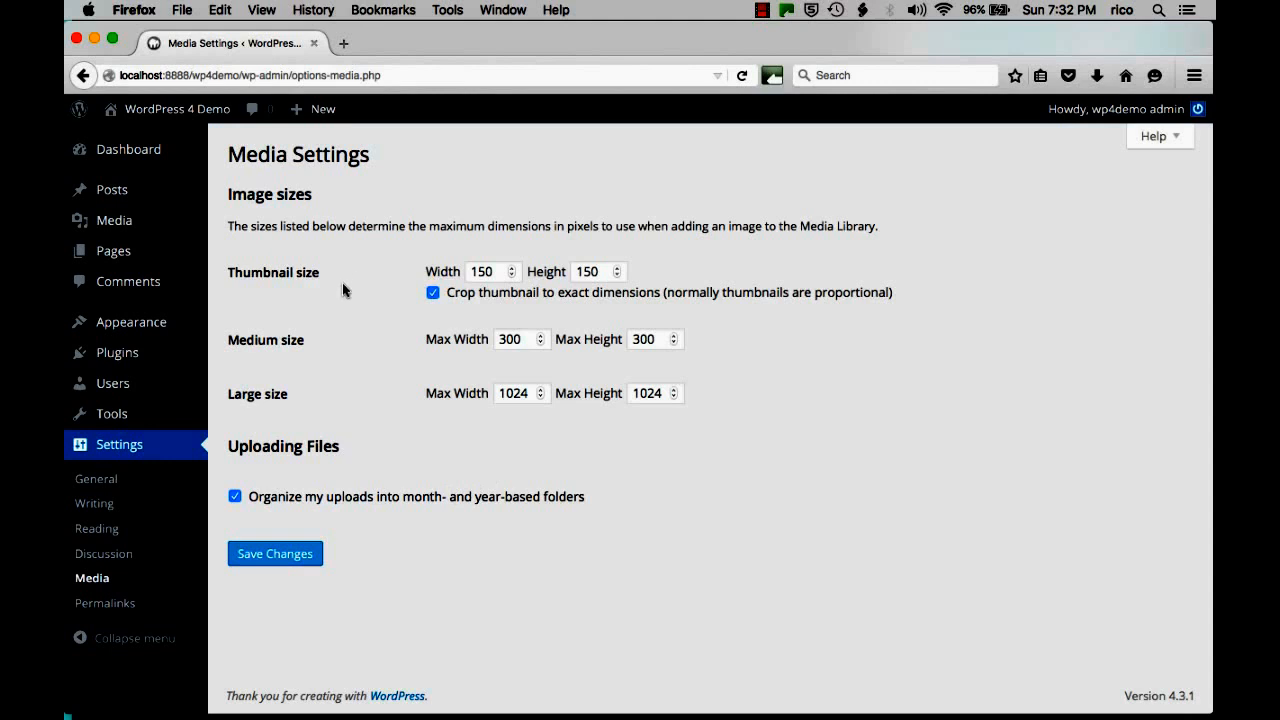
Switch the permalink structure to Post name so post URLs use /%postname%/.
{"action": "left_click", "coordinate": [104, 603]}
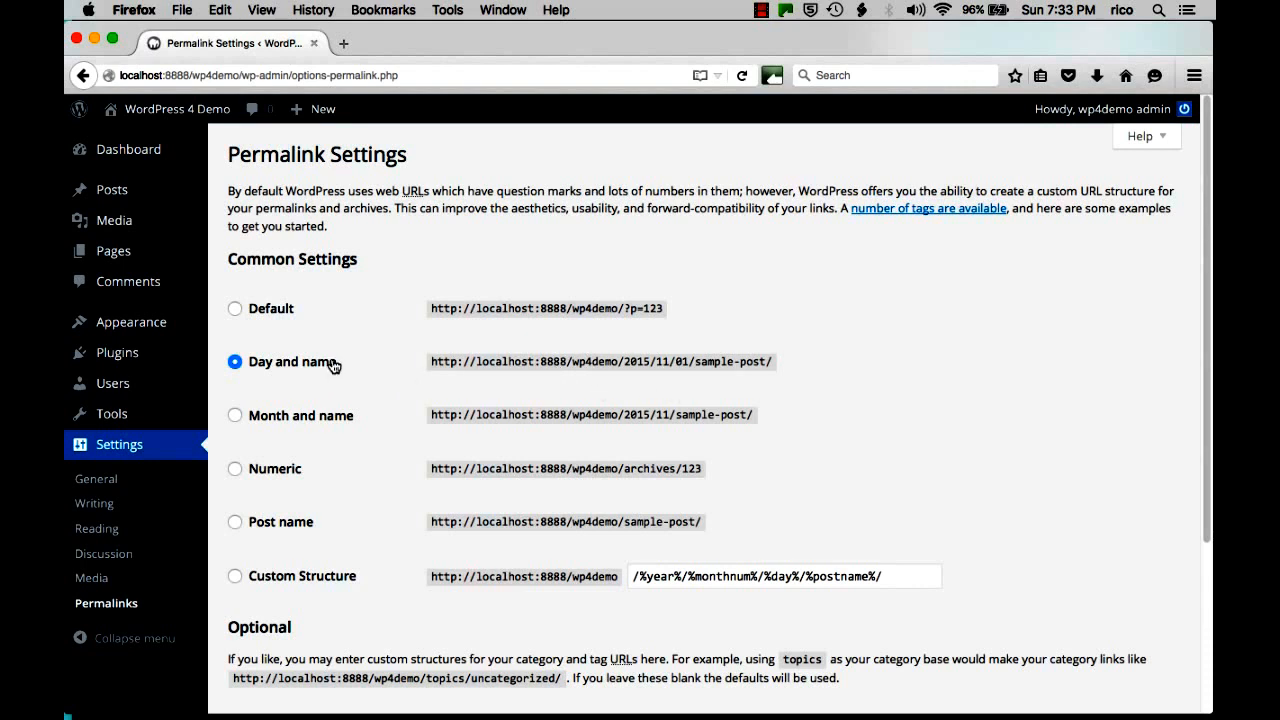
{"action": "left_click", "coordinate": [235, 524]}
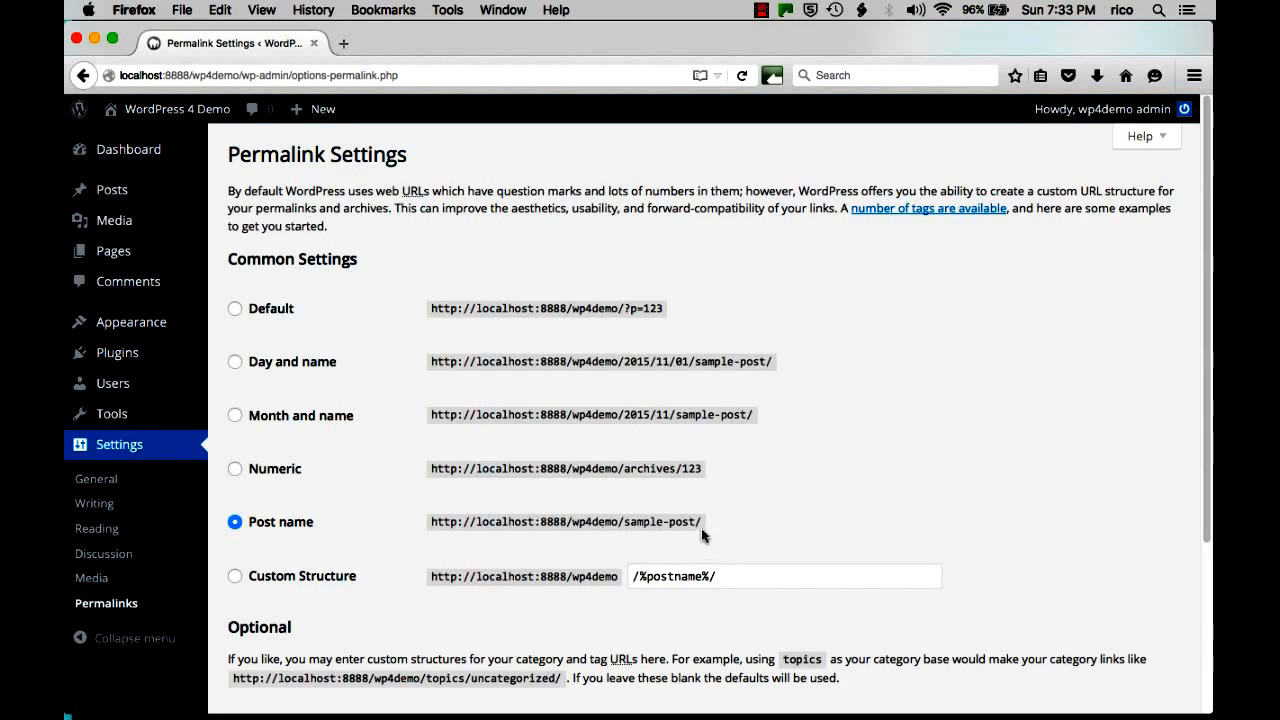
{"action": "scroll", "coordinate": [913, 404], "scroll_direction": "down", "scroll_amount": 1}
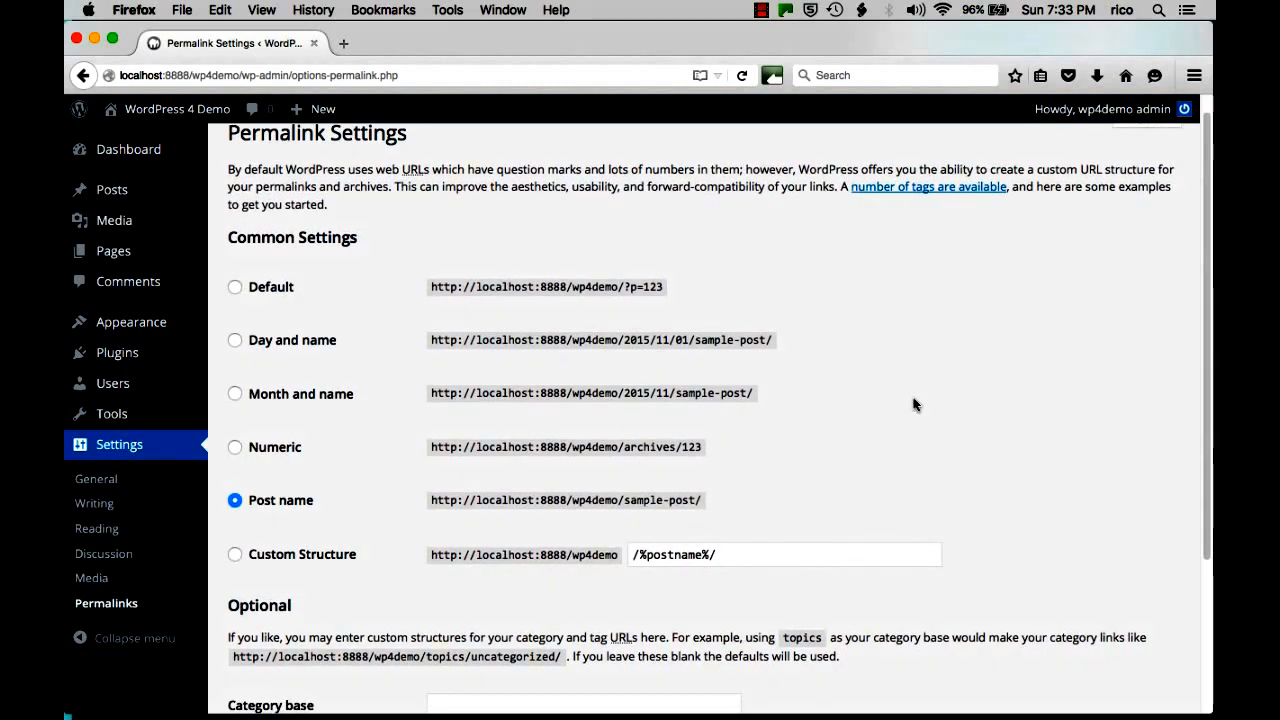
{"action": "scroll", "coordinate": [1105, 345], "scroll_direction": "down", "scroll_amount": 1}
{"action": "scroll", "coordinate": [1106, 345], "scroll_direction": "down", "scroll_amount": 1}
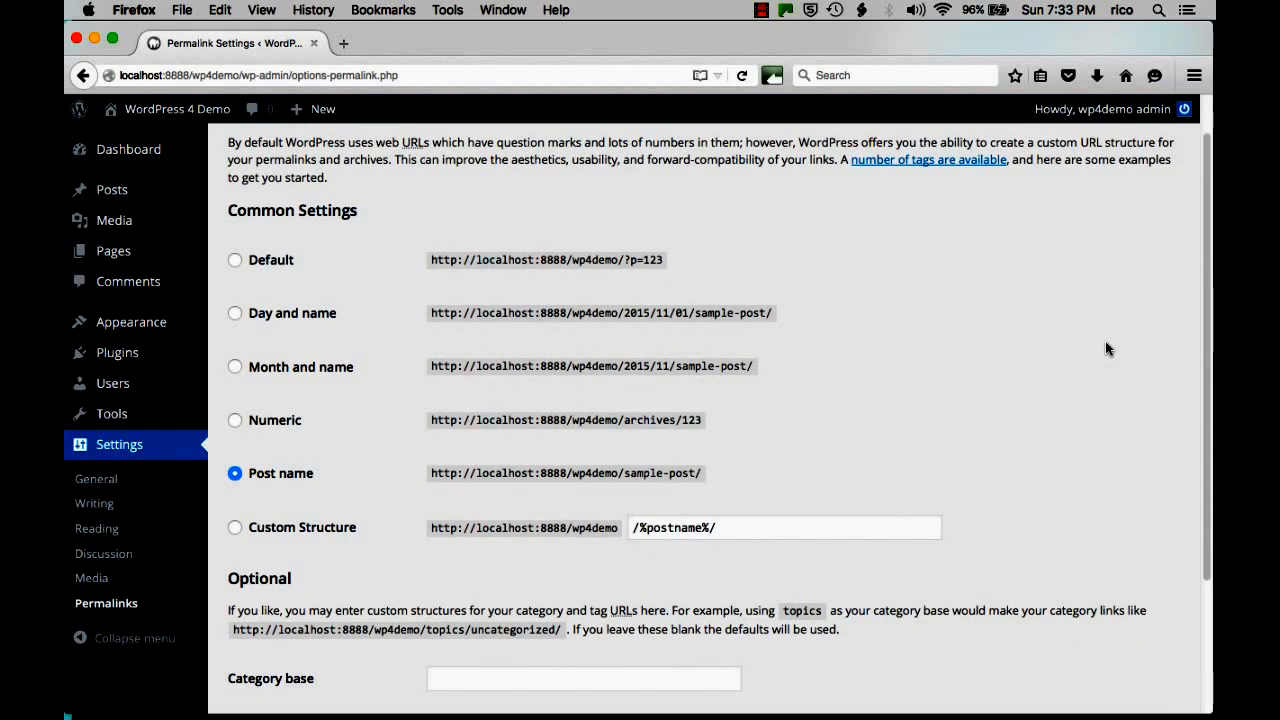
{"action": "scroll", "coordinate": [1106, 348], "scroll_direction": "down", "scroll_amount": 4}
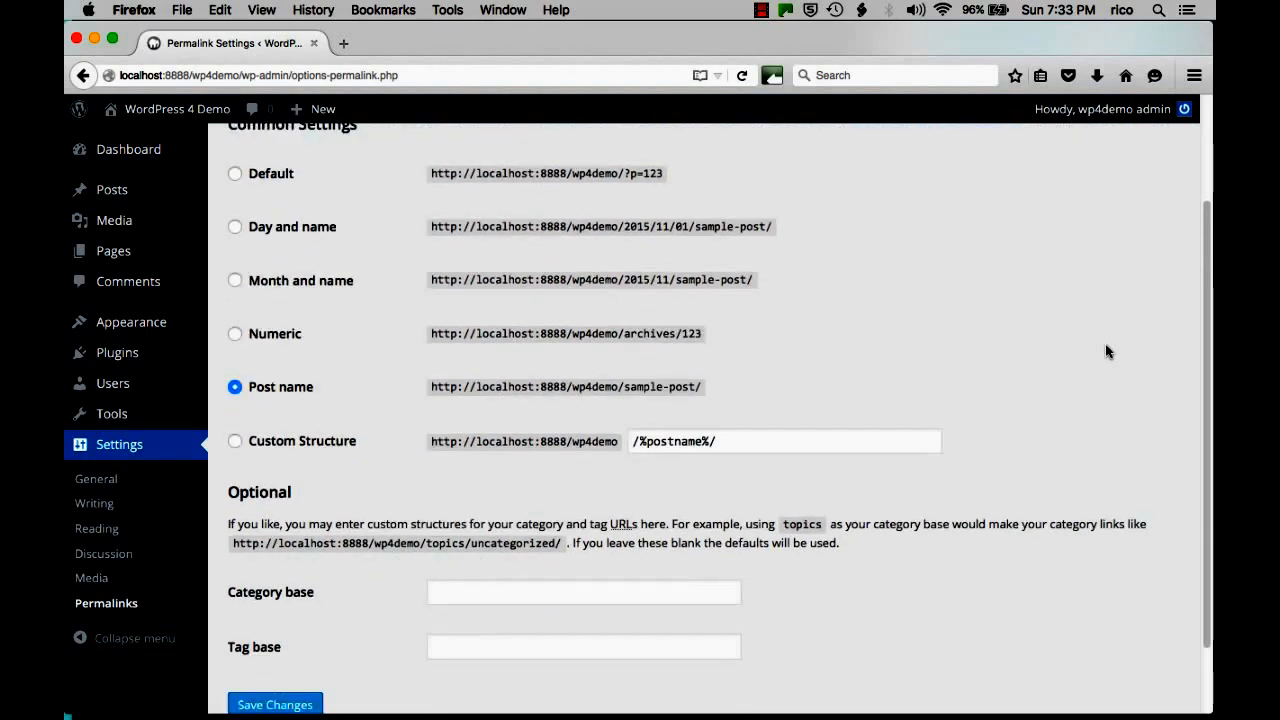
{"action": "scroll", "coordinate": [1107, 351], "scroll_direction": "down", "scroll_amount": 4}
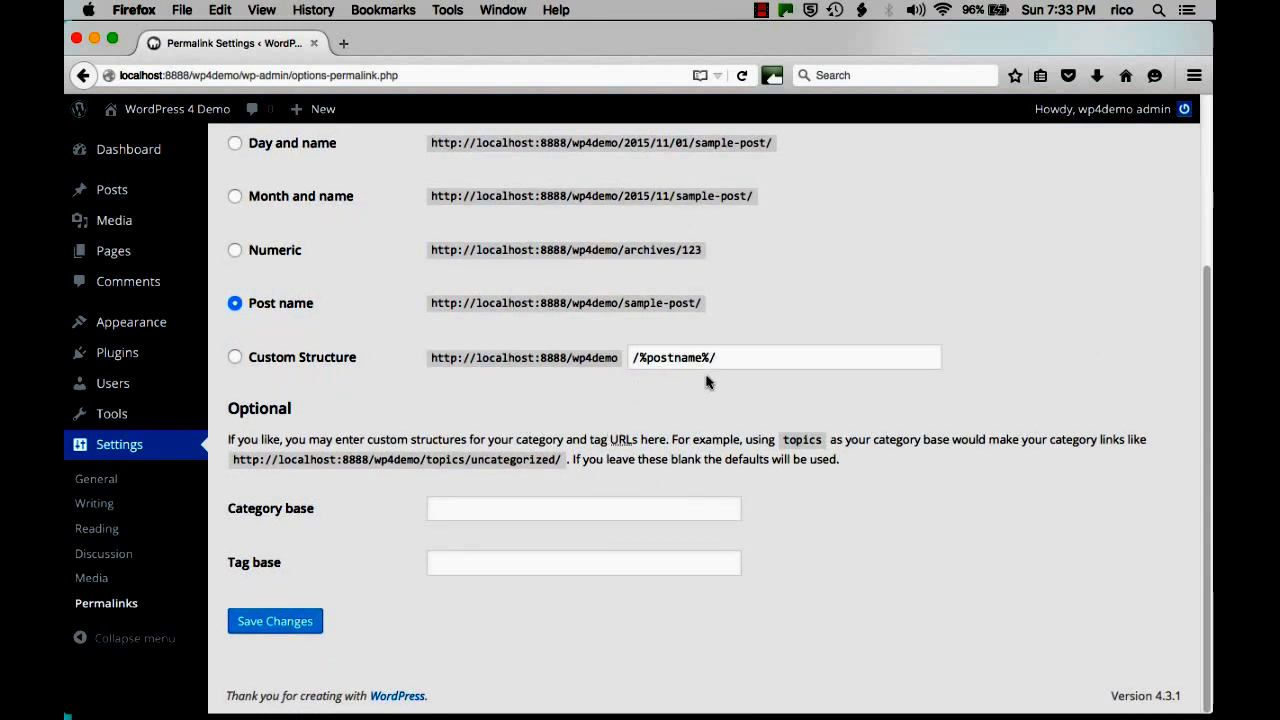
{"action": "scroll", "coordinate": [703, 398], "scroll_direction": "up", "scroll_amount": 5}
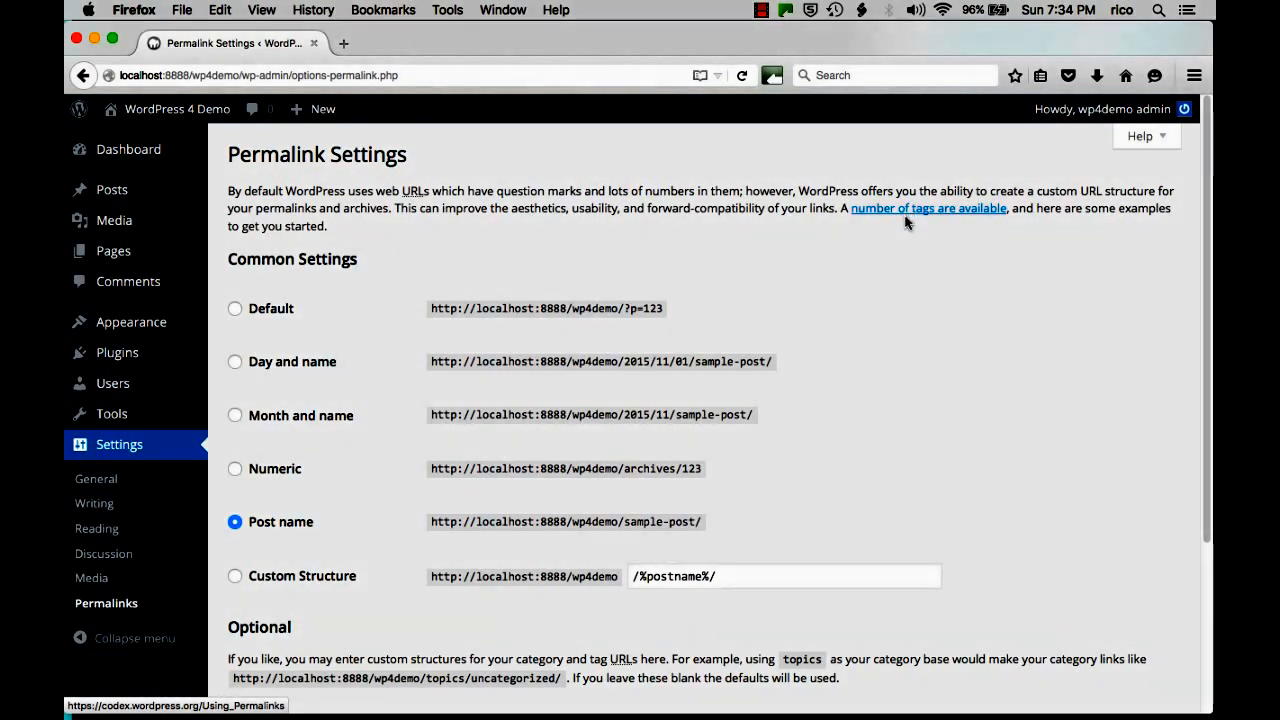
Save the Post name permalink setting, then return to the admin Dashboard.
{"action": "scroll", "coordinate": [747, 463], "scroll_direction": "down", "scroll_amount": 3}
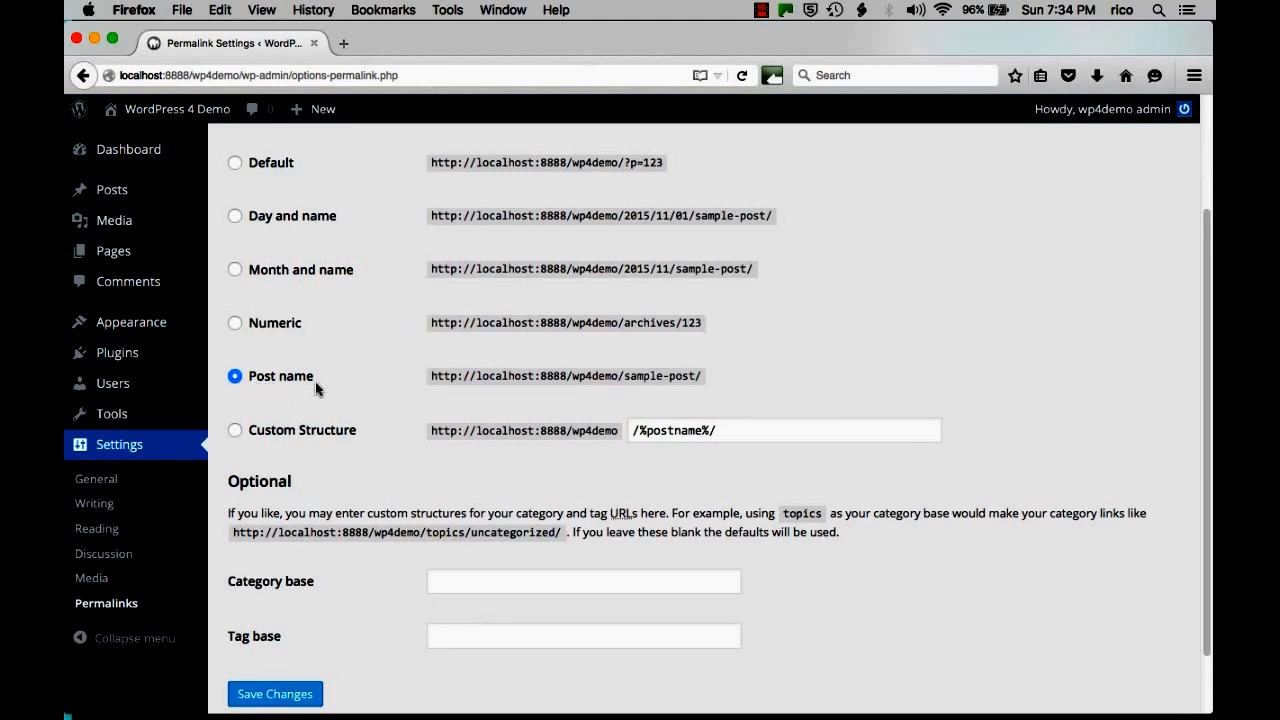
{"action": "scroll", "coordinate": [406, 176], "scroll_direction": "down", "scroll_amount": 2}
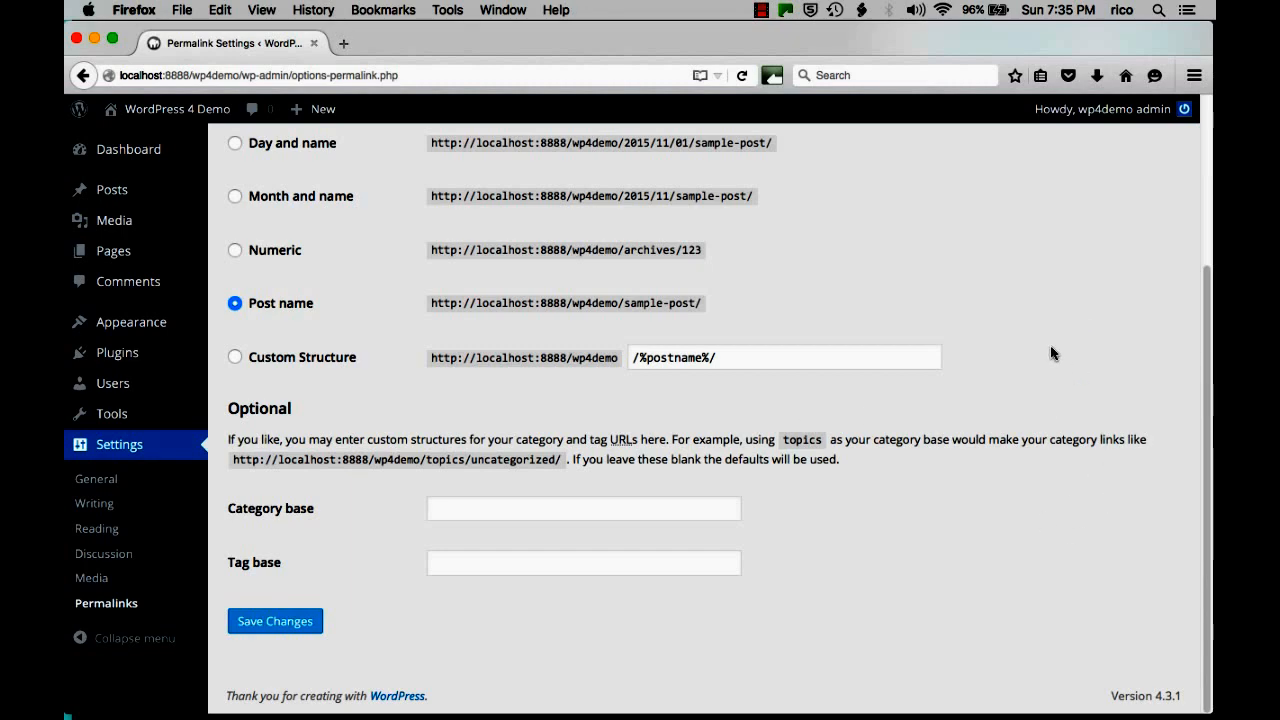
{"action": "scroll", "coordinate": [1051, 353], "scroll_direction": "up", "scroll_amount": 5}
{"action": "scroll", "coordinate": [971, 351], "scroll_direction": "down", "scroll_amount": 1}
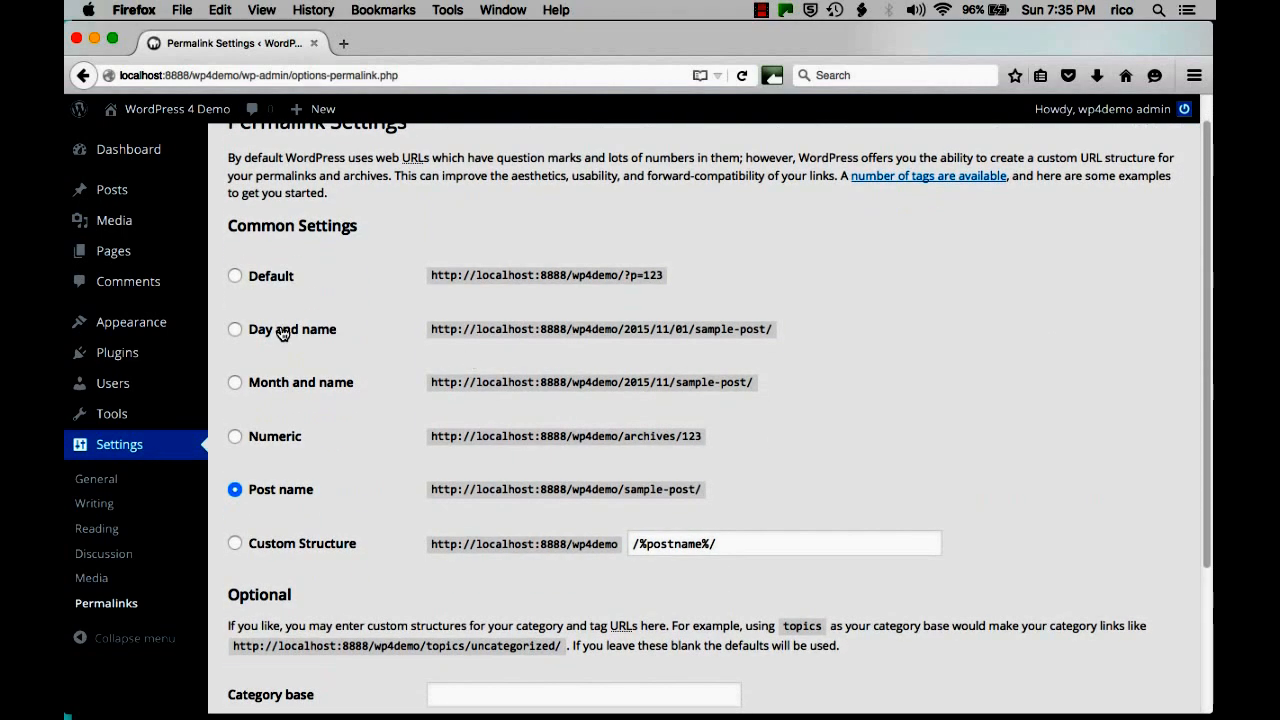
{"action": "scroll", "coordinate": [285, 600], "scroll_direction": "down", "scroll_amount": 3}
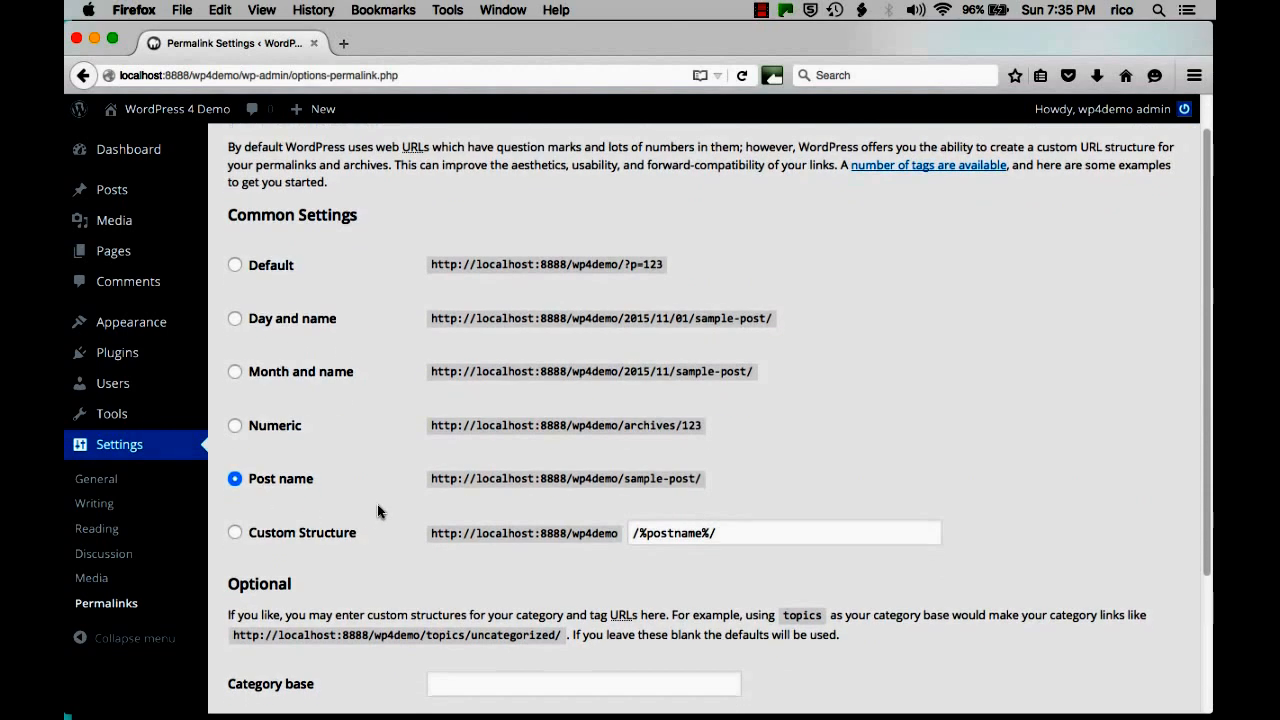
{"action": "left_click", "coordinate": [272, 677]}
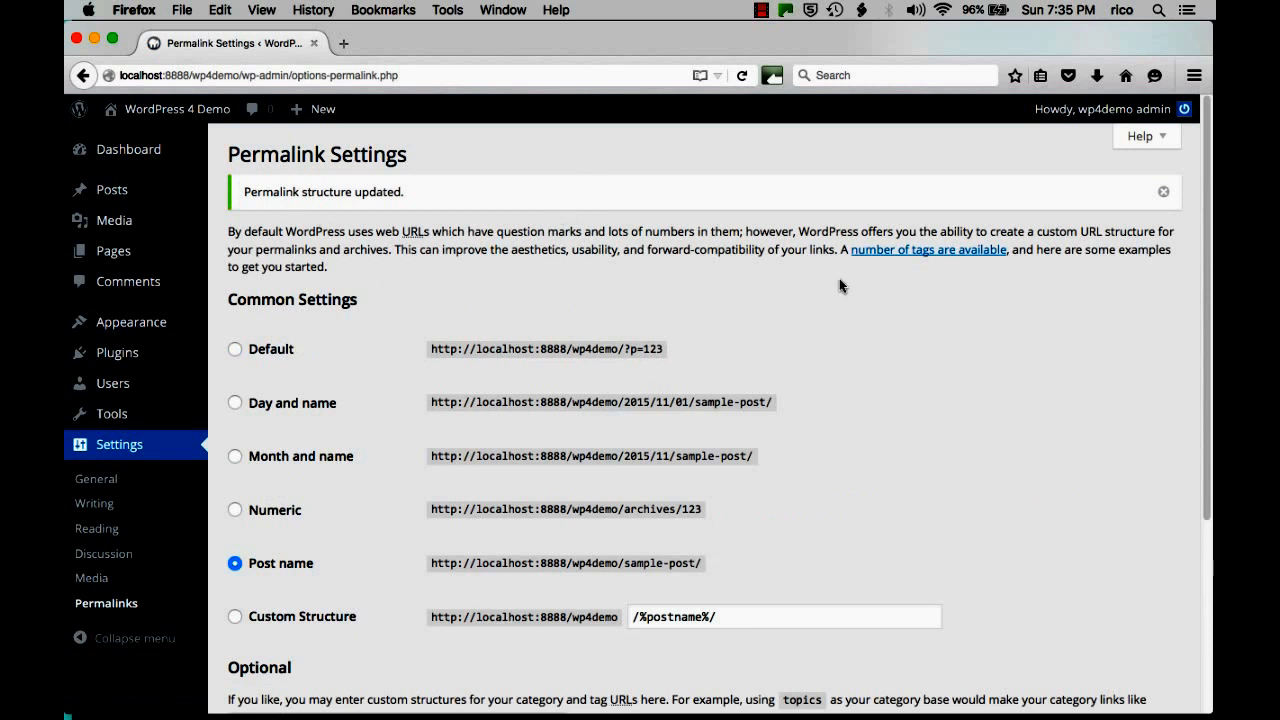
{"action": "left_click", "coordinate": [150, 151]}
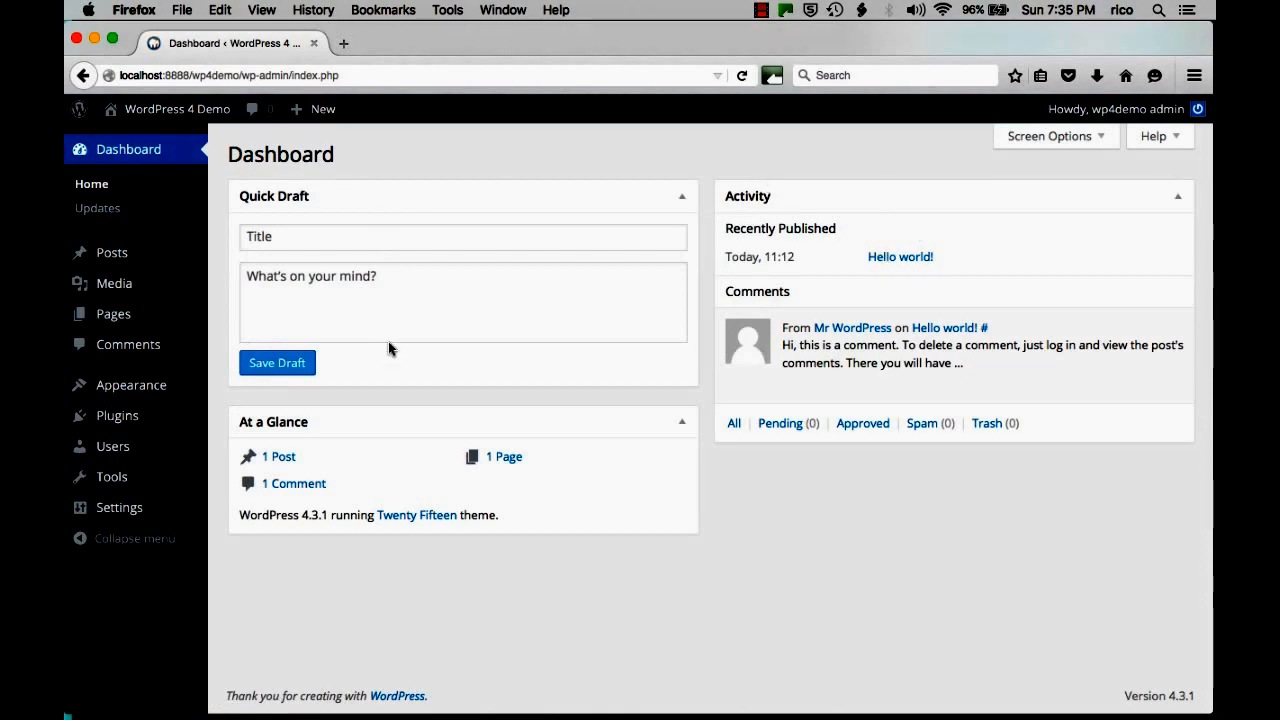
{"action": "mouse_move", "coordinate": [758, 342]}
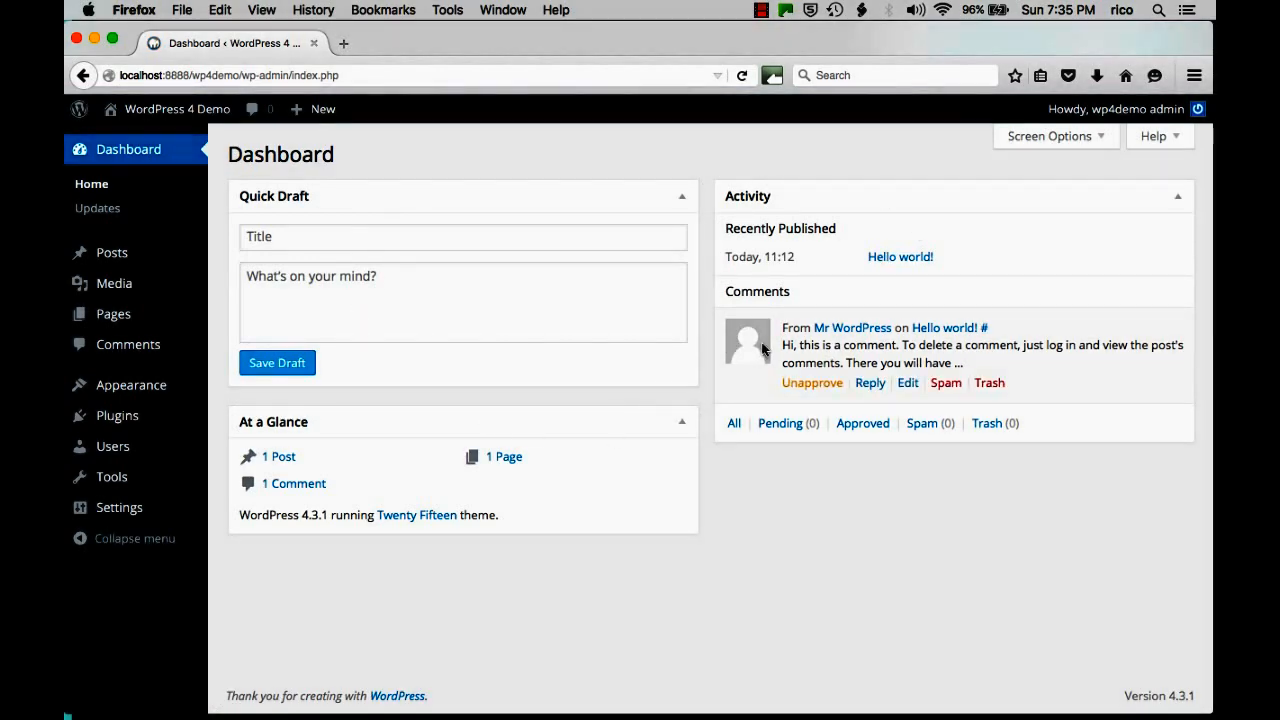
{"action": "key", "text": "ctrl+Left"}
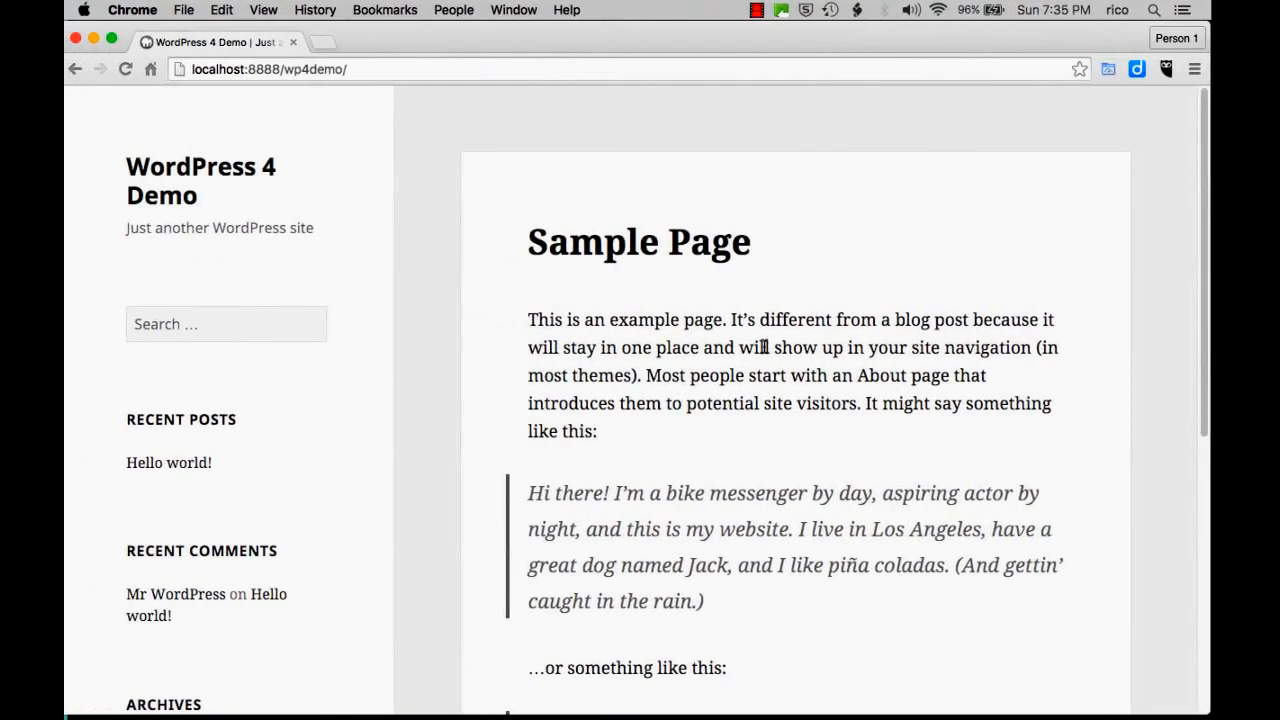
{"action": "key", "text": "super+r"}
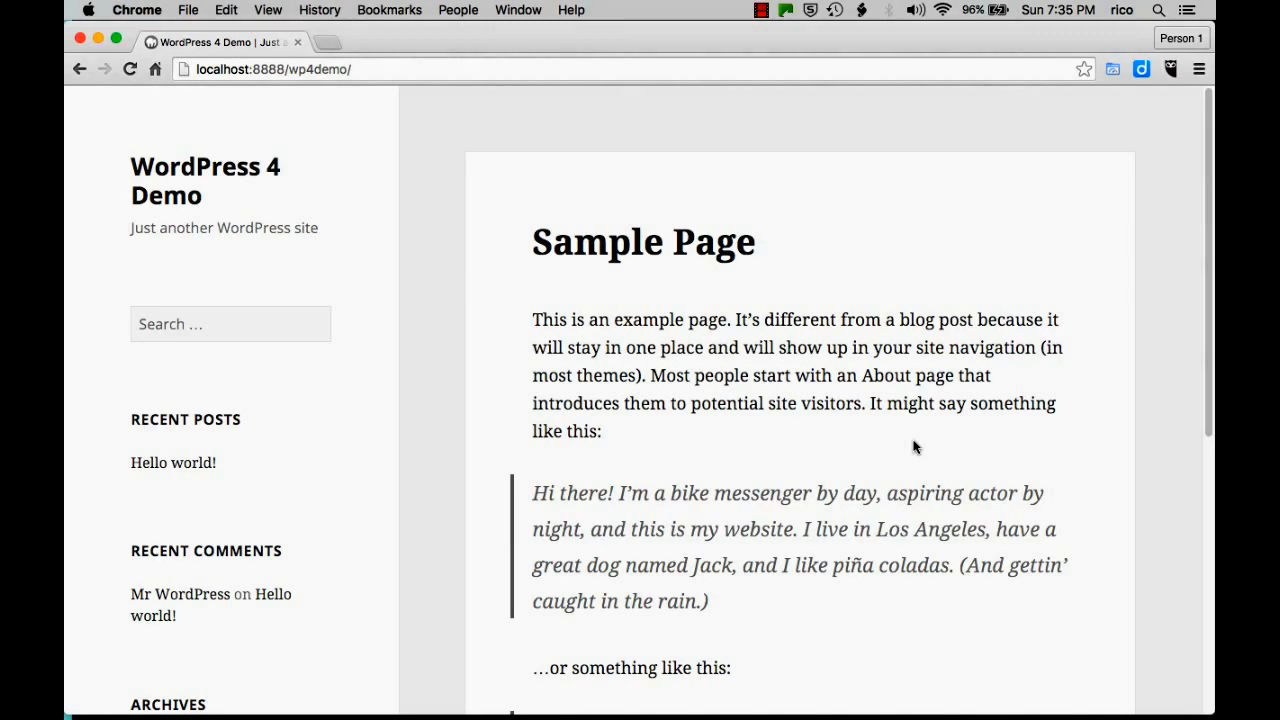
{"action": "key", "text": "ctrl+Right"}
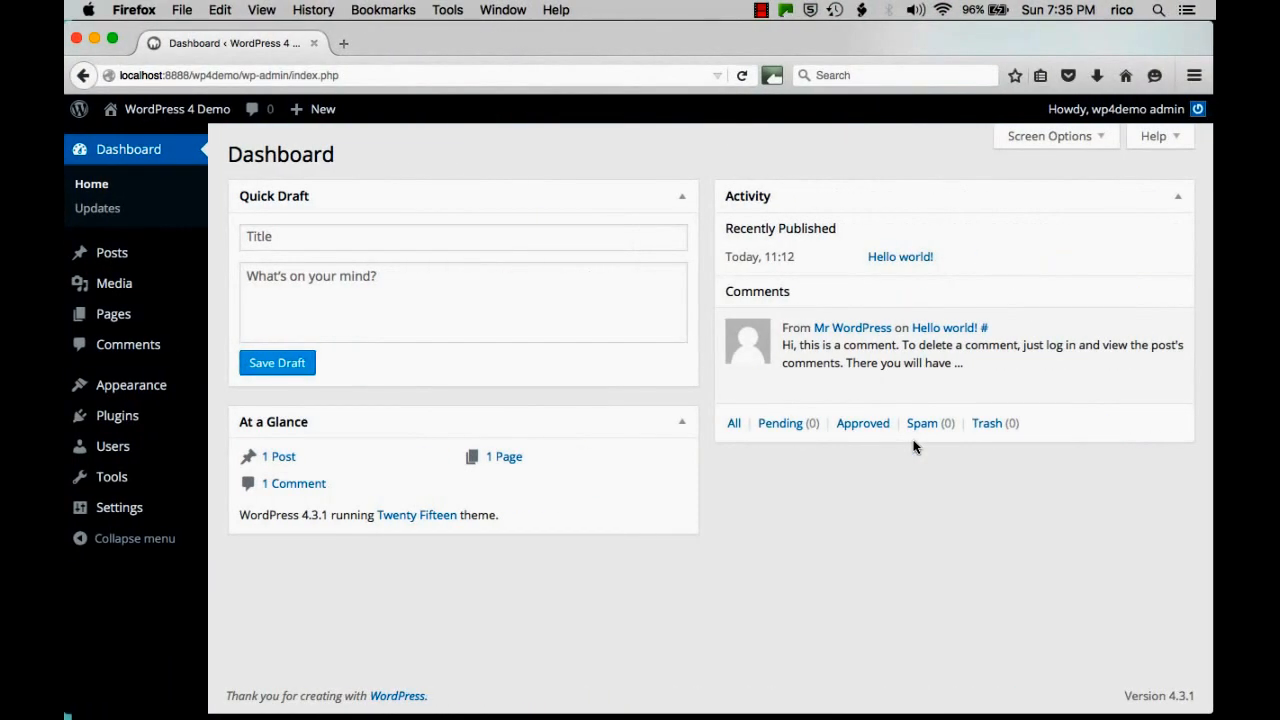